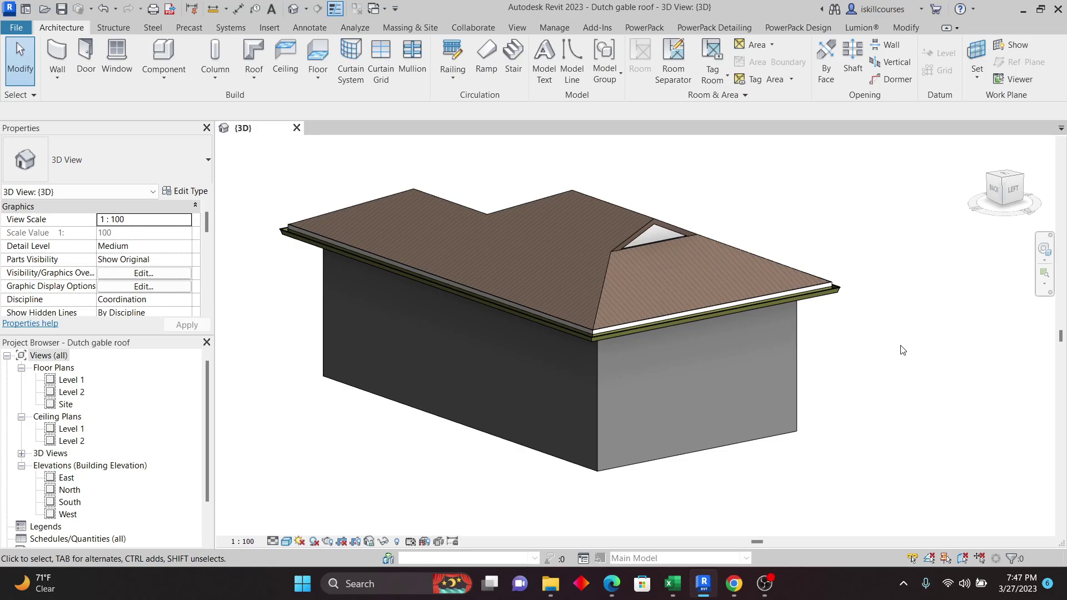
Orbit the house to its left-front side and briefly select the dormer's triangular roof
middle_click_drag(916, 324, 924, 358, "shift")
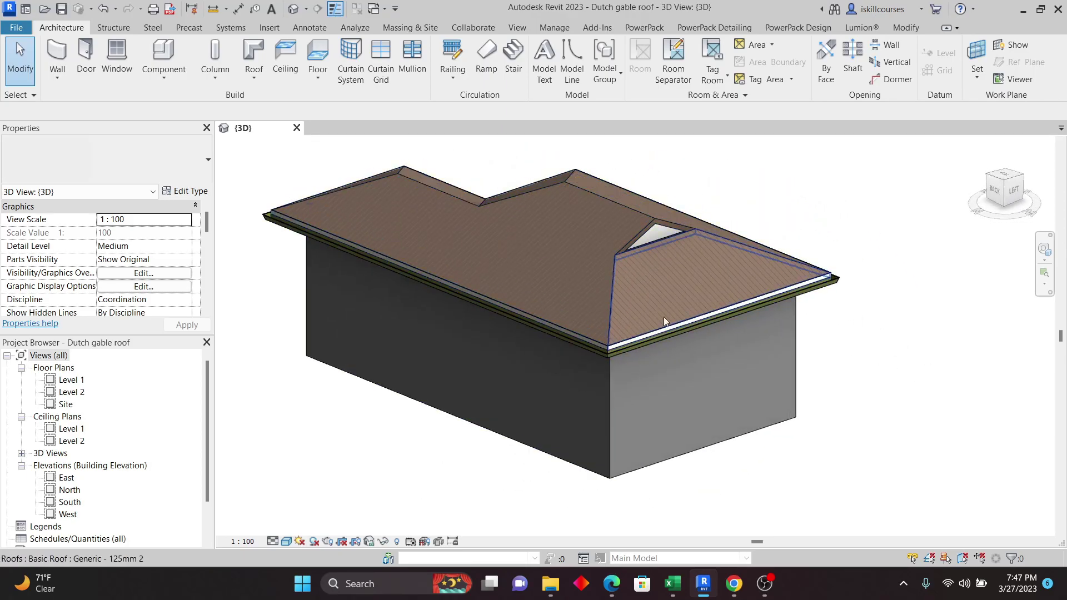
scroll(666, 262, "up", 3)
scroll(645, 157, "down", 1)
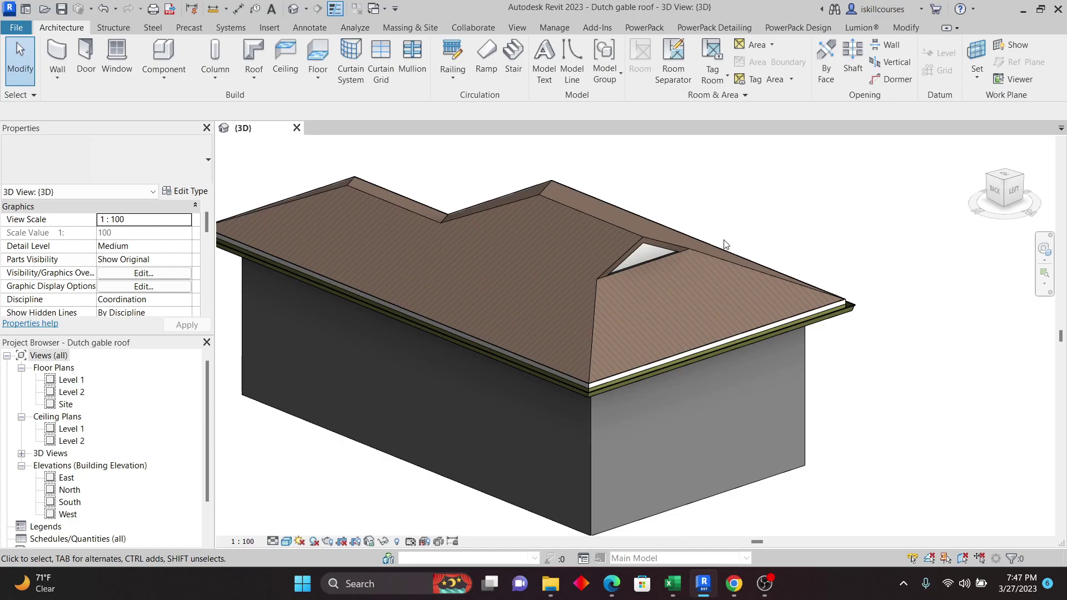
scroll(702, 269, "up", 2)
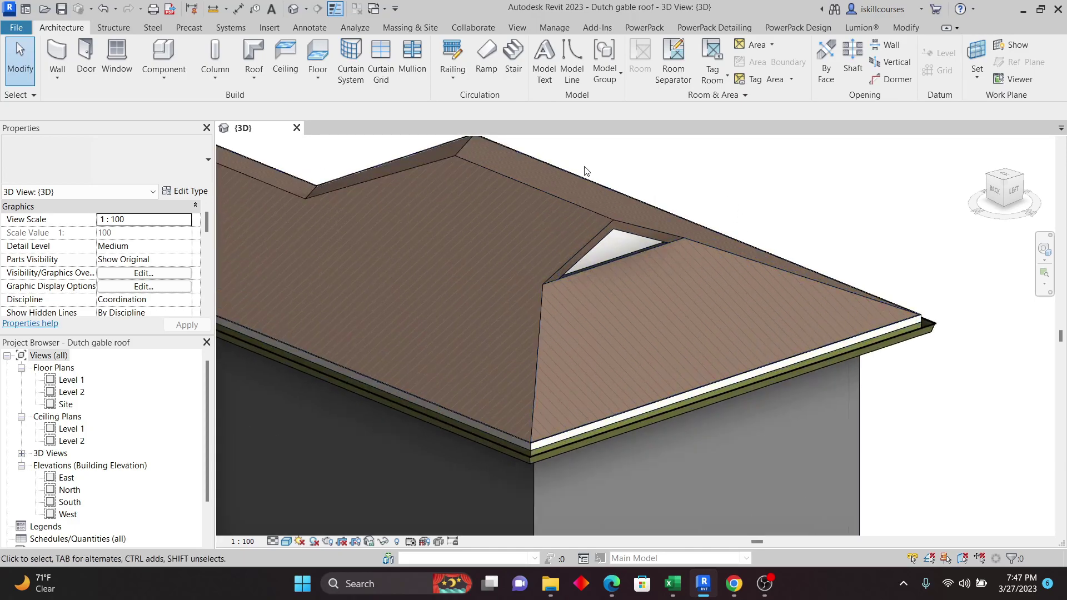
scroll(586, 171, "down", 3)
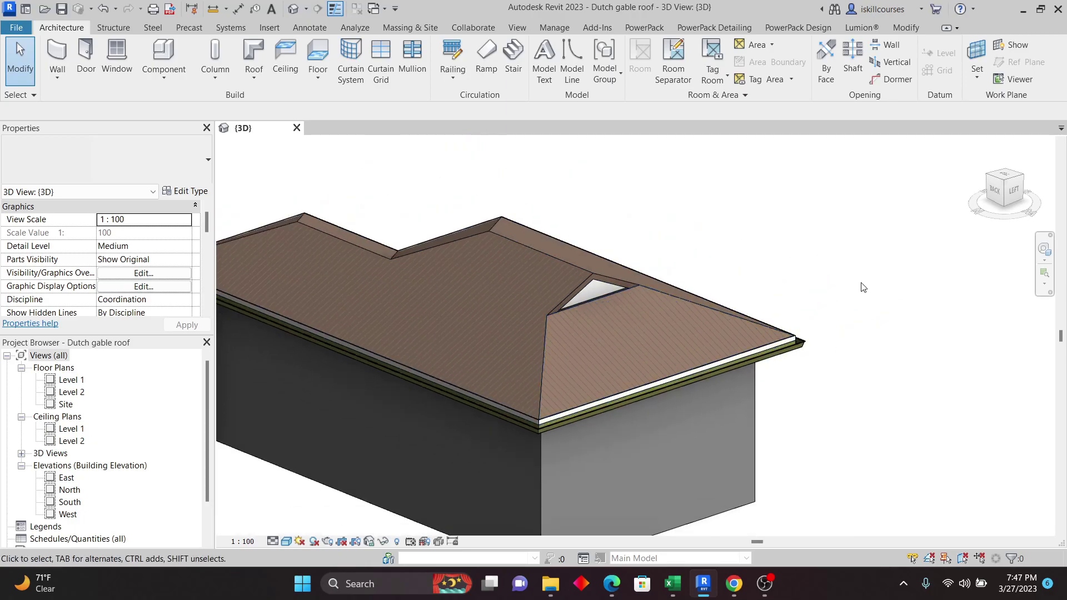
middle_click_drag(885, 277, 503, 188, "shift")
scroll(521, 209, "up", 2)
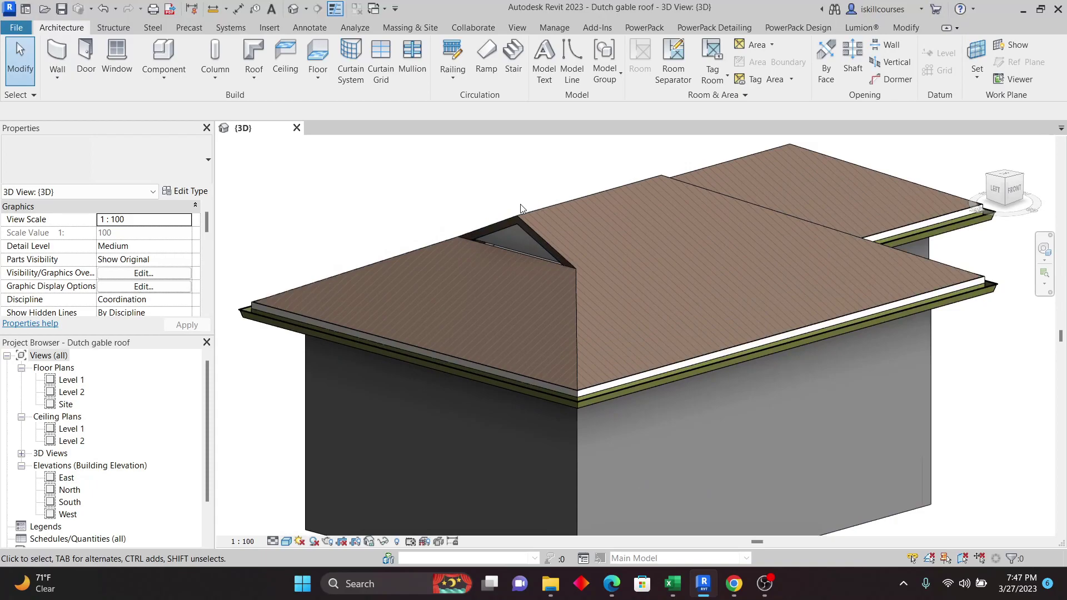
scroll(515, 252, "up", 2)
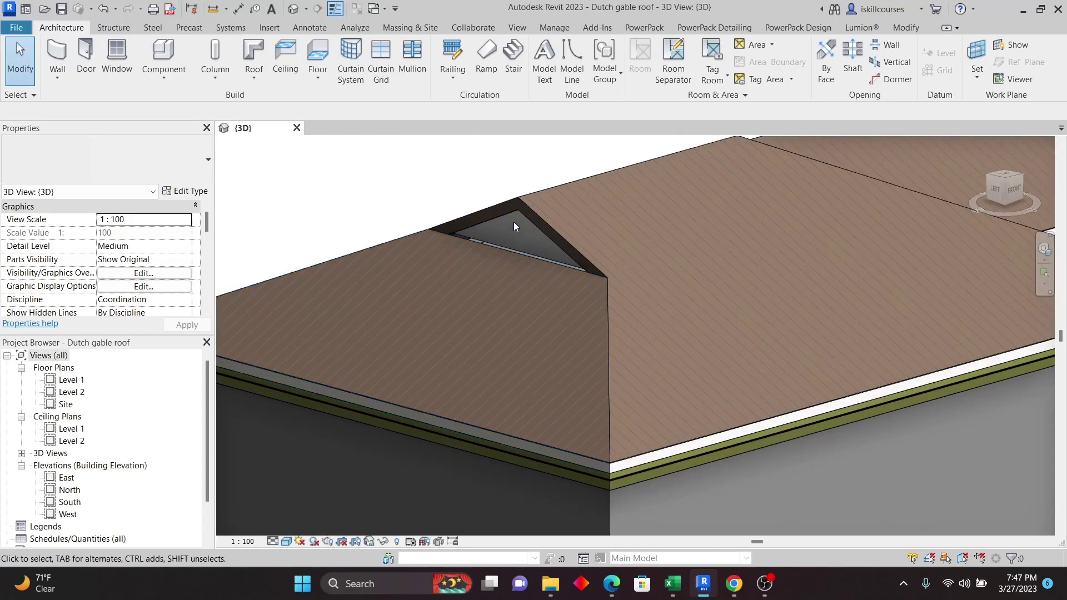
left_click(516, 221)
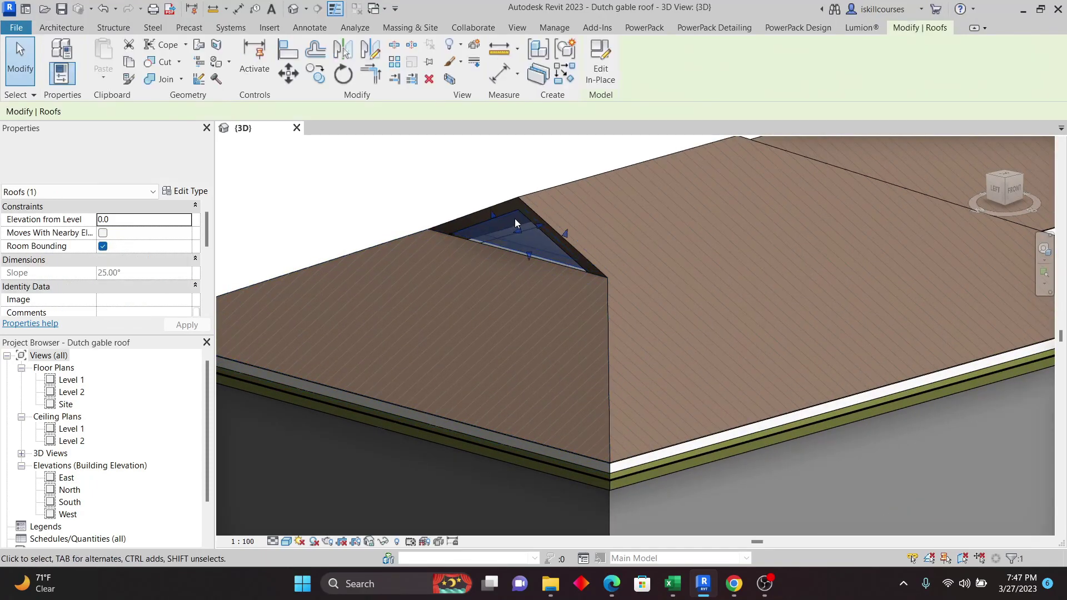
key("Escape")
scroll(525, 268, "down", 5)
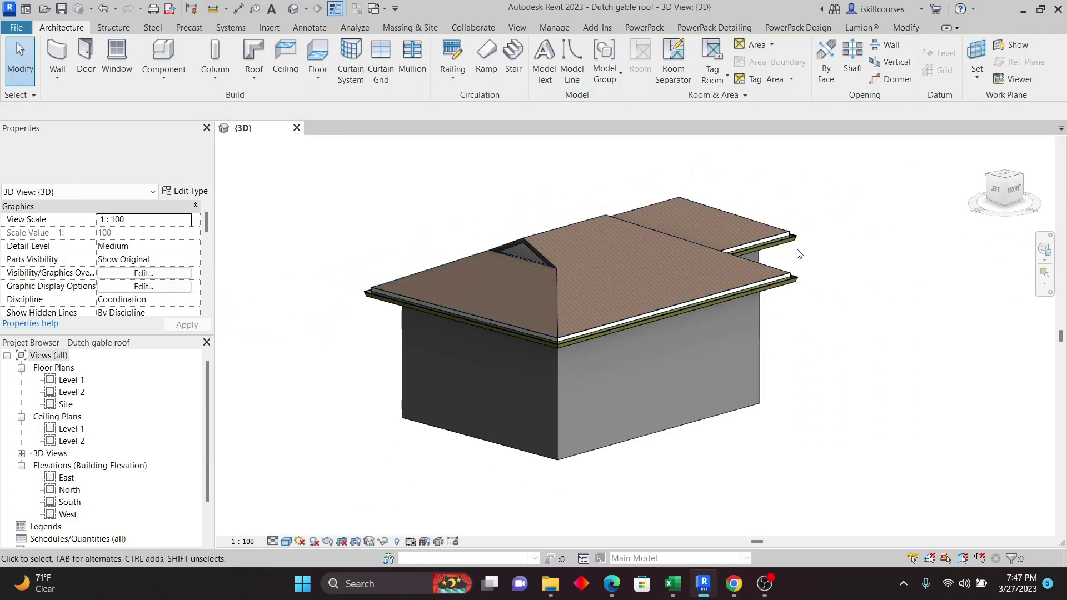
Orbit around the front-right and back-left sides of the house to inspect the roof
middle_click_drag(889, 274, 684, 300, "shift")
scroll(698, 352, "up", 5)
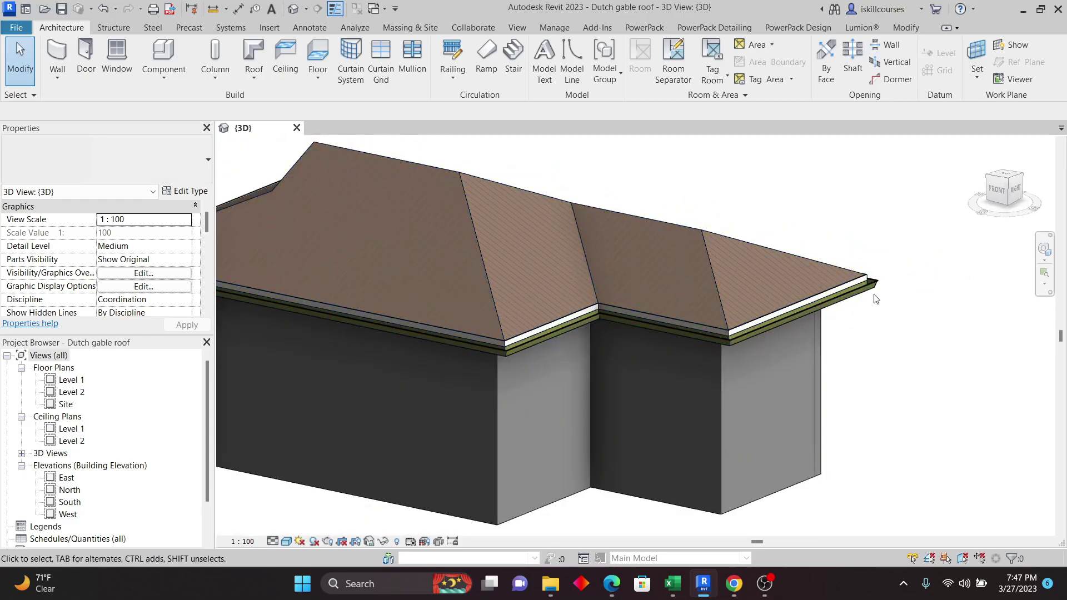
scroll(872, 296, "up", 3)
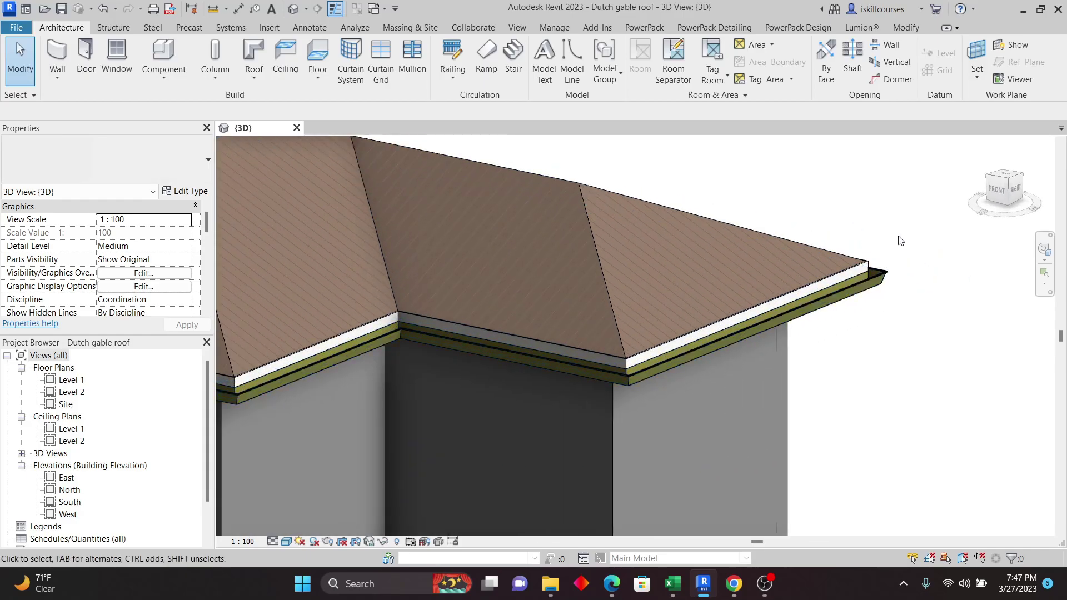
scroll(895, 272, "down", 6)
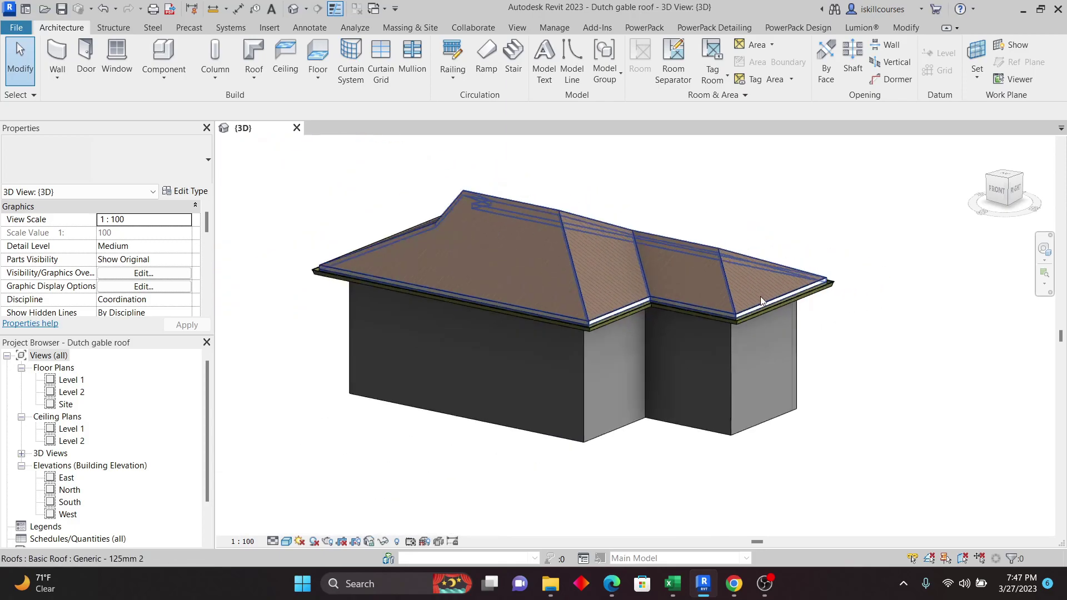
middle_click_drag(389, 202, 792, 318, "shift")
scroll(684, 234, "up", 3)
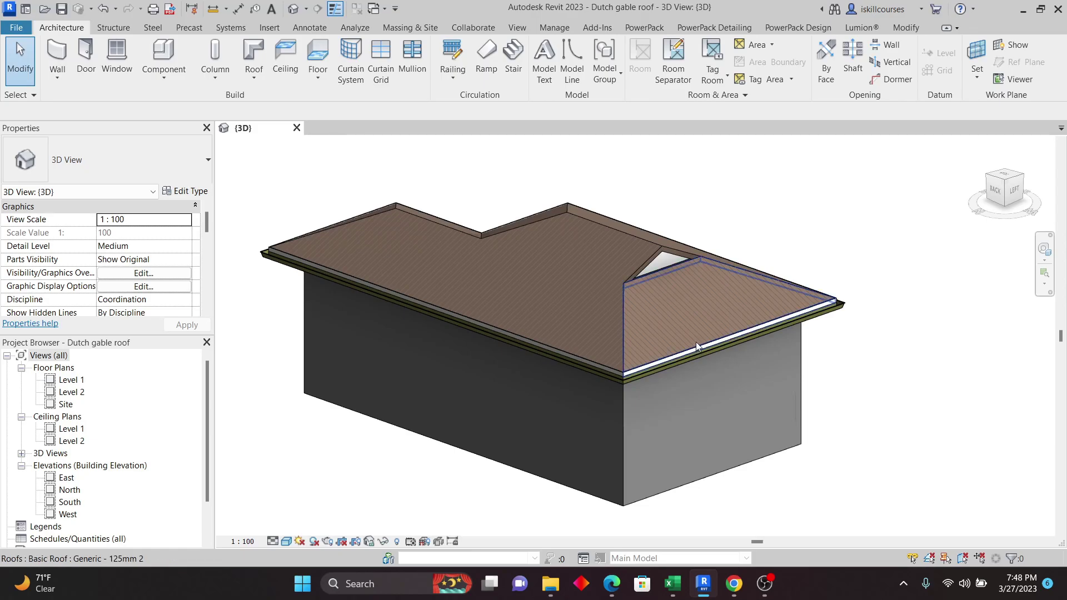
scroll(699, 335, "up", 3)
scroll(699, 335, "down", 2)
scroll(723, 328, "up", 1)
scroll(740, 322, "down", 3)
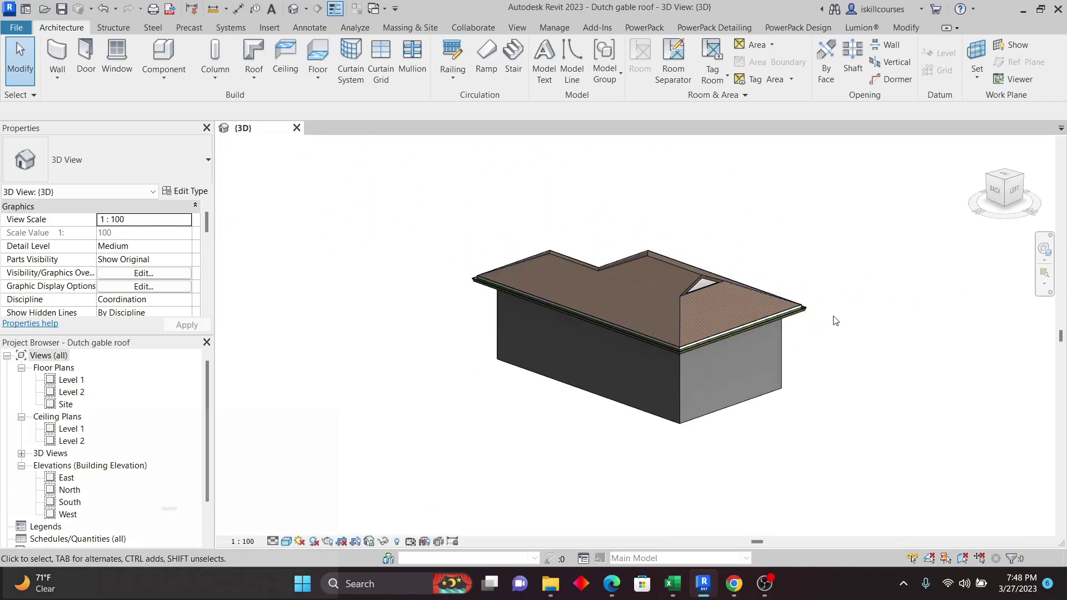
middle_click_drag(856, 303, 716, 220, "shift")
scroll(683, 339, "up", 3)
scroll(682, 339, "down", 3)
scroll(716, 210, "up", 3)
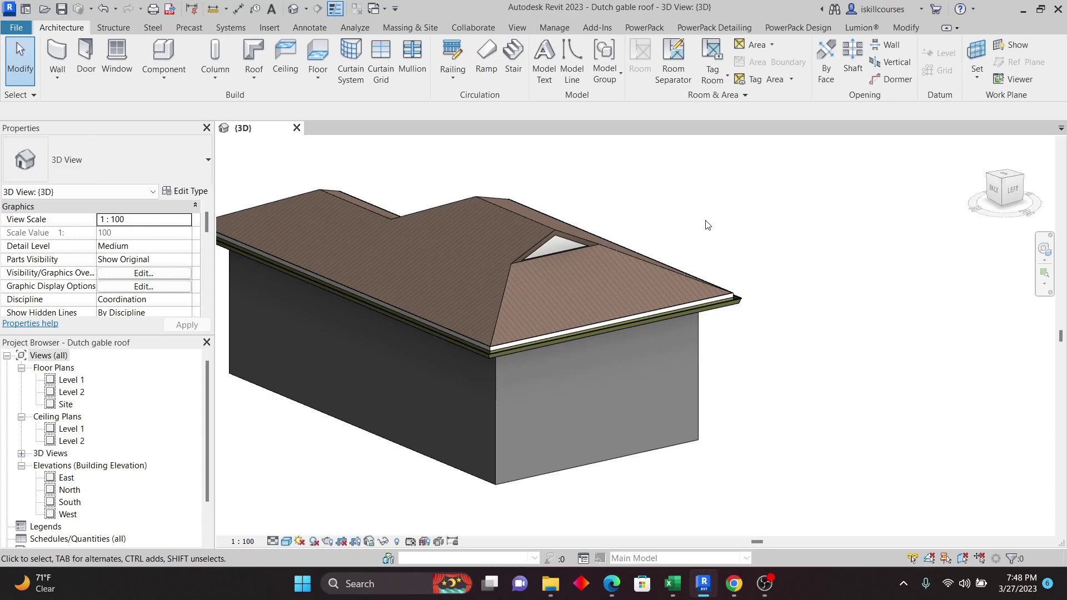
Window-select every roof, fascia and gutter piece around the house
middle_click_drag(709, 226, 667, 245, "shift")
scroll(600, 226, "up", 6)
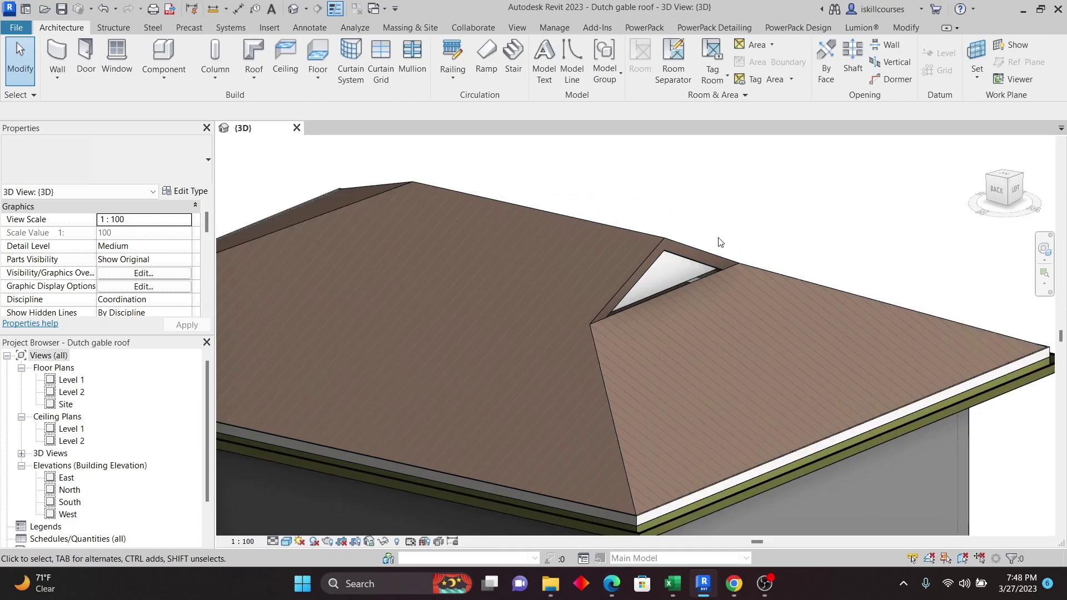
scroll(699, 227, "down", 2)
scroll(663, 261, "up", 2)
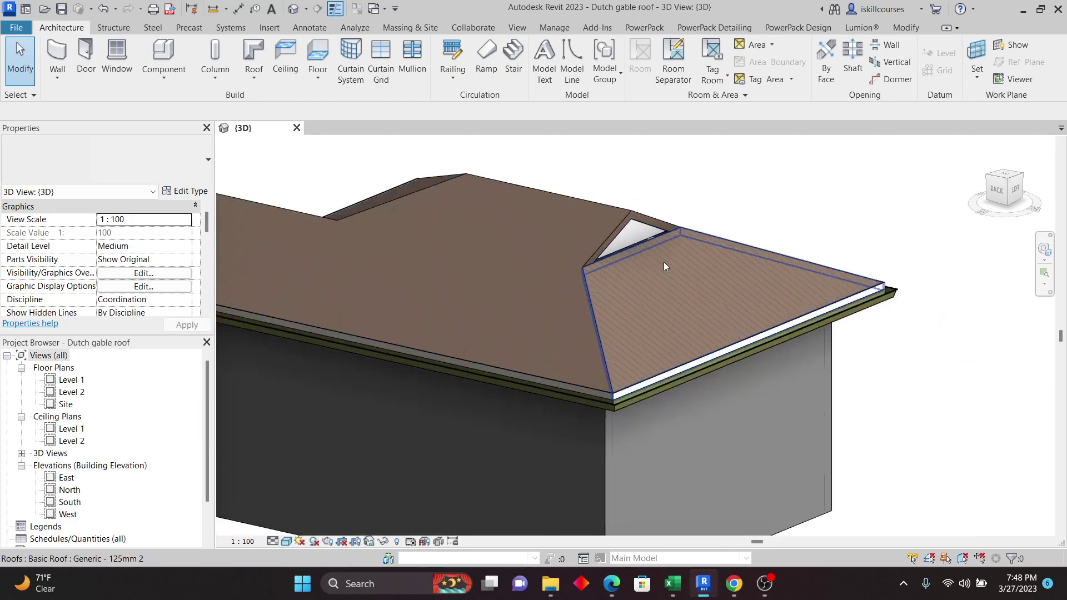
scroll(615, 318, "down", 2)
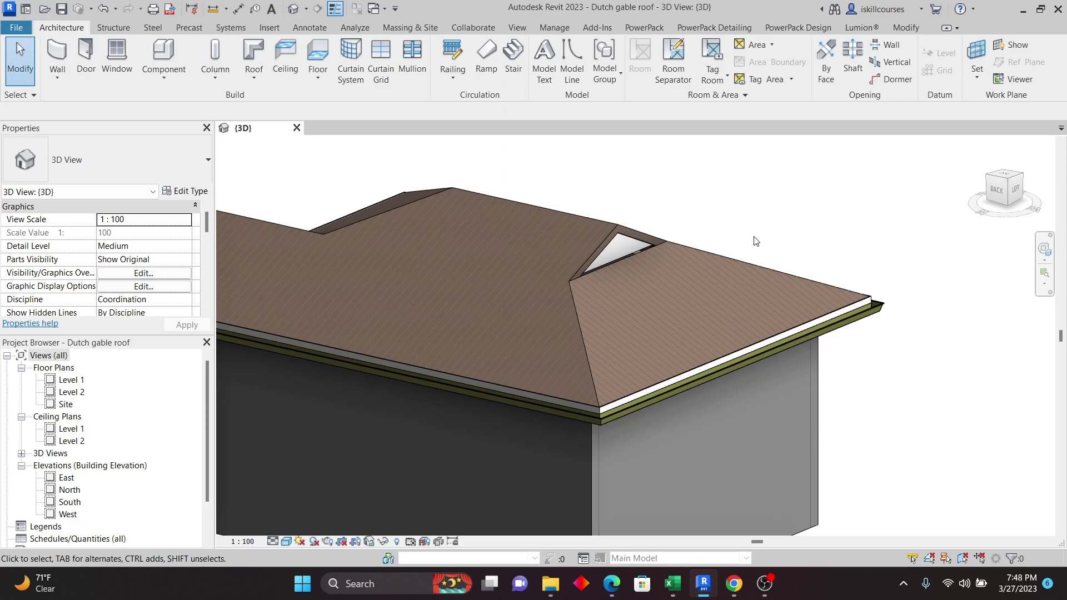
scroll(774, 295, "down", 5)
middle_click_drag(775, 295, 641, 264, "shift")
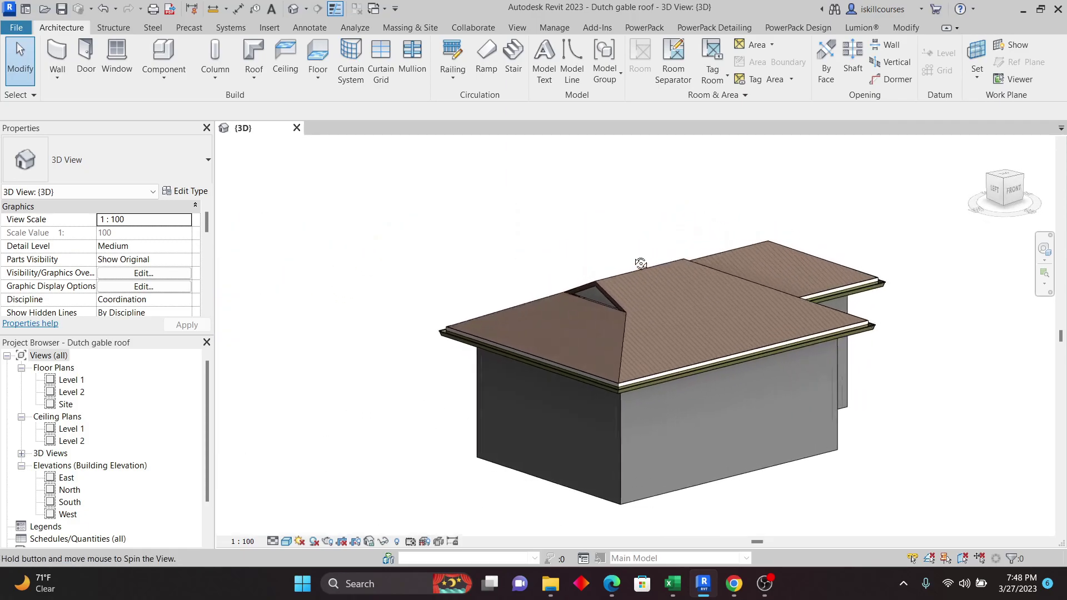
scroll(567, 273, "down", 2)
scroll(590, 313, "up", 2)
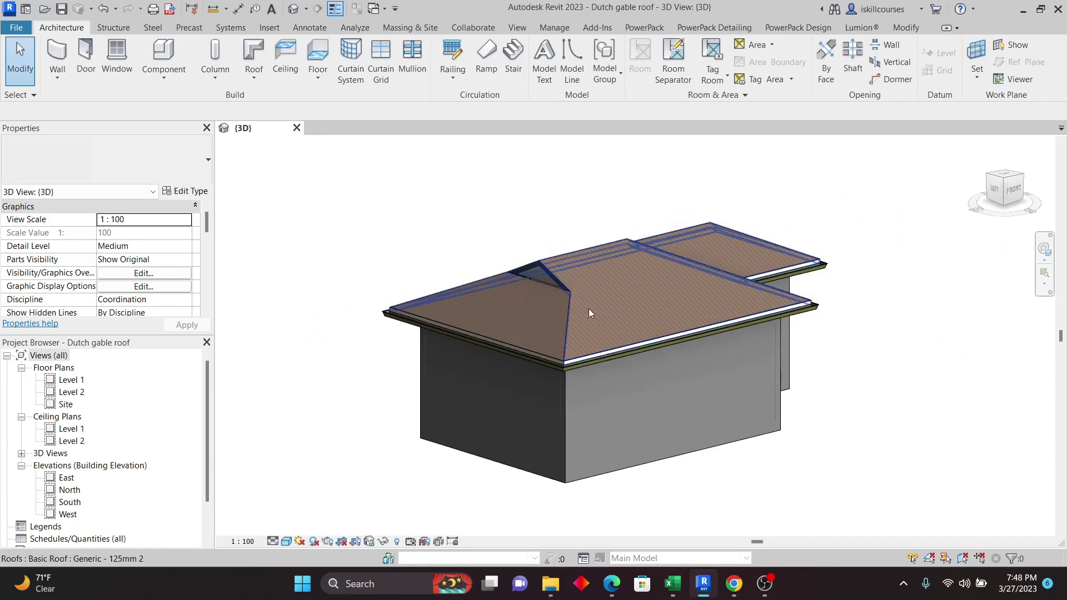
scroll(560, 350, "up", 2)
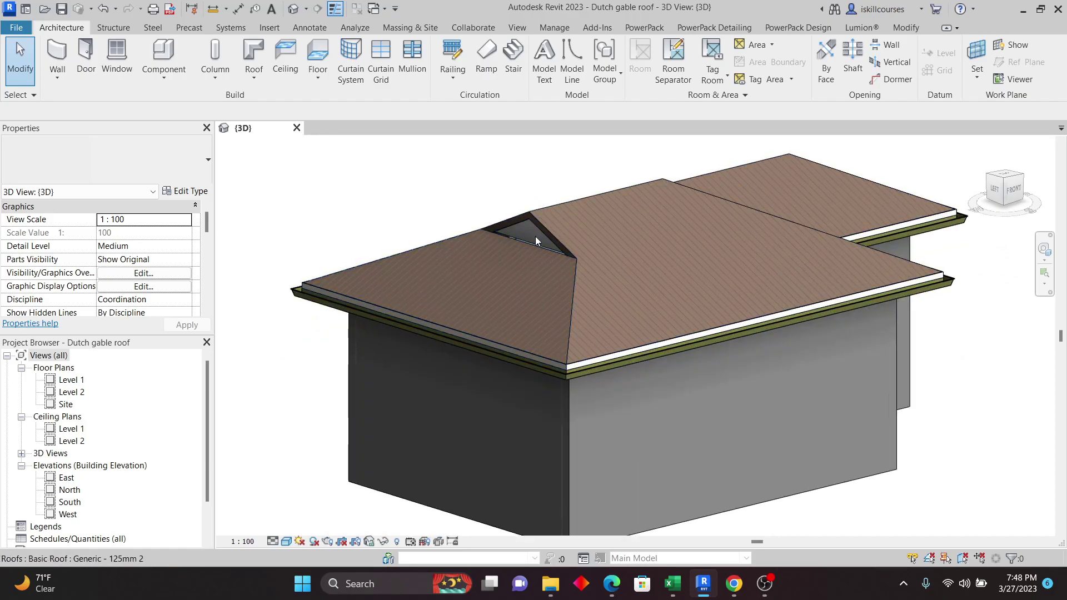
scroll(533, 369, "down", 2)
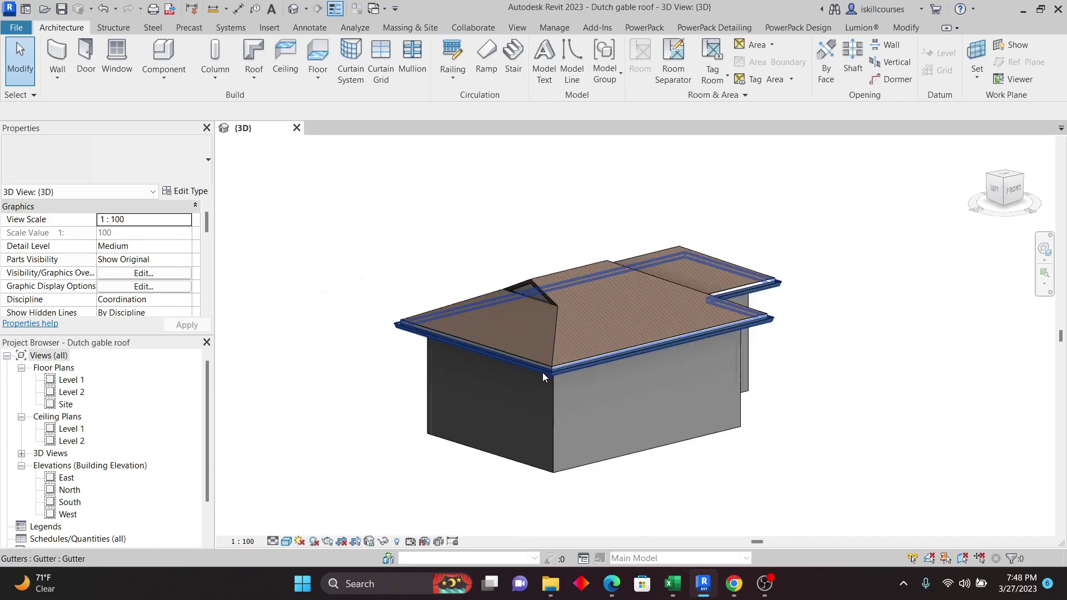
scroll(550, 375, "up", 1)
scroll(552, 373, "down", 3)
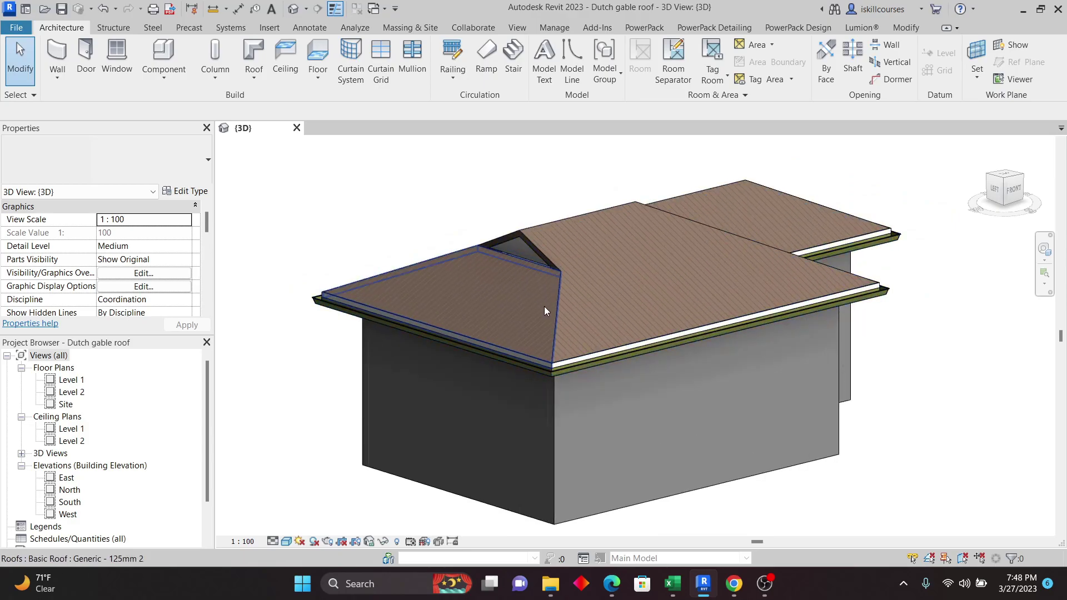
left_click_drag(326, 196, 832, 361)
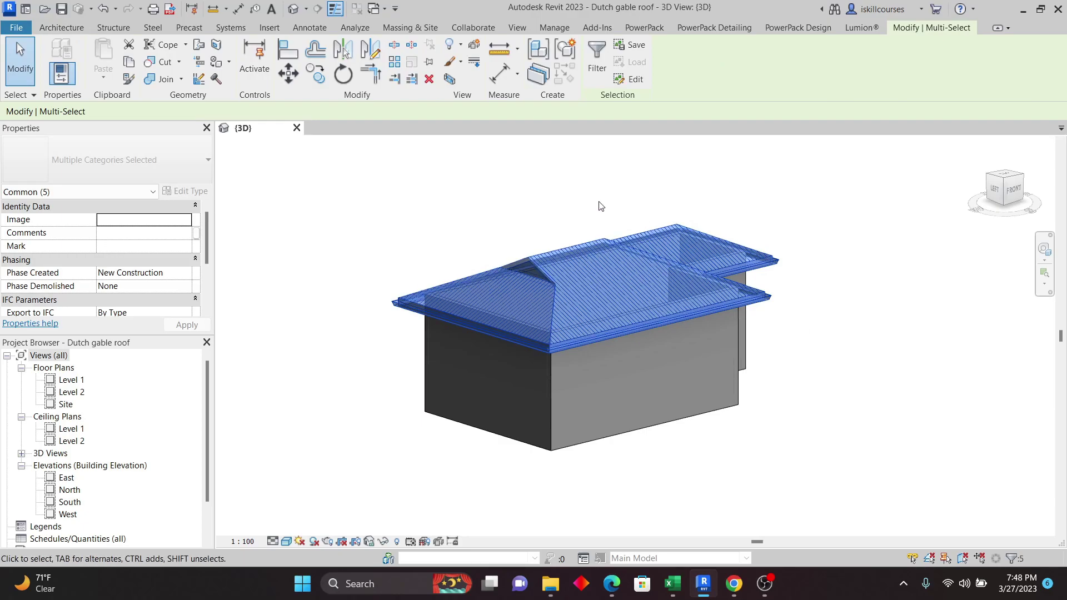
Delete the roofs, fascia and gutters, then open the Level 2 floor plan
left_click(428, 79)
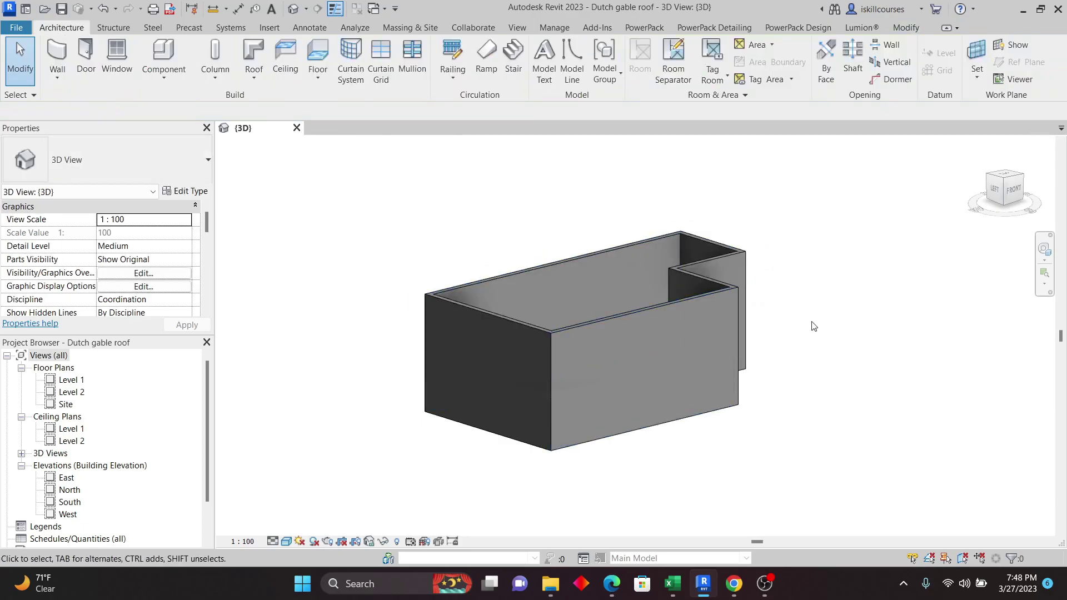
middle_click_drag(849, 304, 548, 342, "shift")
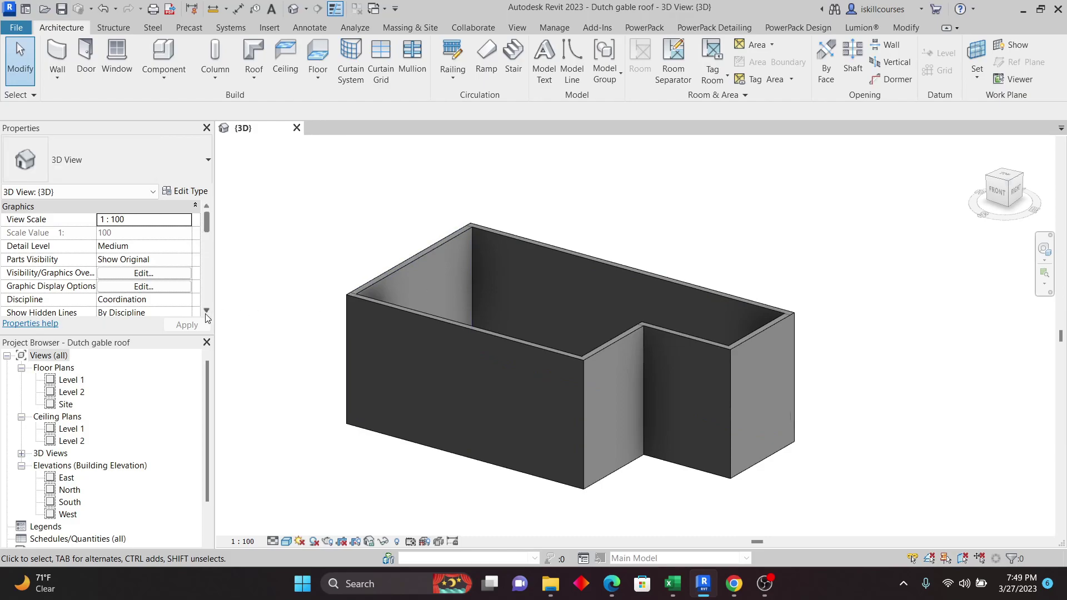
double_click(84, 395)
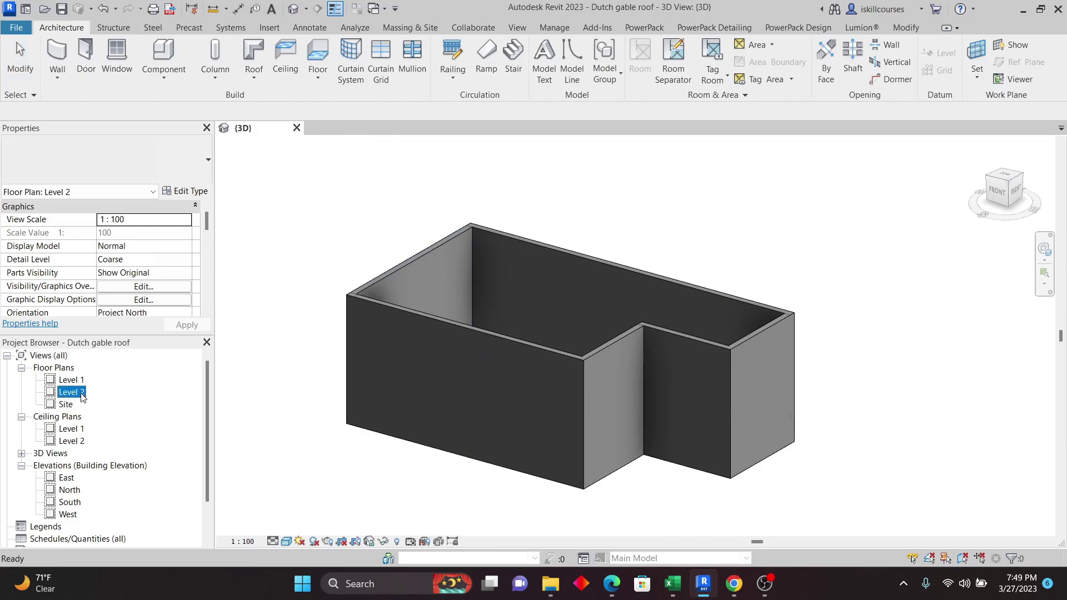
left_click(643, 173)
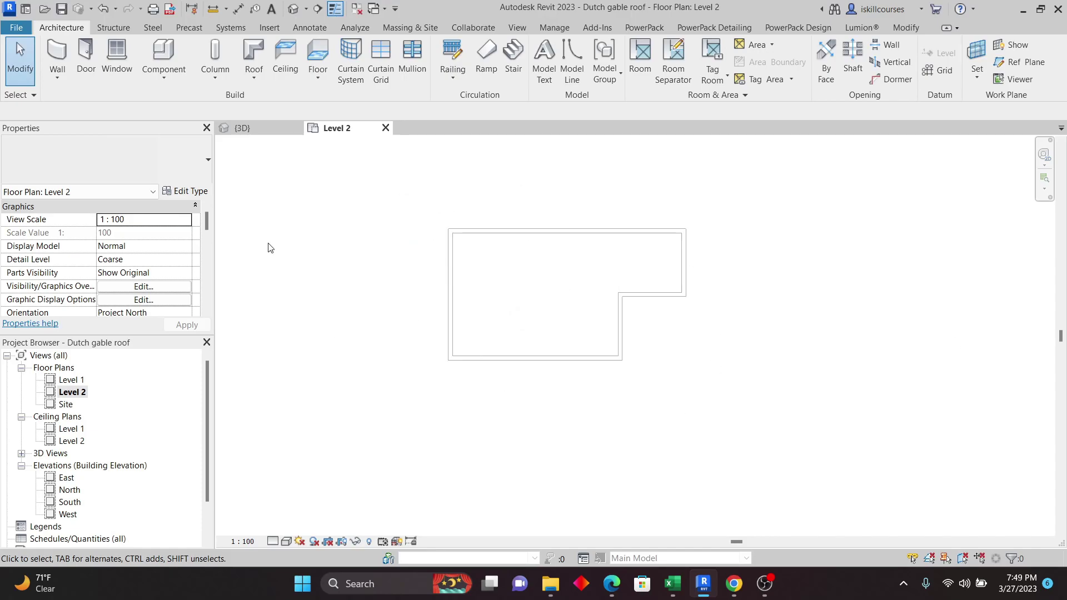
Start a Roof by Footprint with 600 overhang, picking the top wall as a 30° sloped edge
left_click(249, 83)
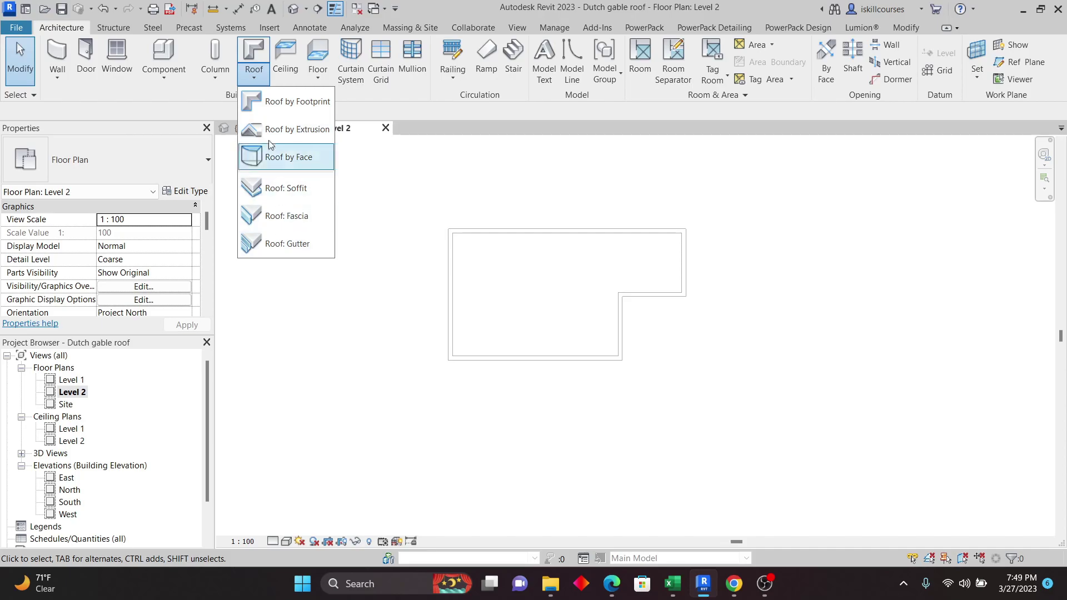
left_click(283, 111)
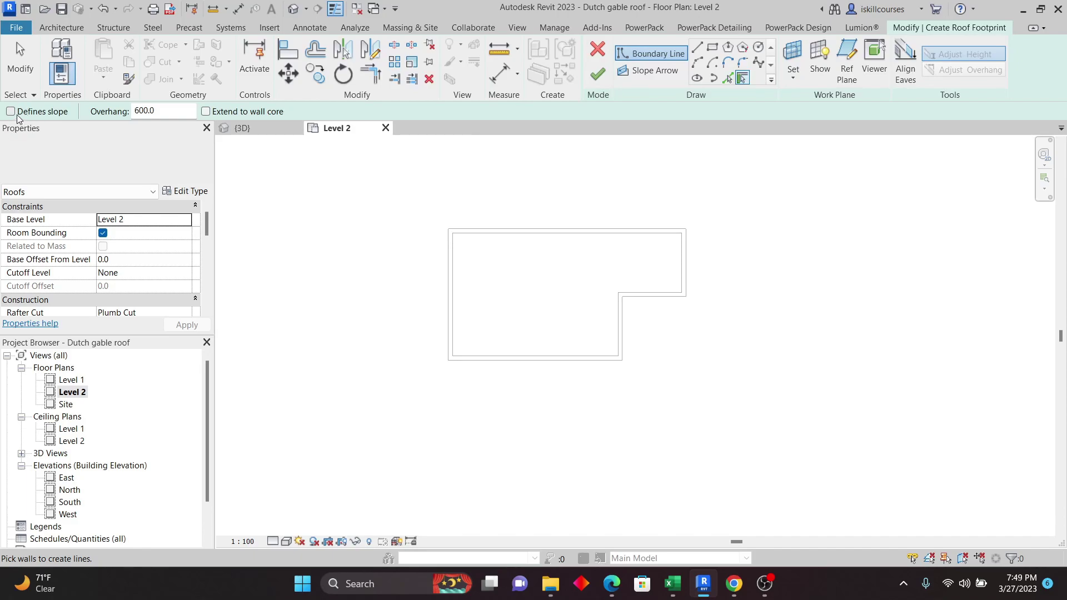
left_click(39, 113)
left_click(158, 112)
left_click(156, 111)
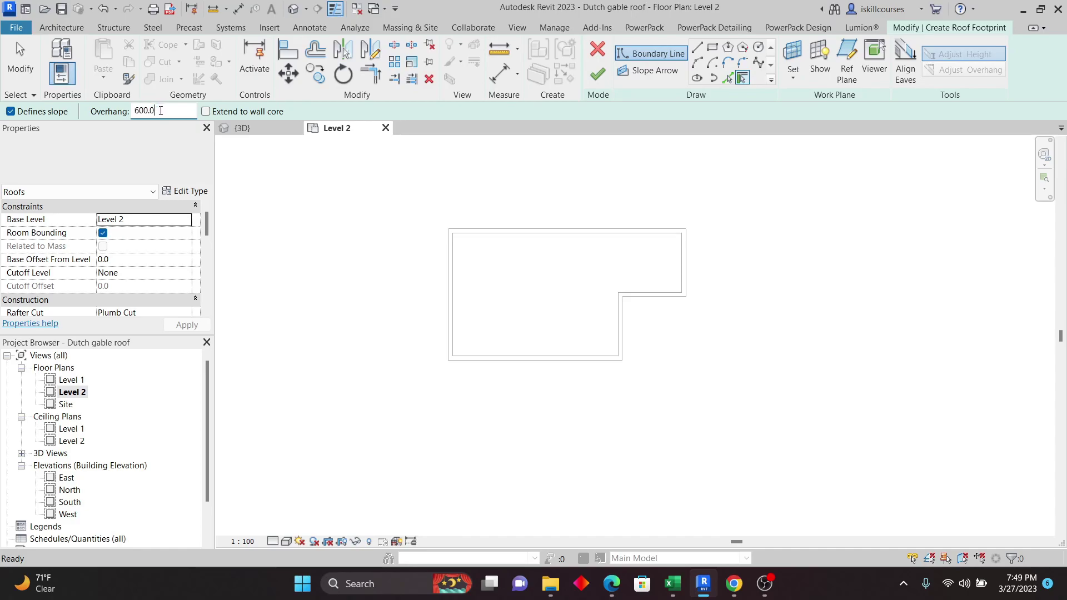
double_click(154, 111)
left_click(165, 110)
double_click(165, 111)
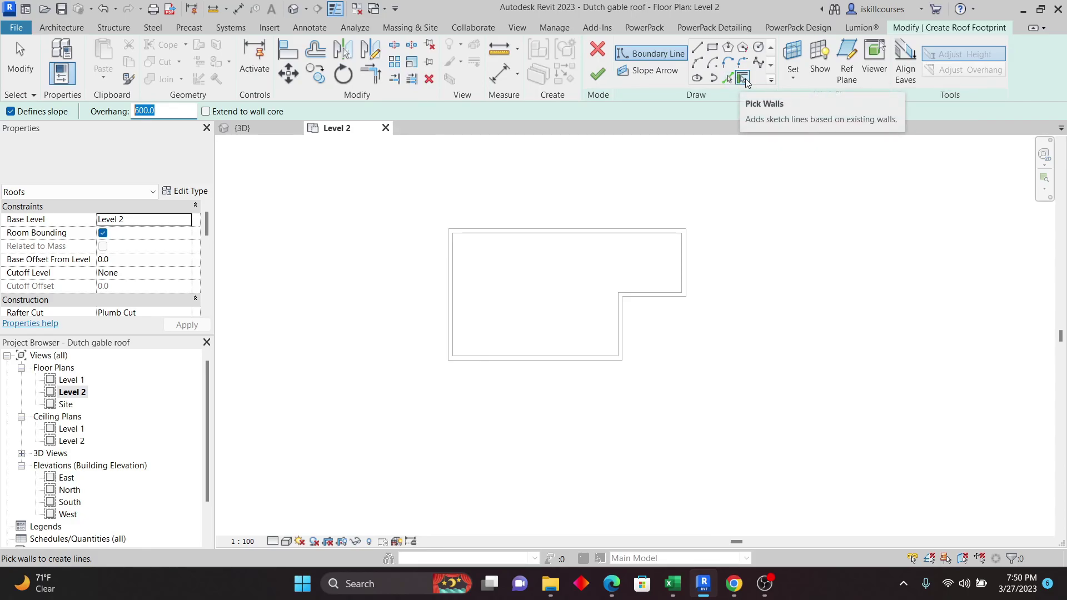
left_click(537, 232)
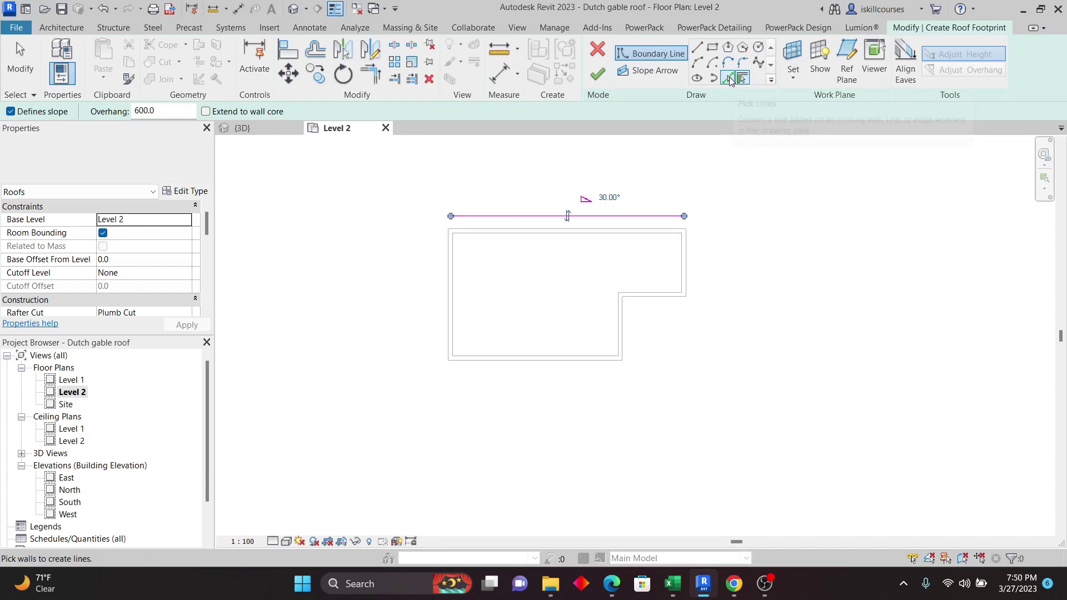
left_click(727, 78)
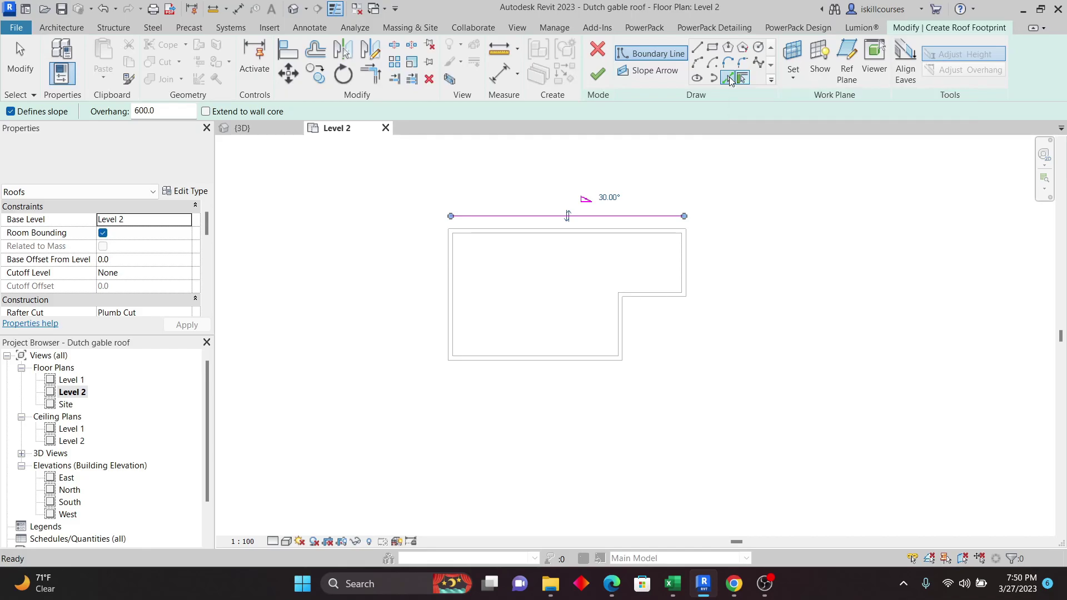
left_click(691, 259)
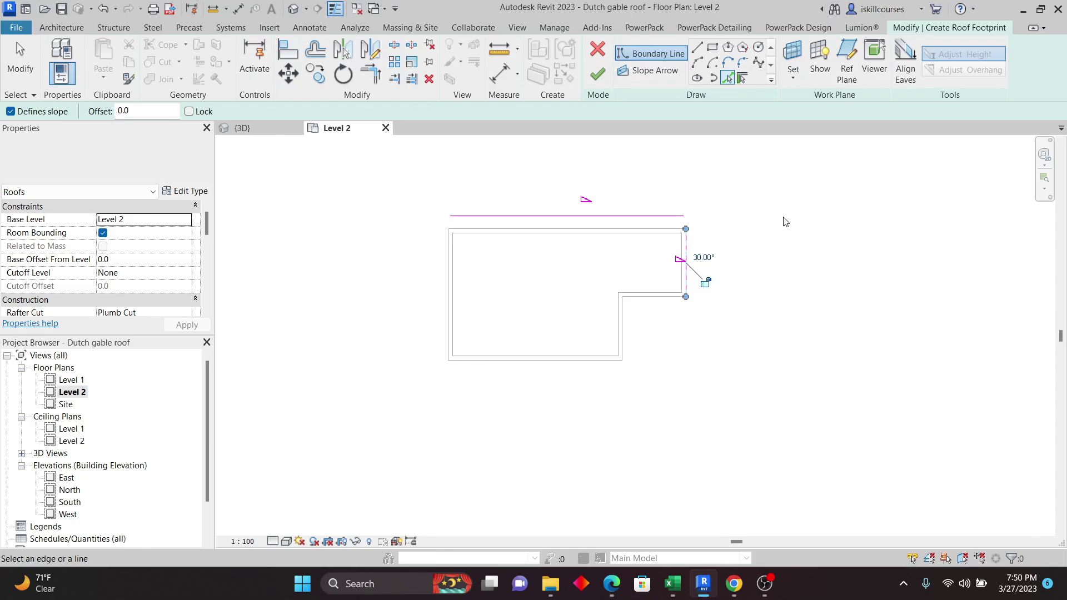
key("Delete")
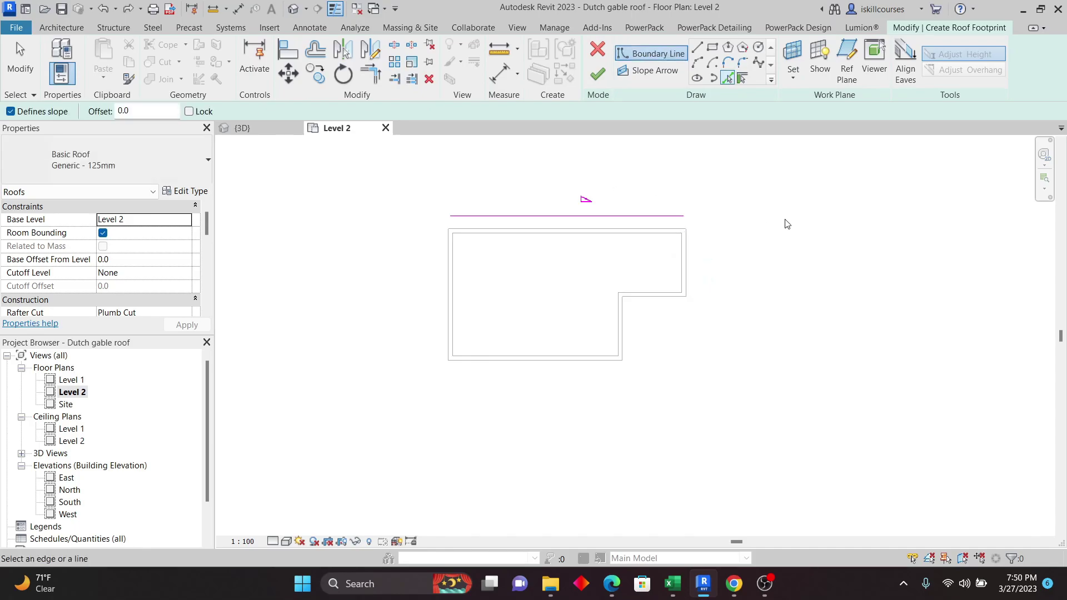
left_click(728, 78)
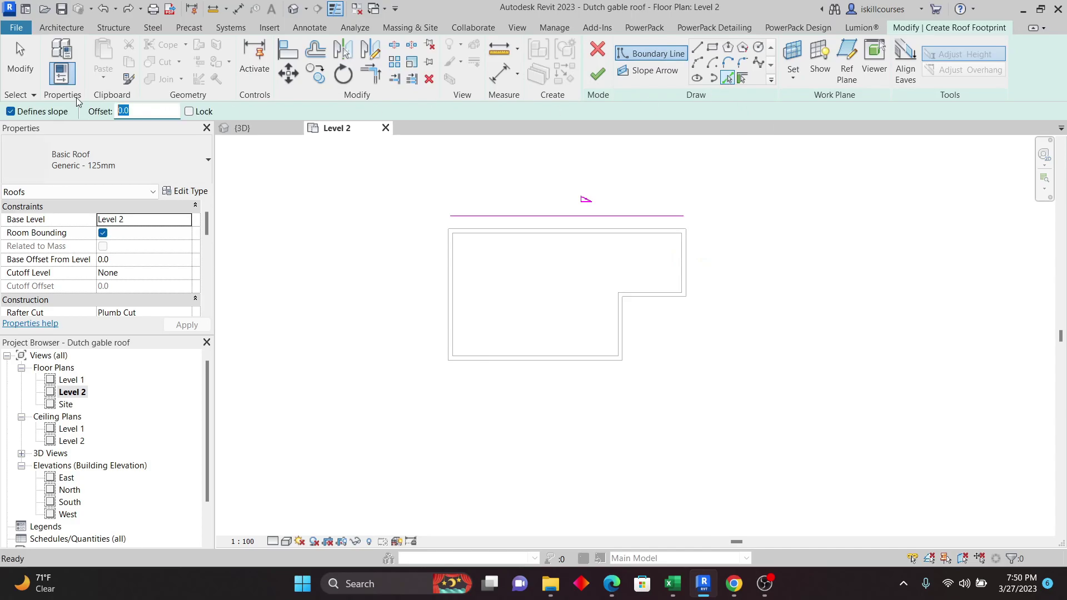
type("600")
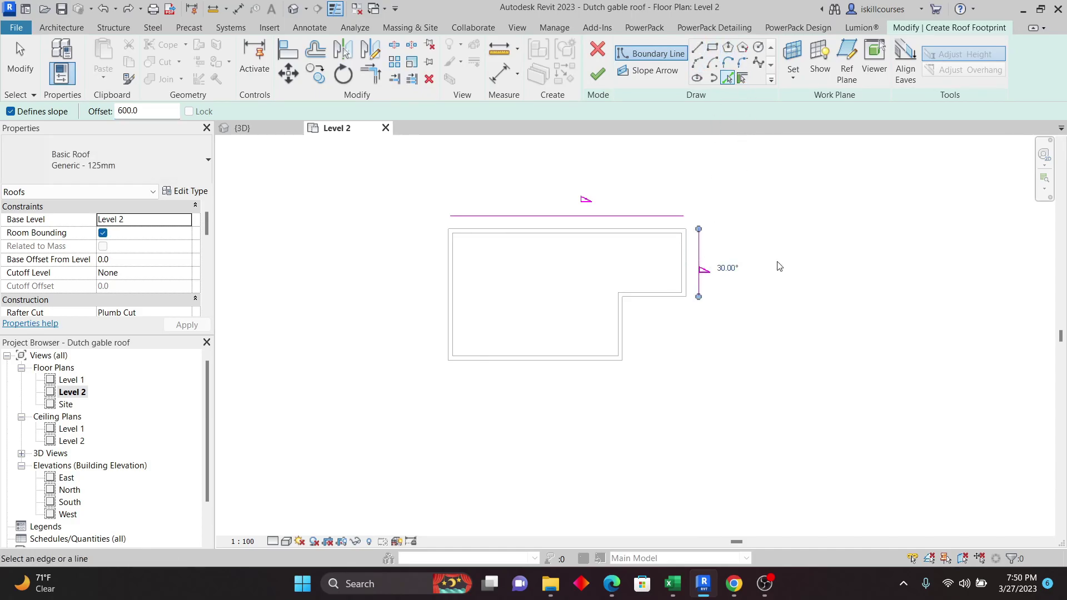
left_click(721, 254)
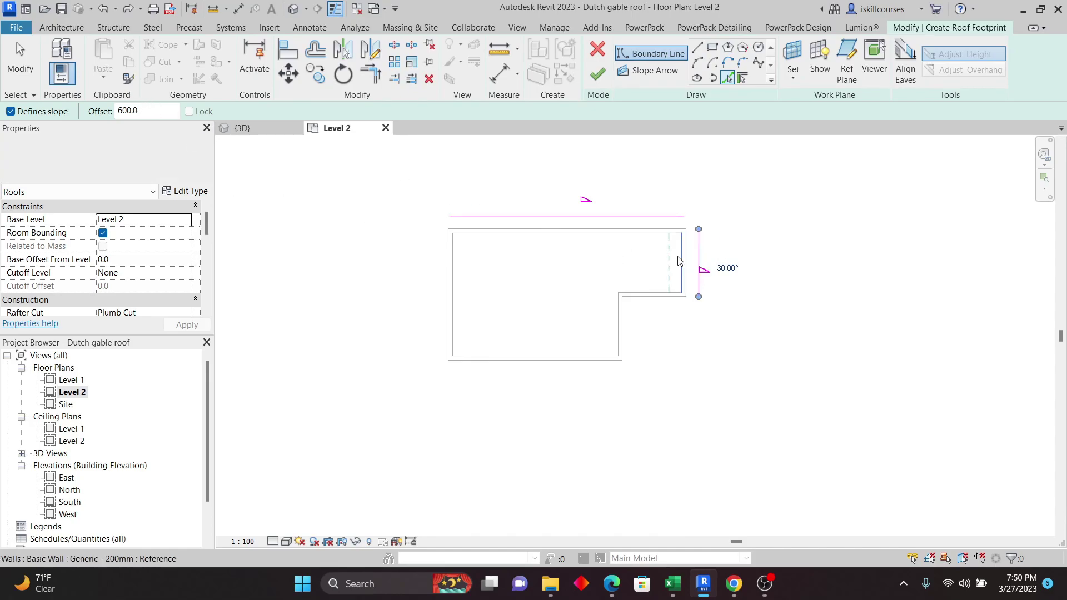
left_click(697, 46)
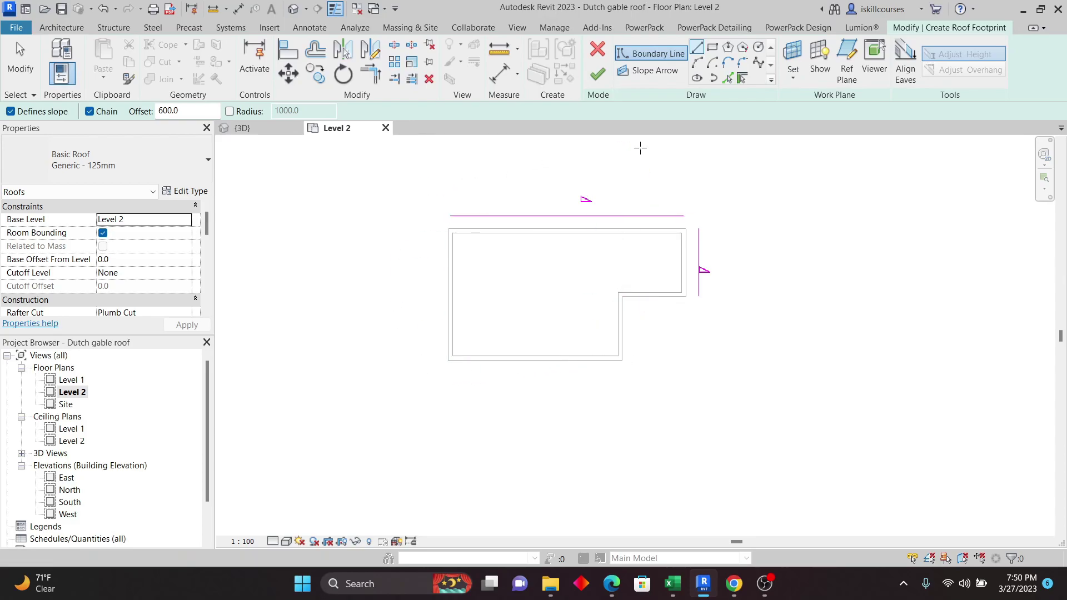
left_click(713, 49)
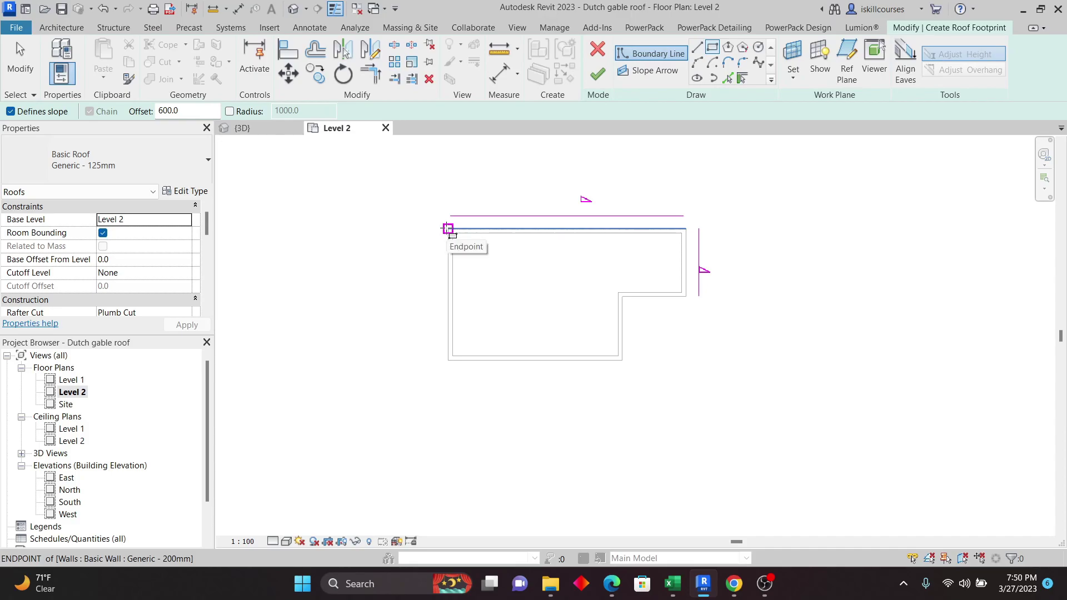
left_click(447, 229)
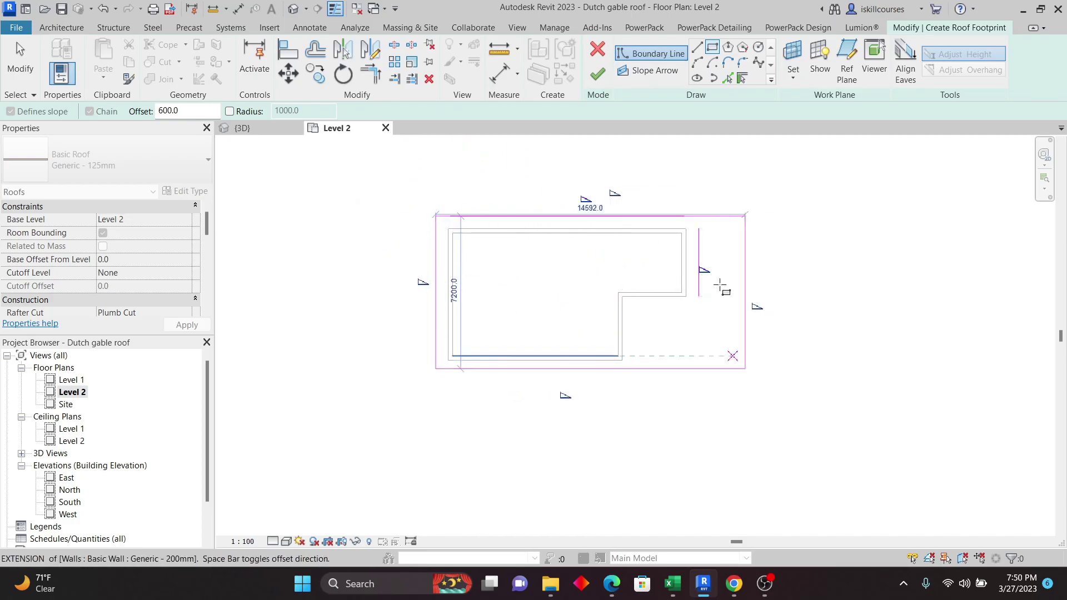
key("Escape")
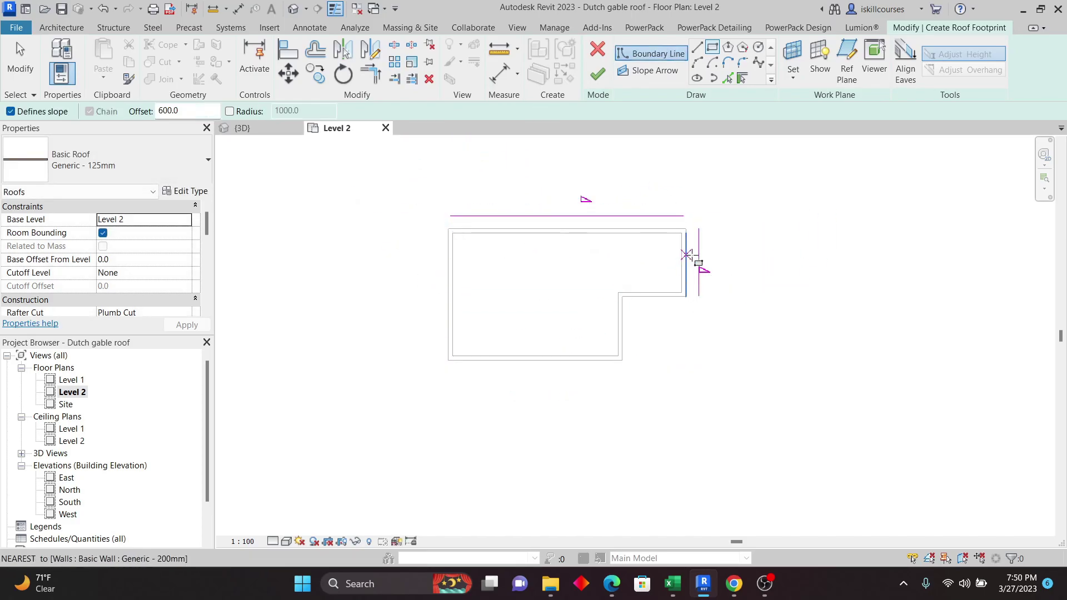
left_click(103, 8)
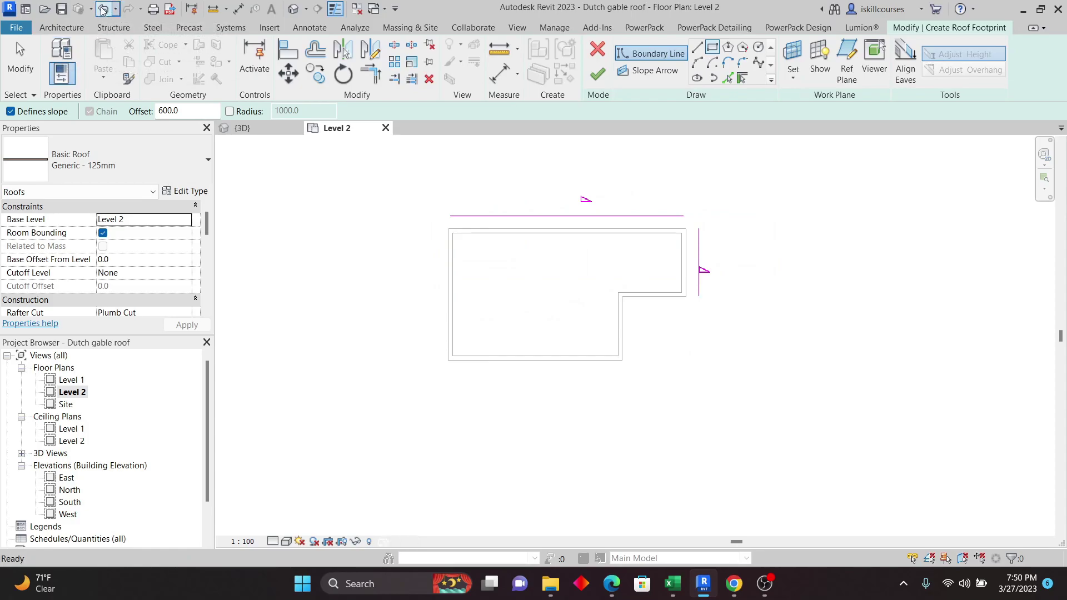
Pick the right, step, lower right, bottom and left walls as sloped boundary edges
left_click(743, 79)
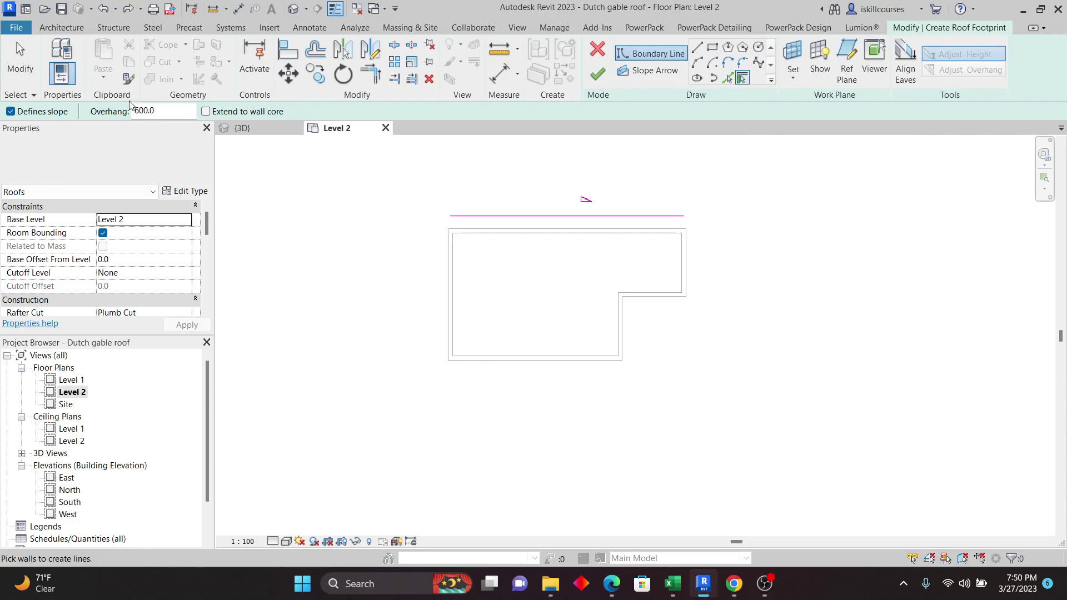
left_click(688, 262)
left_click(667, 298)
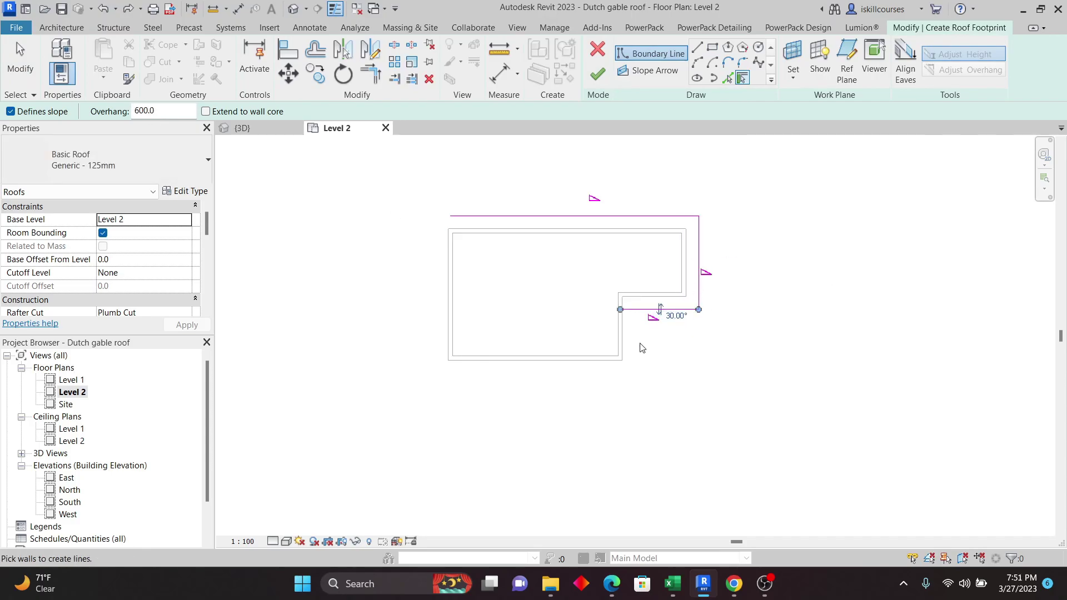
left_click(636, 355)
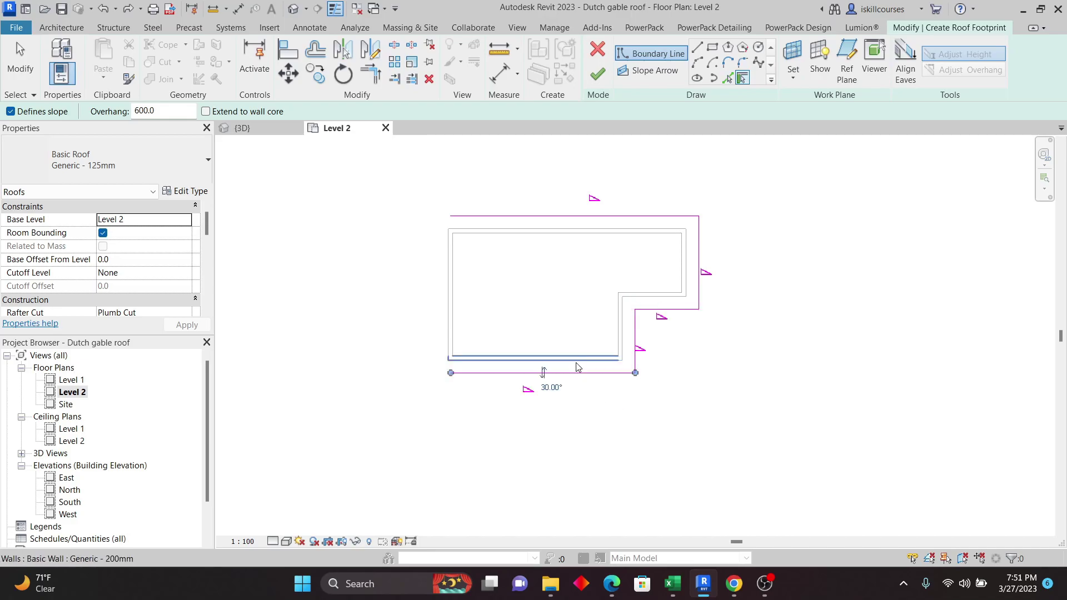
left_click(576, 370)
left_click(439, 294)
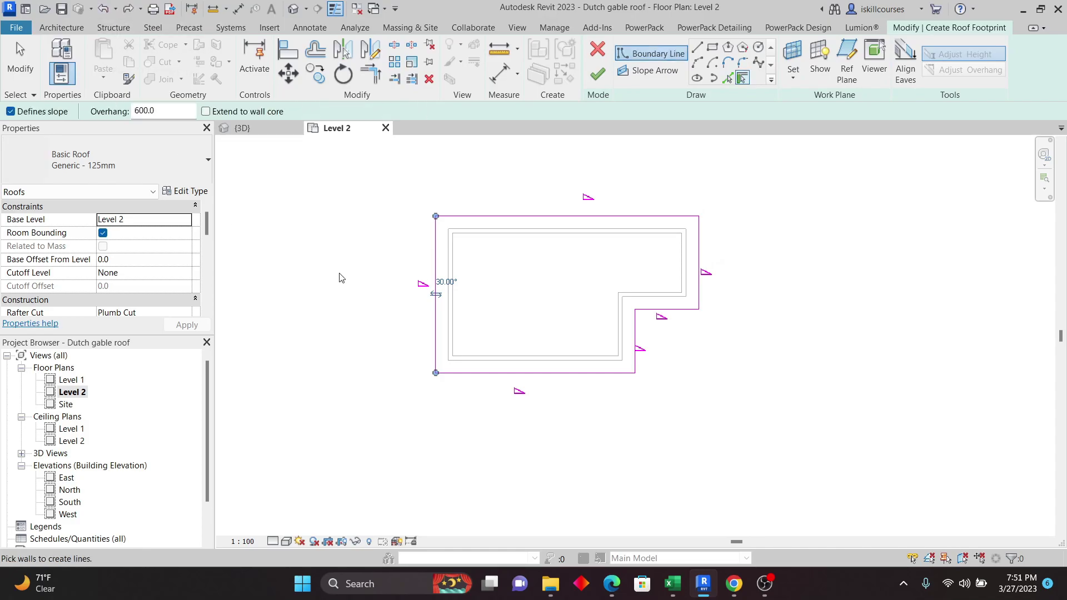
Redo the bottom and left edges without Defines slope, closing the outline
left_click(103, 8)
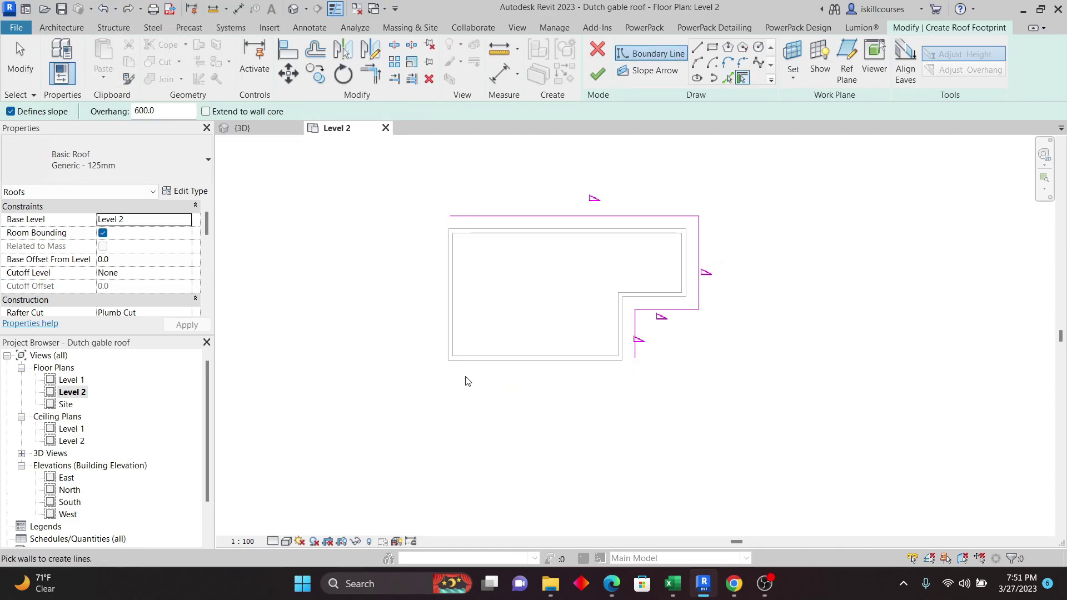
left_click(11, 112)
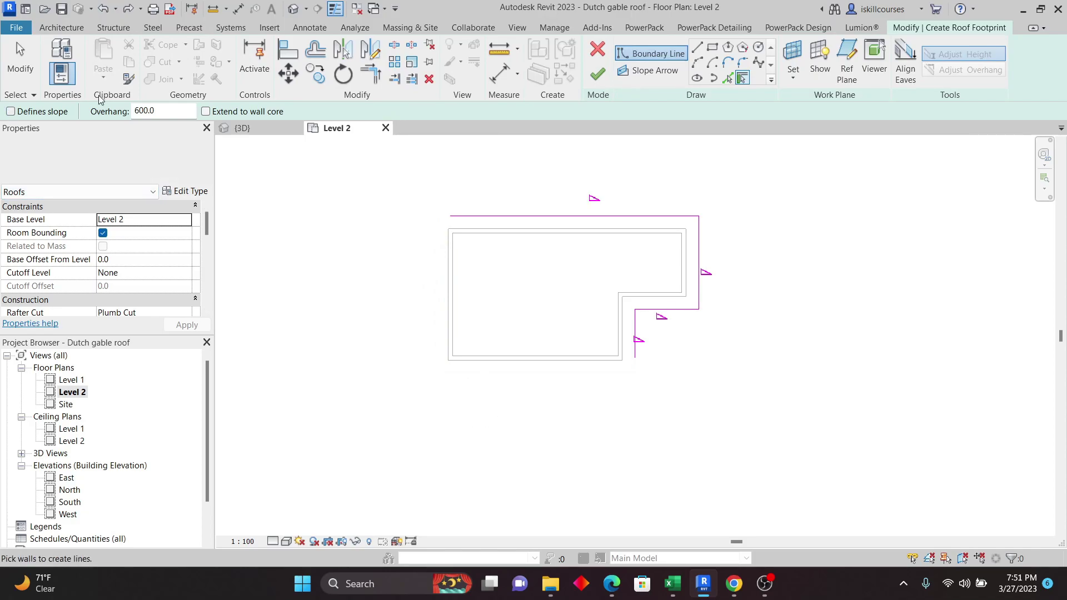
left_click(537, 358)
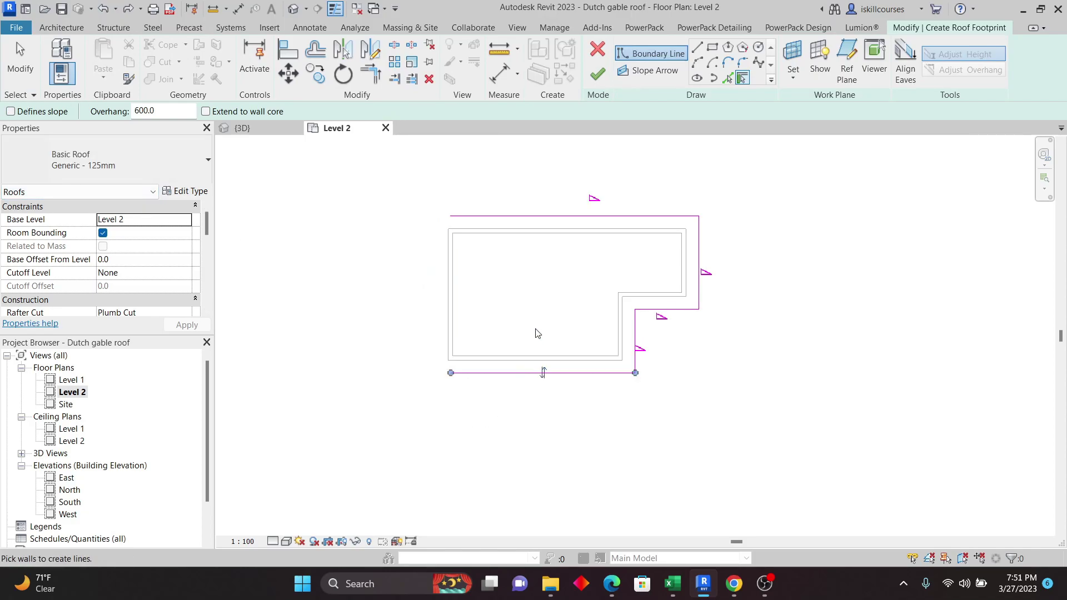
left_click(457, 281)
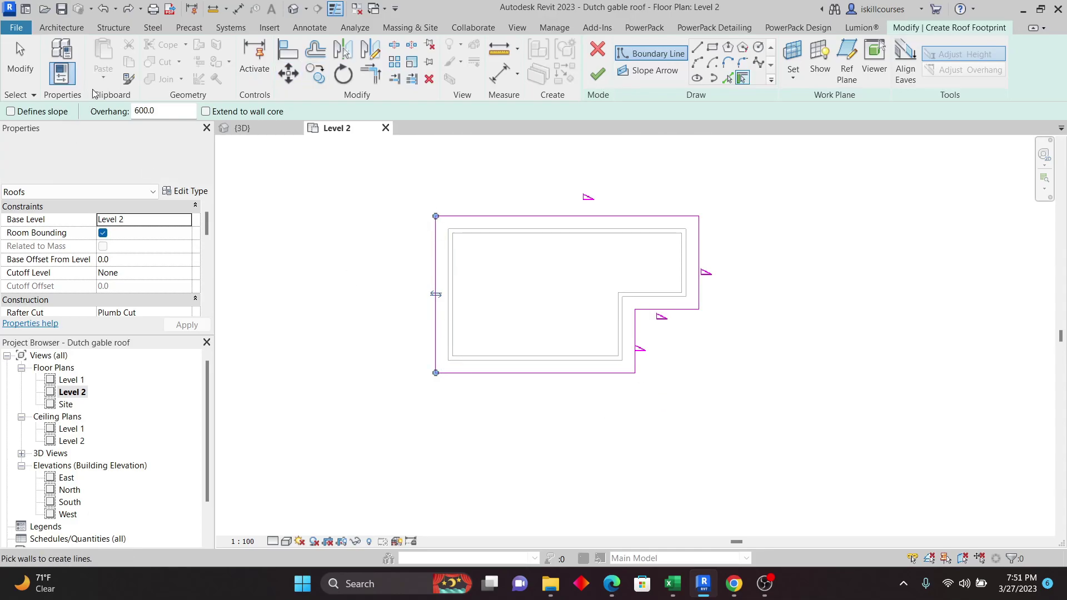
left_click(20, 65)
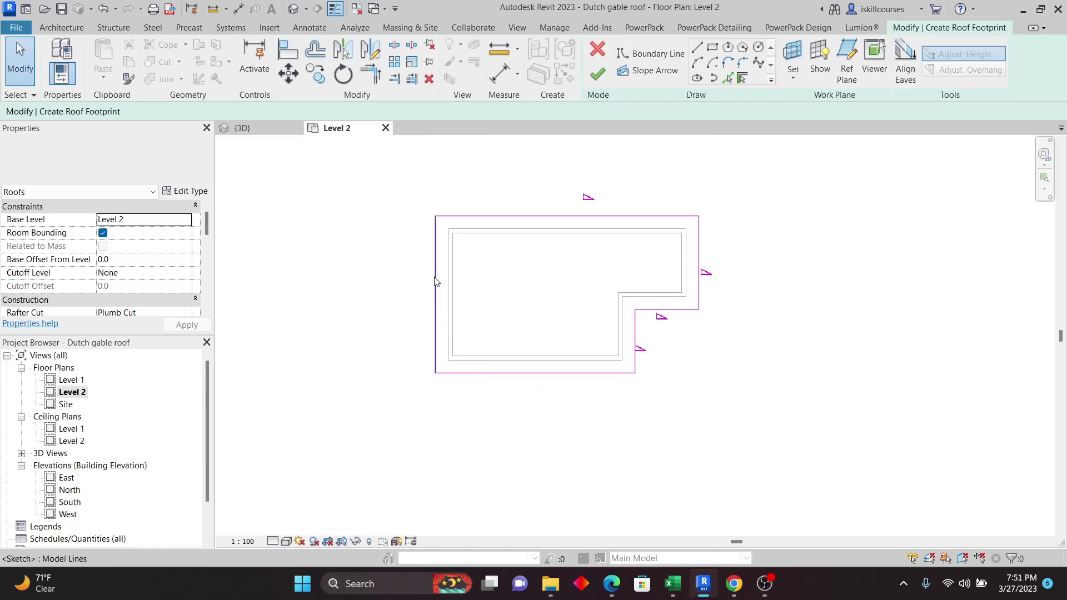
Change the lower right and step edges' slopes to 25°
left_click(636, 339)
scroll(688, 390, "up", 4)
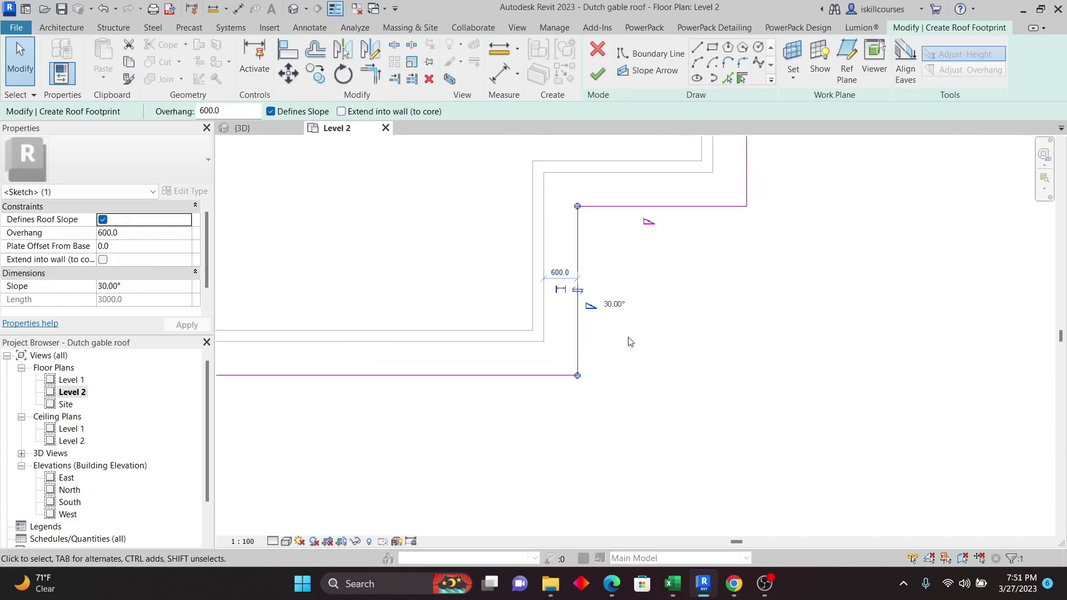
left_click(612, 307)
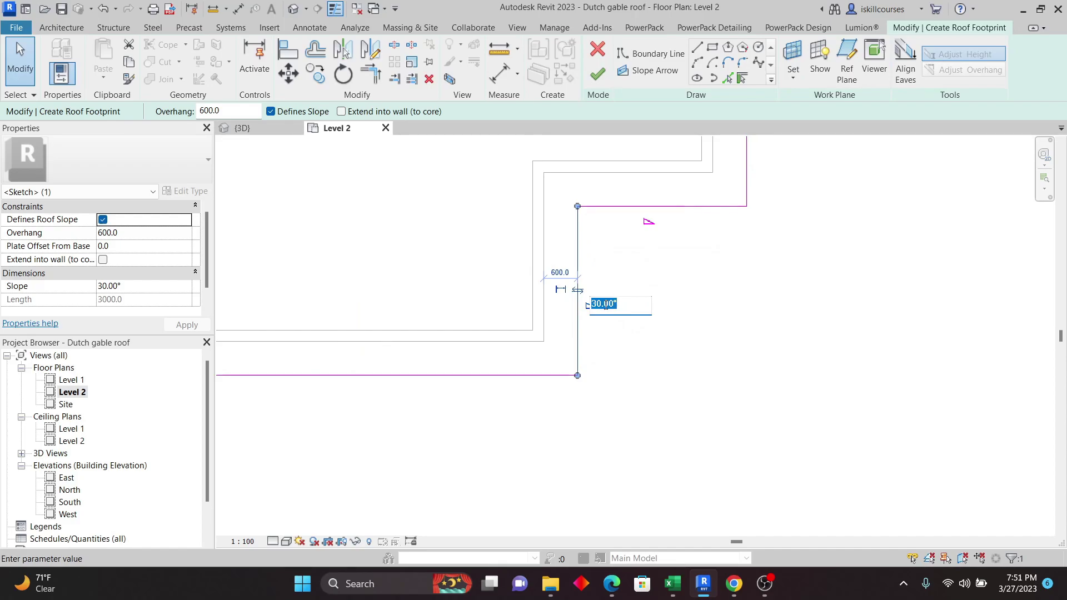
type("25")
key("Return")
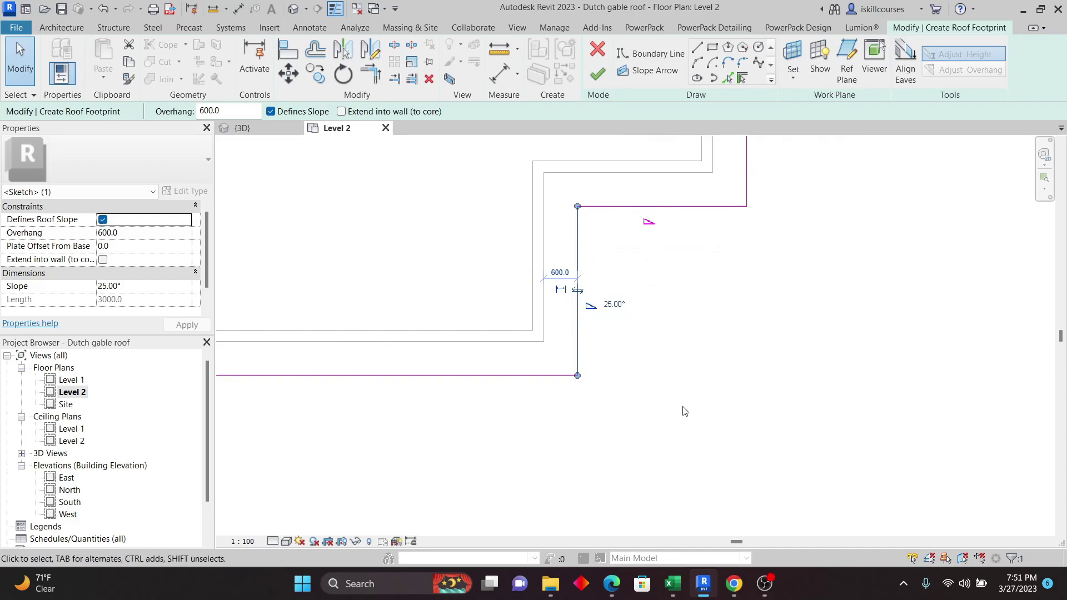
left_click(673, 207)
left_click(672, 220)
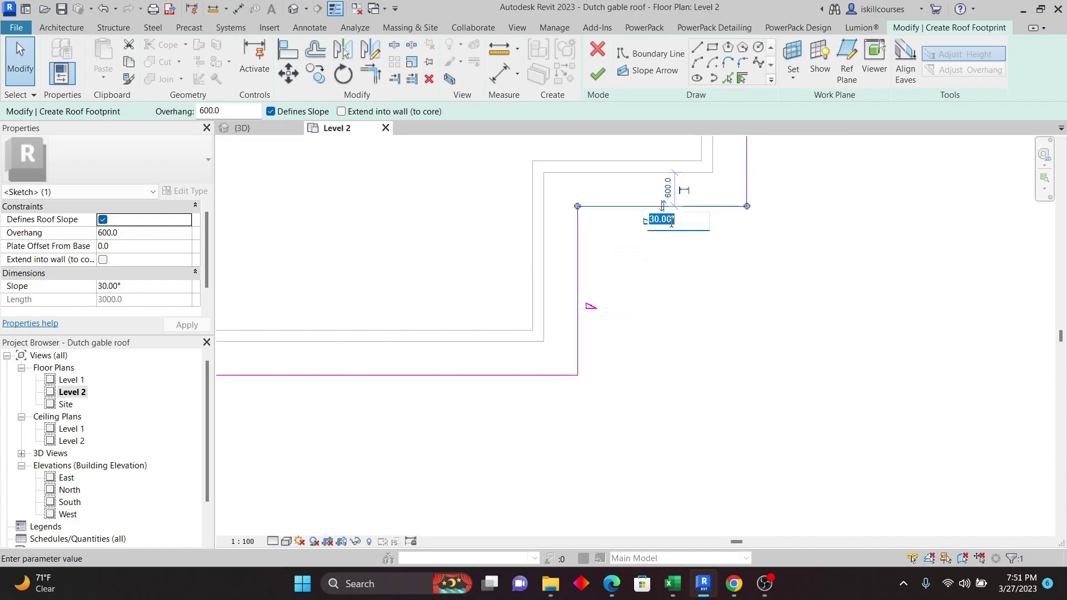
type("25")
key("Return")
Change the upper right and top edges' slopes to 25°
scroll(705, 392, "down", 3)
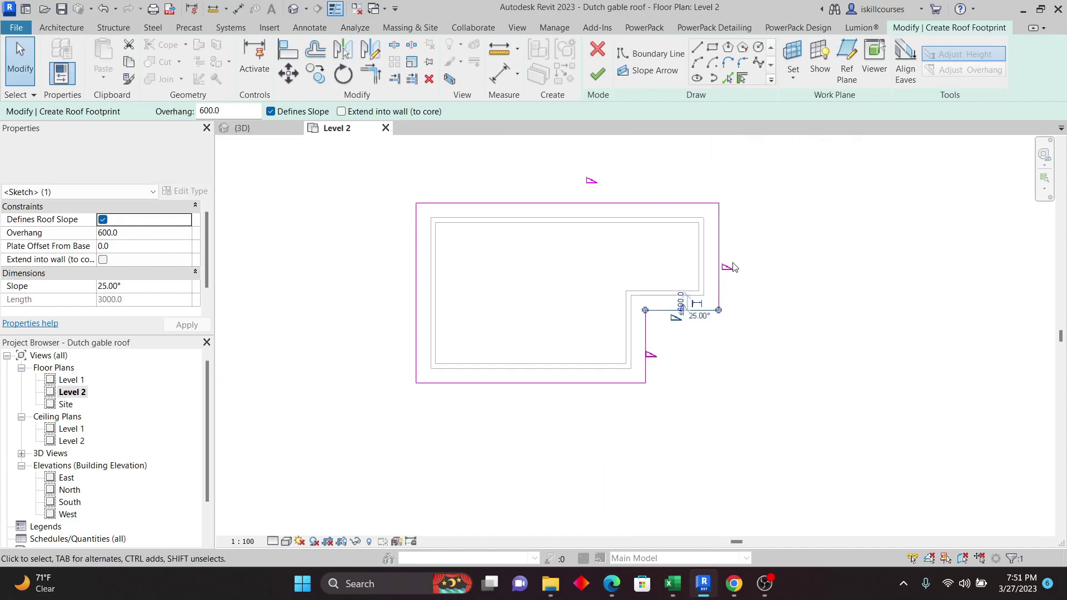
left_click(719, 250)
left_click(748, 266)
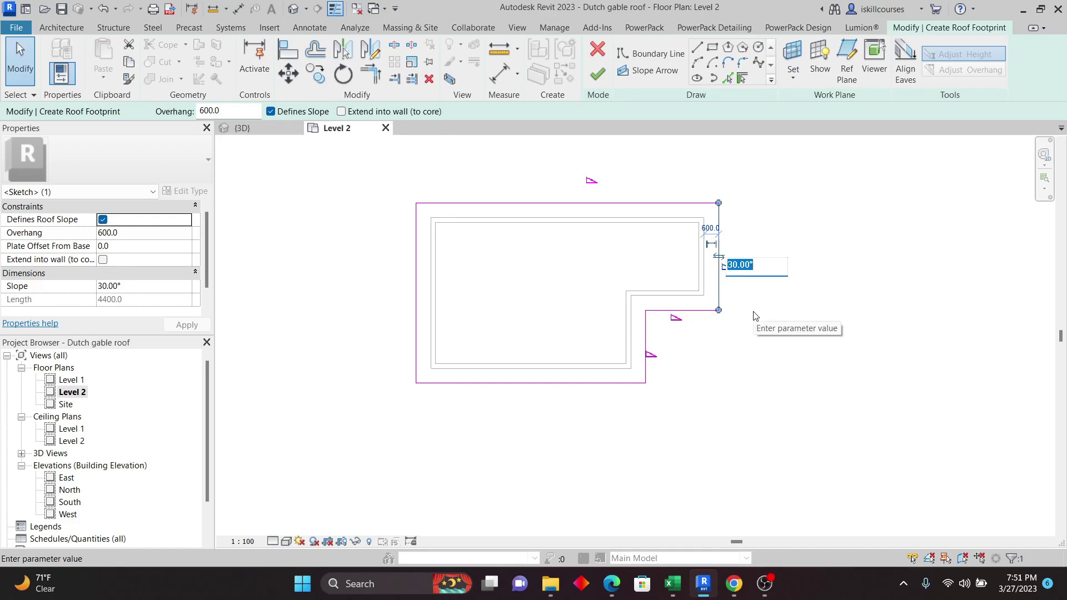
type("25")
key("Return")
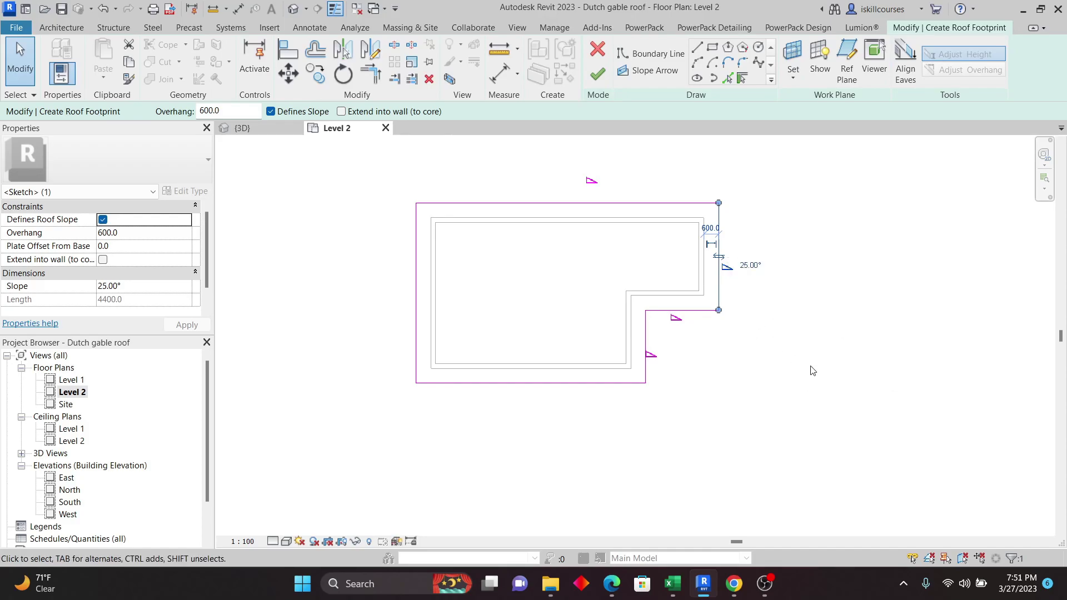
left_click(626, 203)
left_click(610, 178)
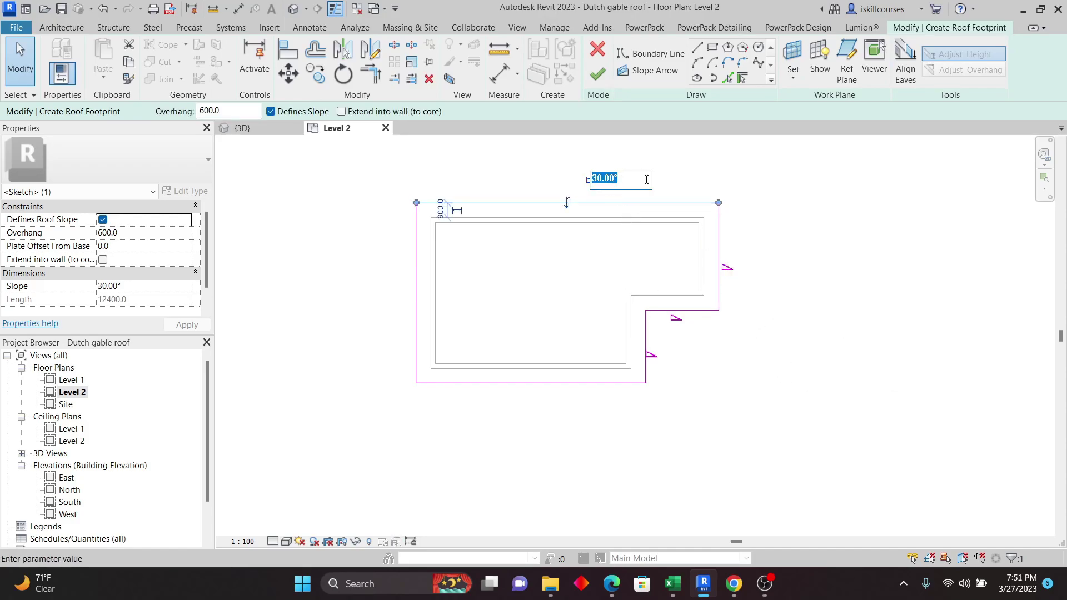
type("25")
key("Return")
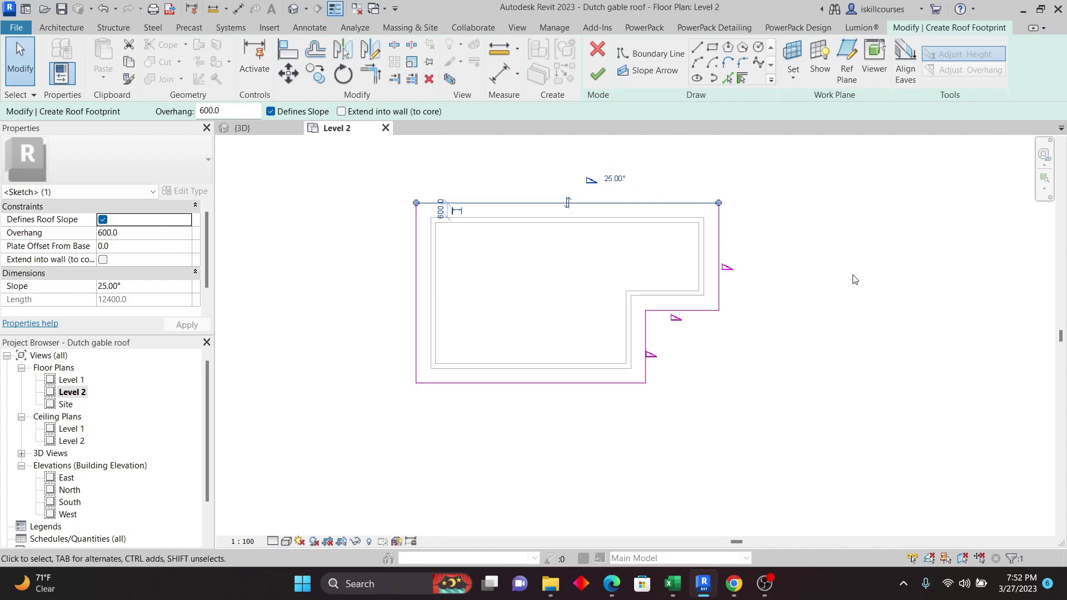
Select the left boundary line together with the bottom boundary line
left_click(502, 276)
left_click(417, 252)
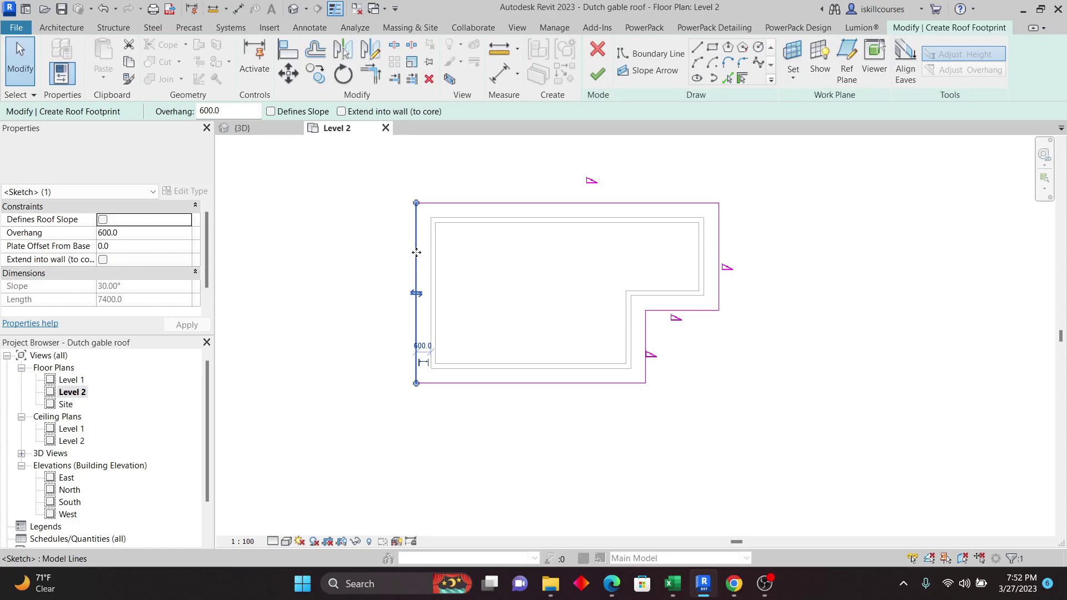
left_click(512, 384, "ctrl")
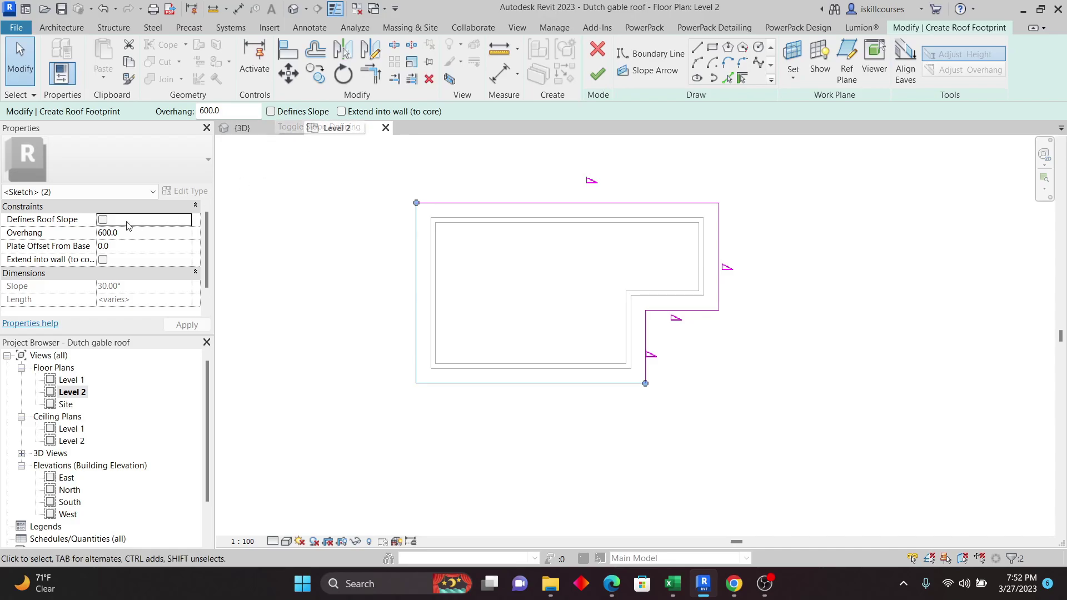
Enable Defines Roof Slope on the left and bottom edges and reselect both
left_click(103, 220)
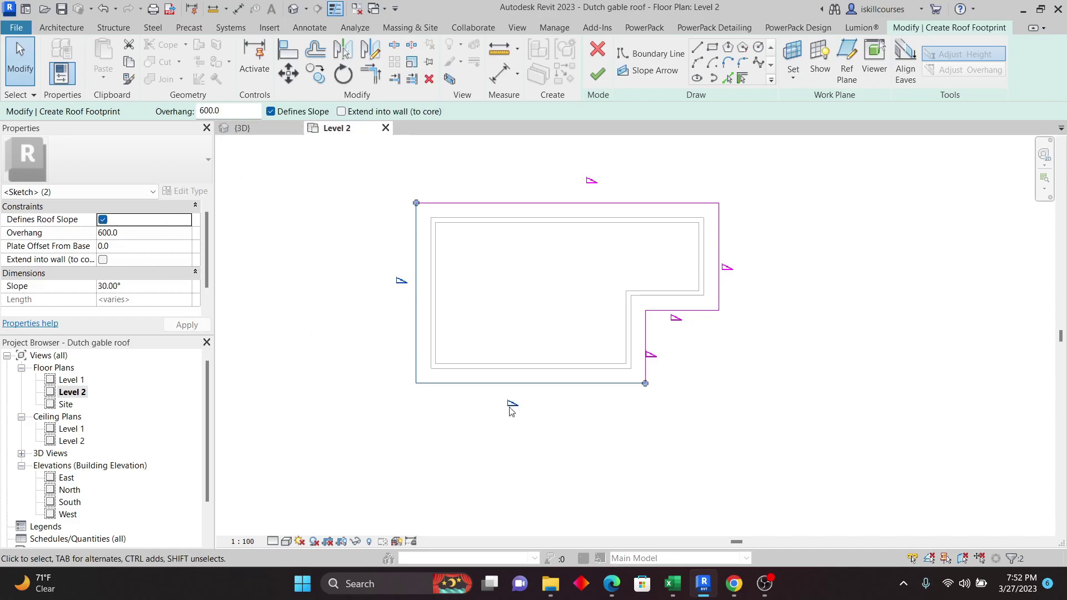
left_click(339, 243)
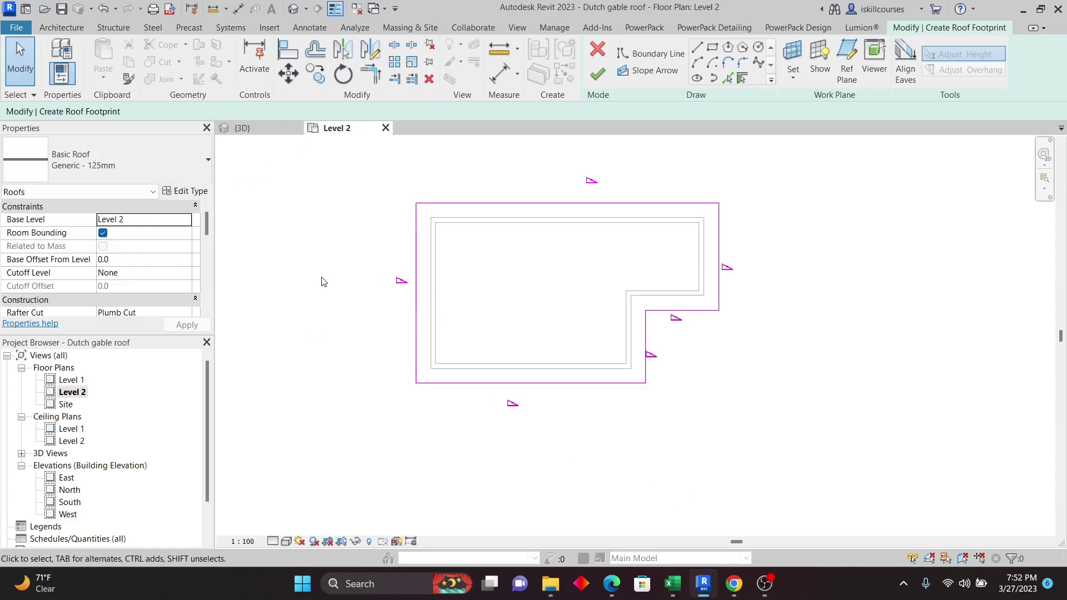
left_click(415, 311)
left_click(427, 279)
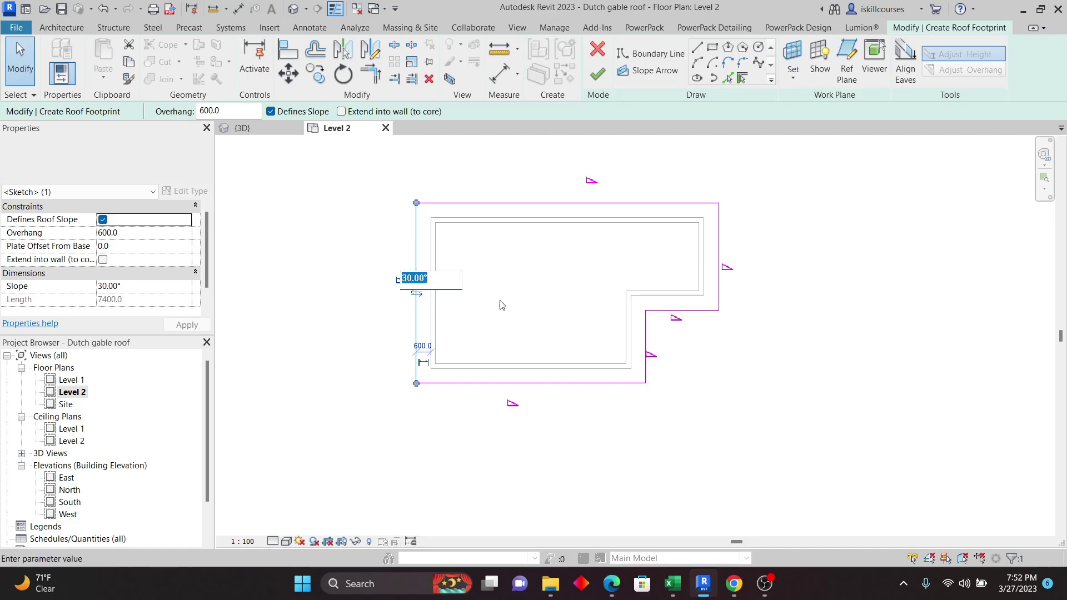
key("Return")
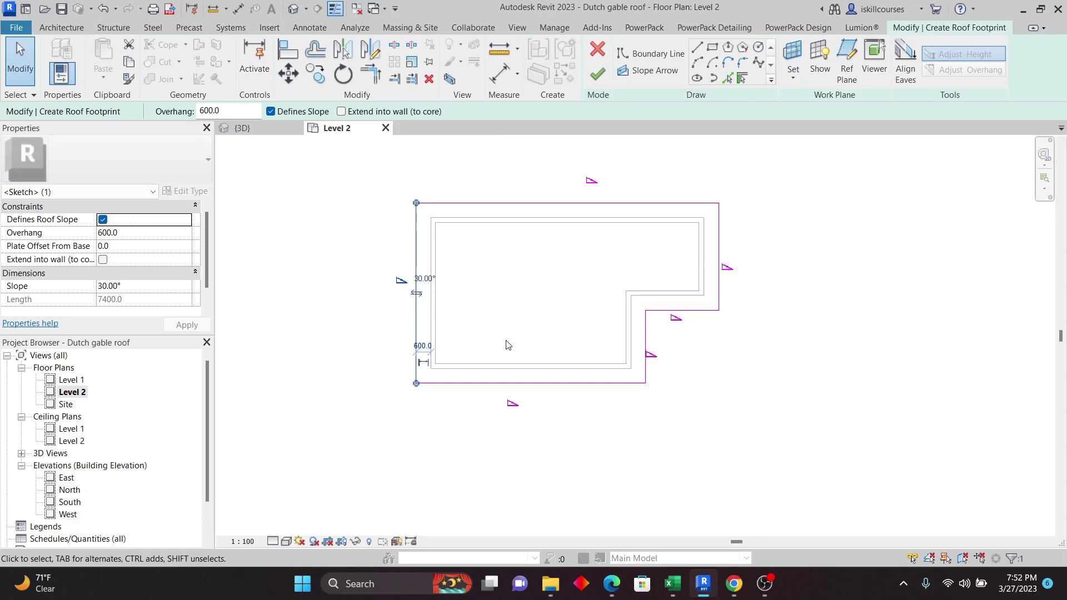
left_click(512, 383)
left_click(517, 339)
left_click(497, 383)
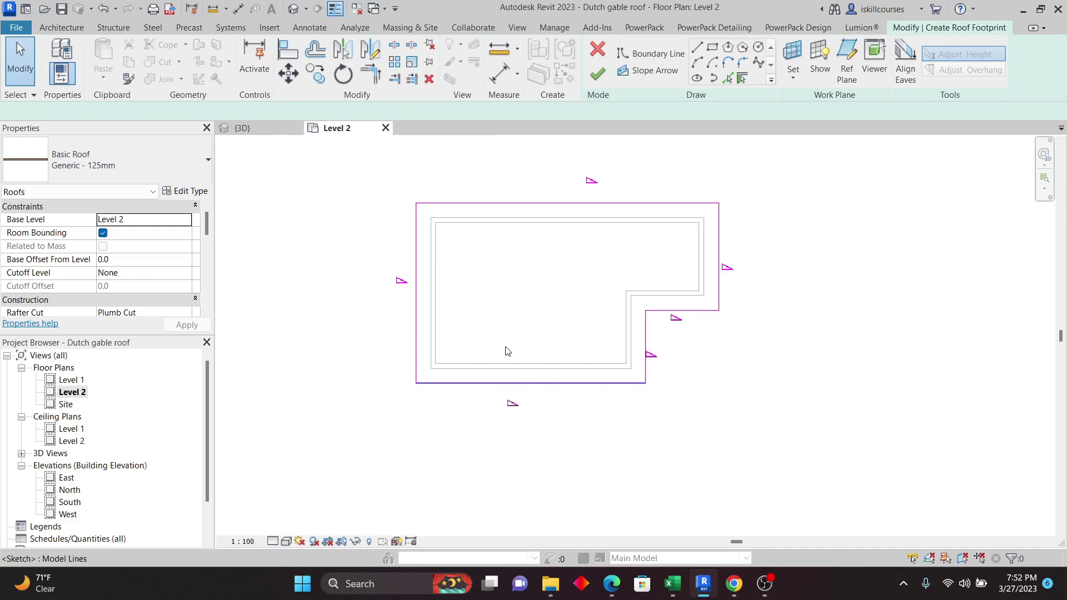
left_click(417, 236, "ctrl")
Set both edges' slope to 25° in Properties and finish the roof sketch
left_click(147, 286)
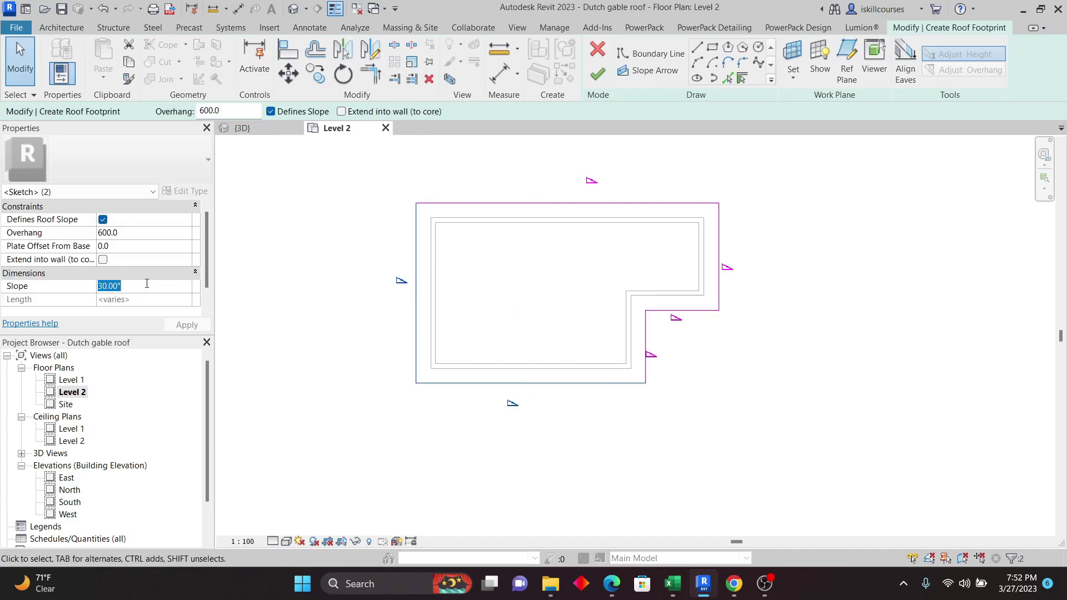
type("25")
left_click(187, 325)
left_click(592, 488)
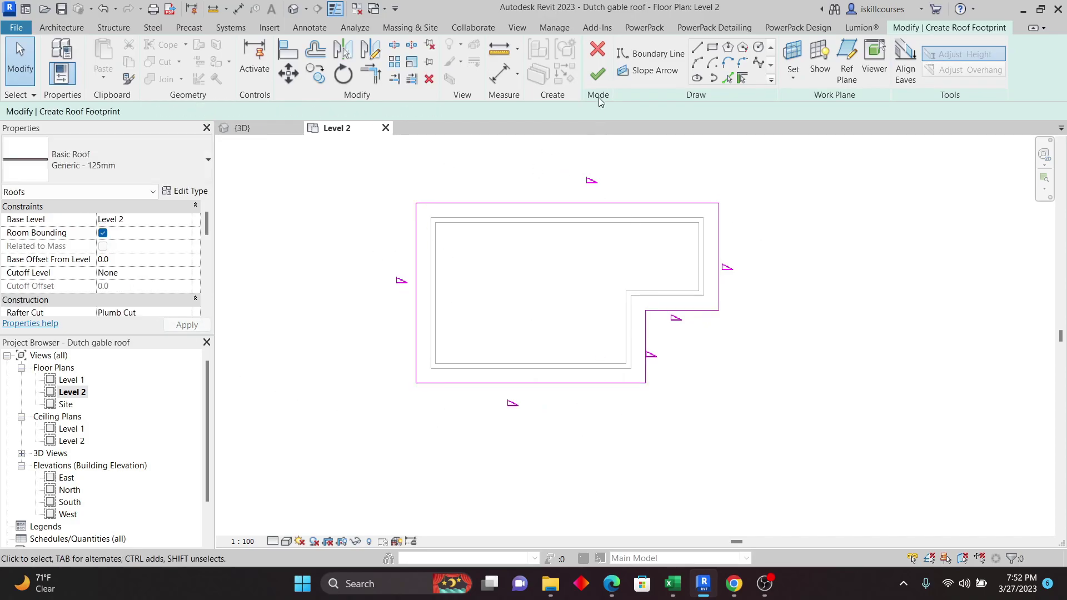
left_click(598, 74)
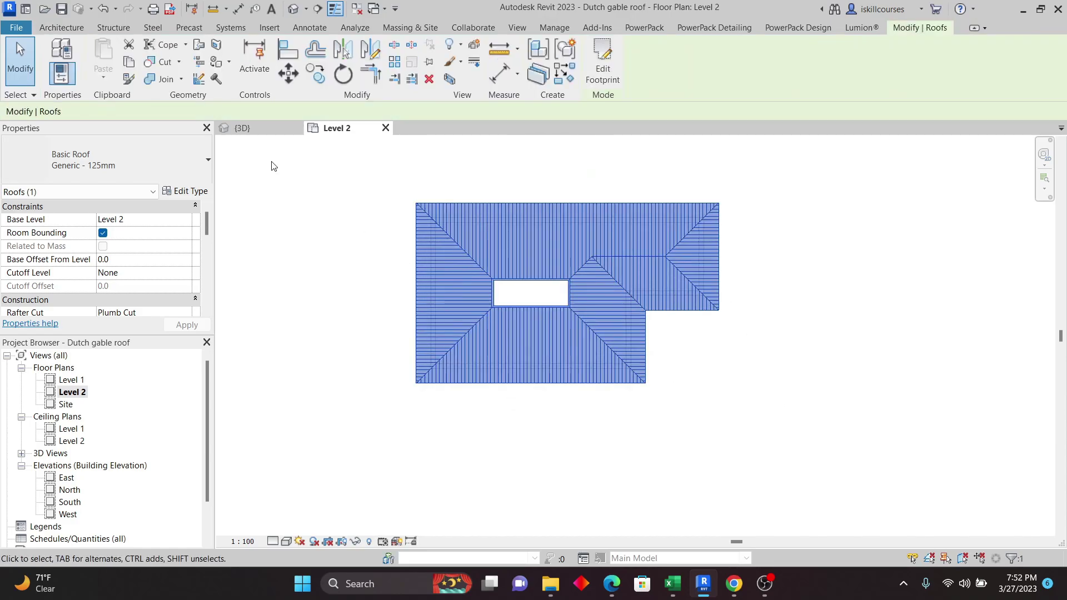
Switch to the {3D} view and orbit to see the whole finished roof
left_click(243, 129)
left_click(764, 265)
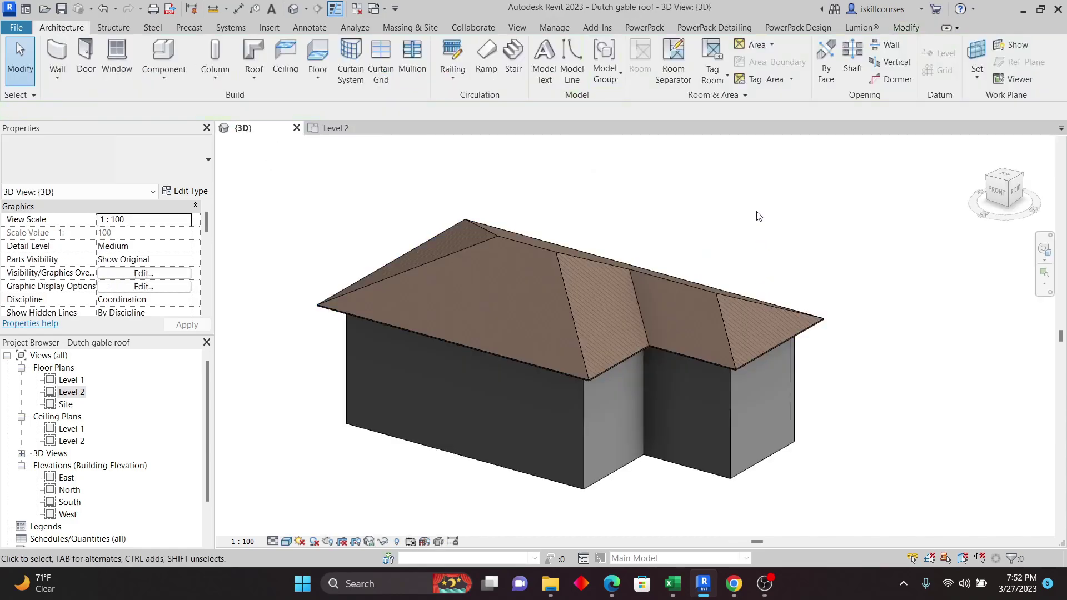
middle_click_drag(764, 265, 345, 432, "shift")
scroll(639, 283, "up", 2)
scroll(639, 283, "up", 2)
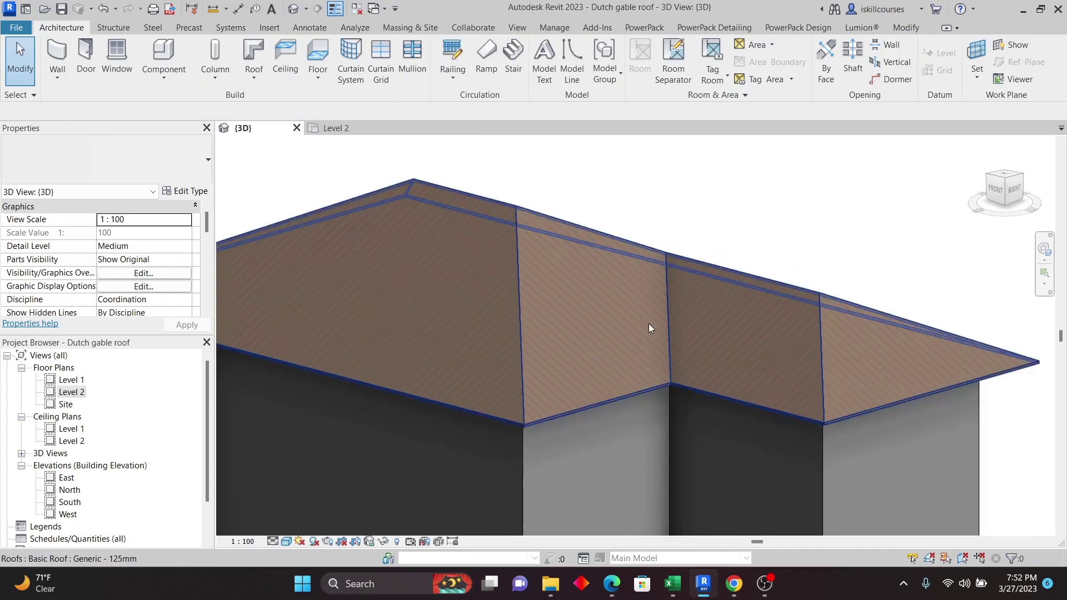
scroll(648, 323, "down", 1)
middle_click_drag(732, 247, 614, 366, "shift")
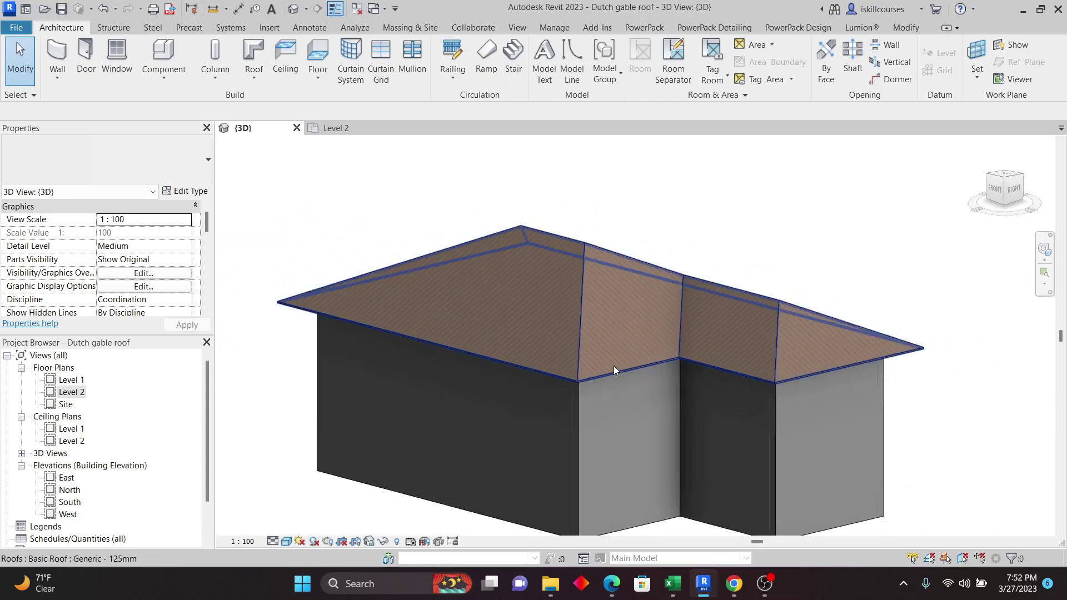
Change the roof type to Generic - 125mm 2 and open its Type Properties
left_click(579, 247)
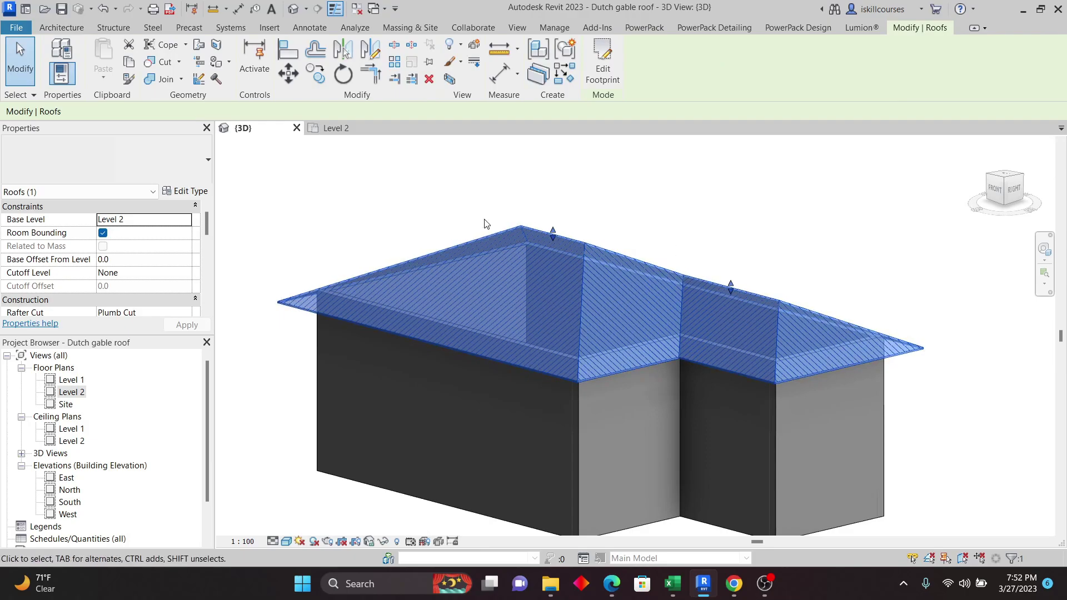
left_click(105, 159)
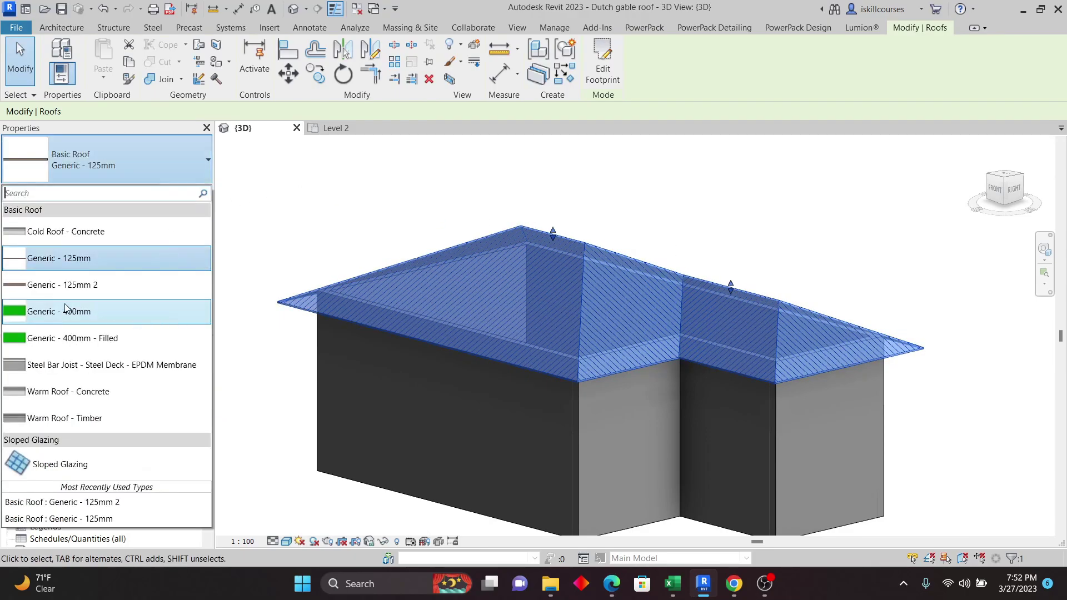
left_click(62, 285)
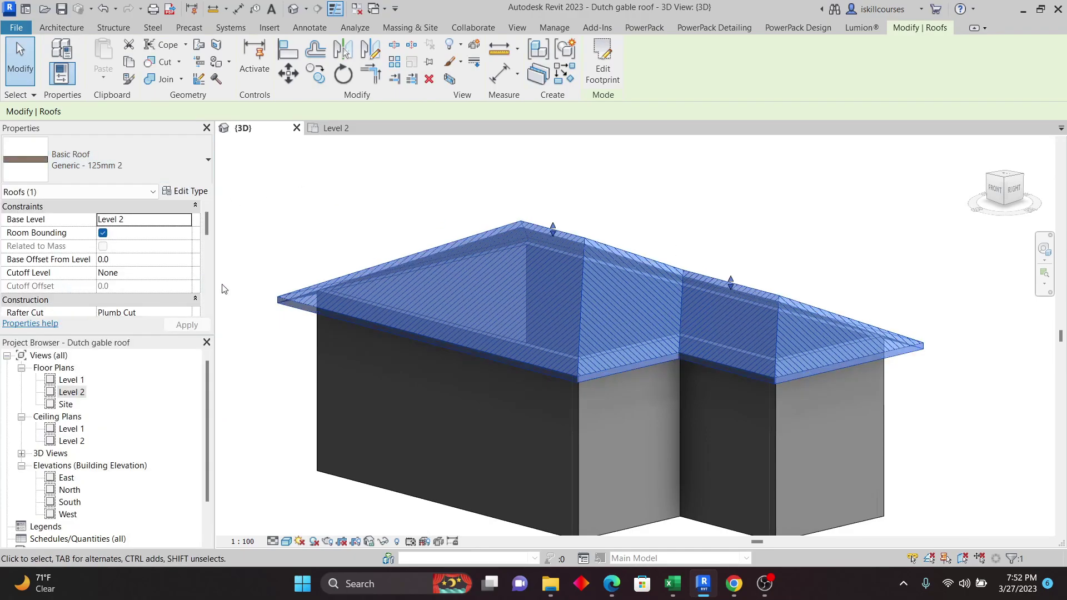
left_click(654, 216)
scroll(586, 389, "up", 4)
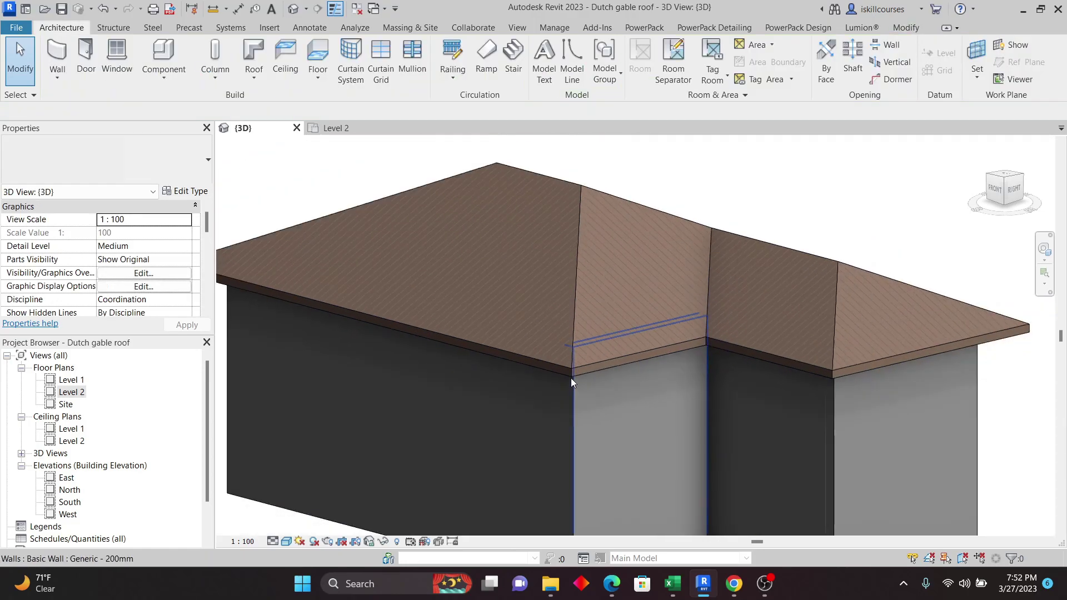
scroll(572, 377, "down", 4)
left_click(579, 233)
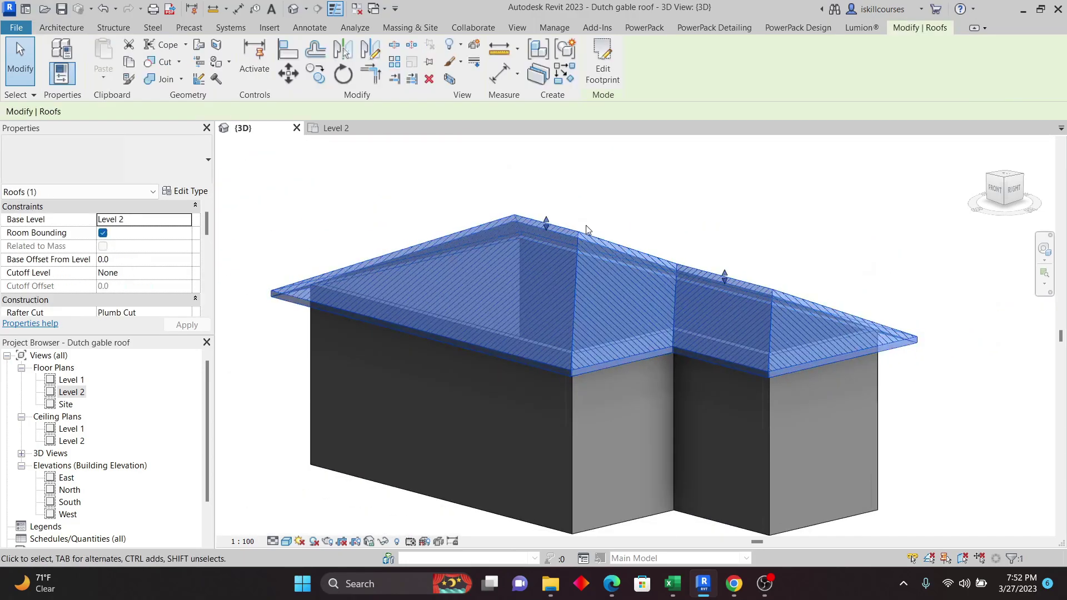
left_click(186, 191)
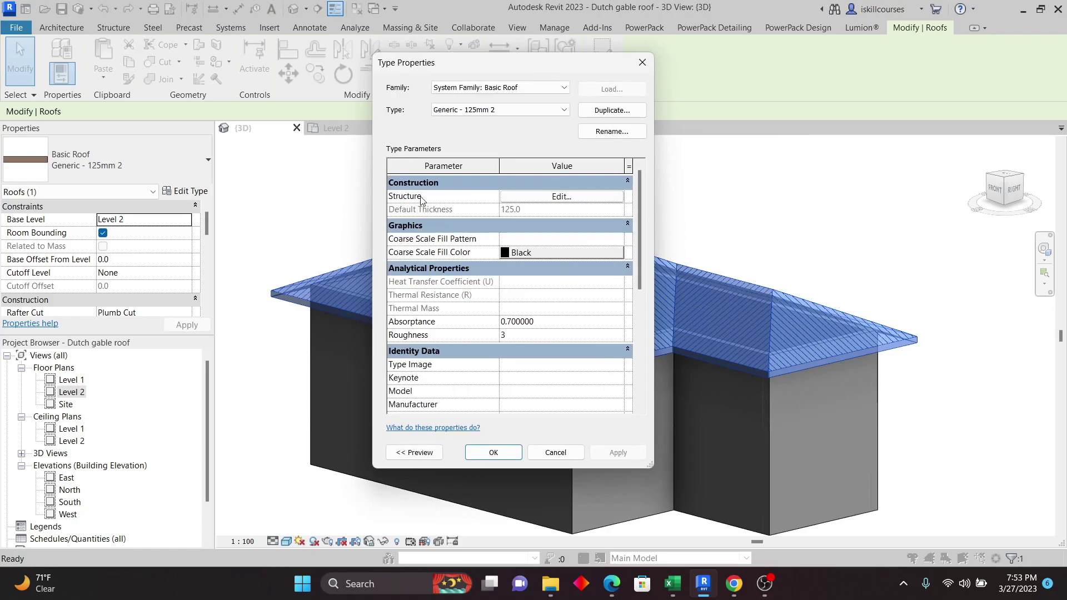
Set the roof's structure layer thickness to 150 mm and confirm both dialogs
left_click(562, 197)
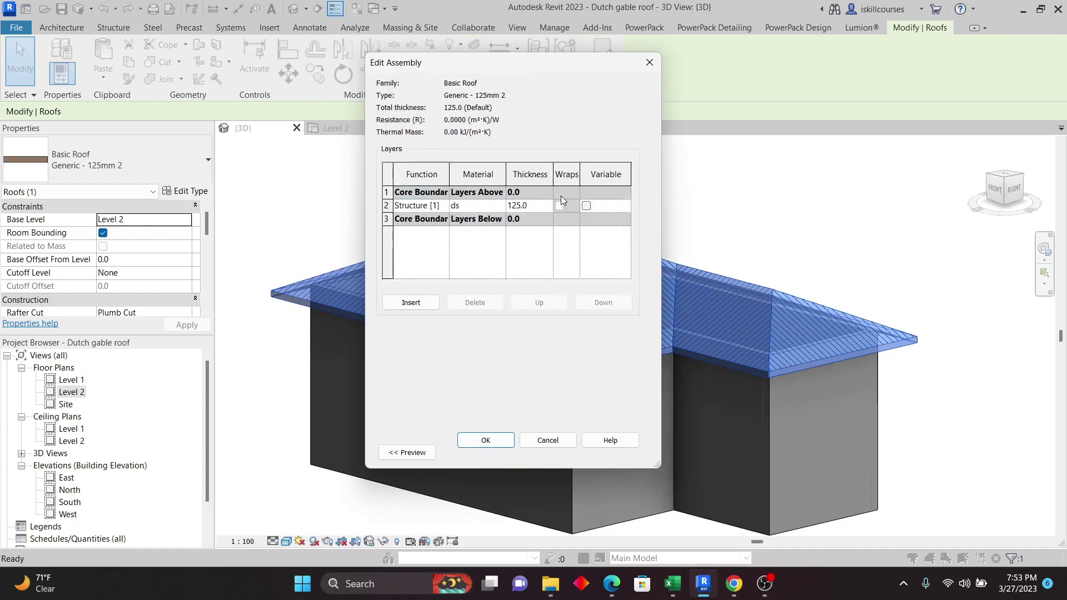
left_click(534, 205)
left_click(487, 440)
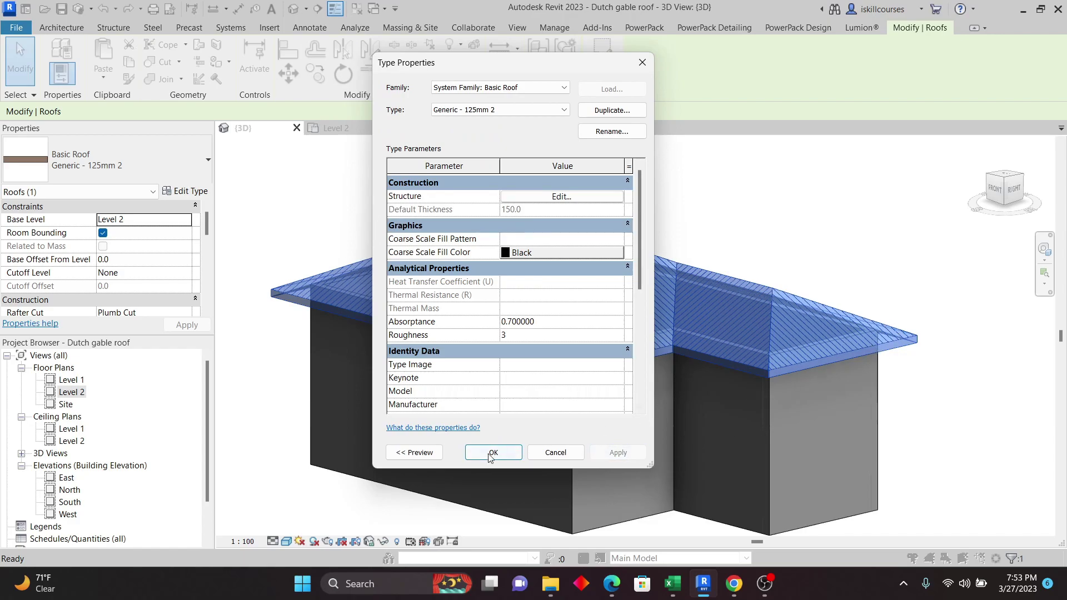
left_click(492, 453)
left_click(704, 257)
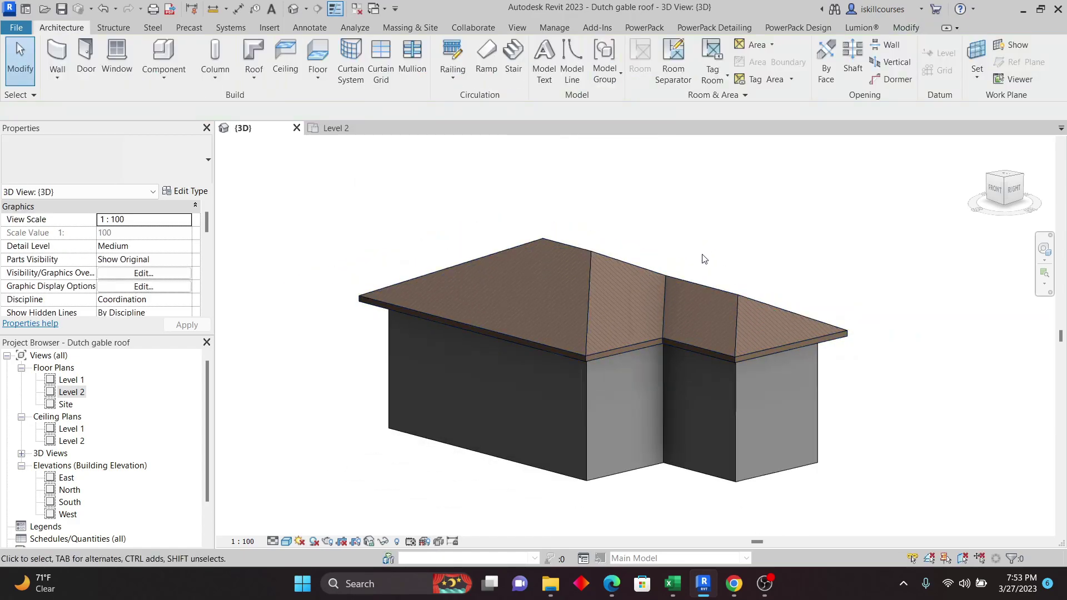
middle_click_drag(704, 257, 861, 267, "shift")
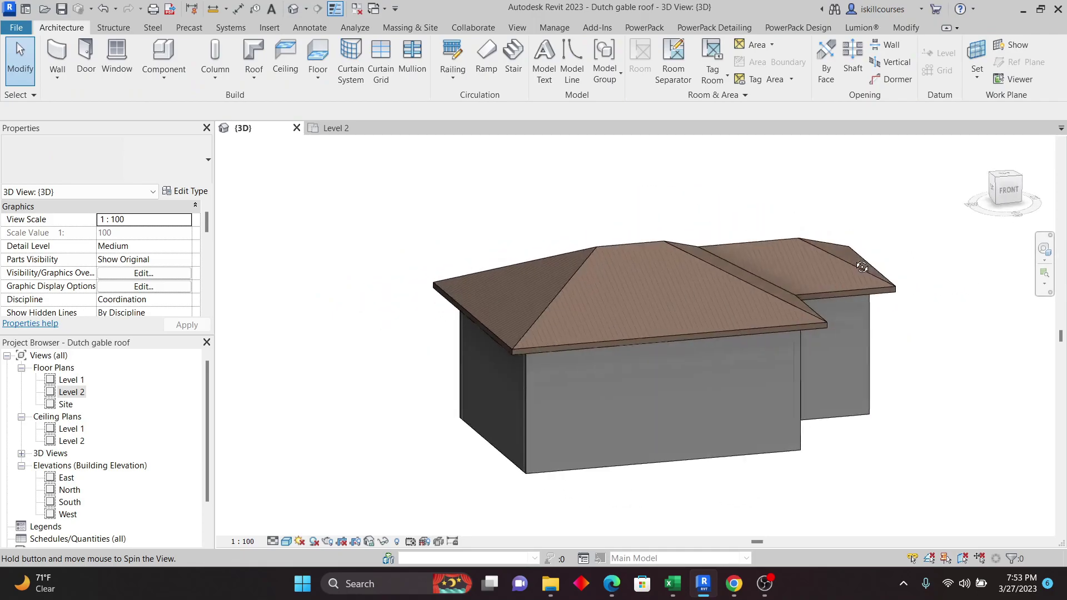
scroll(555, 272, "up", 3)
middle_click_drag(504, 221, 572, 277, "shift")
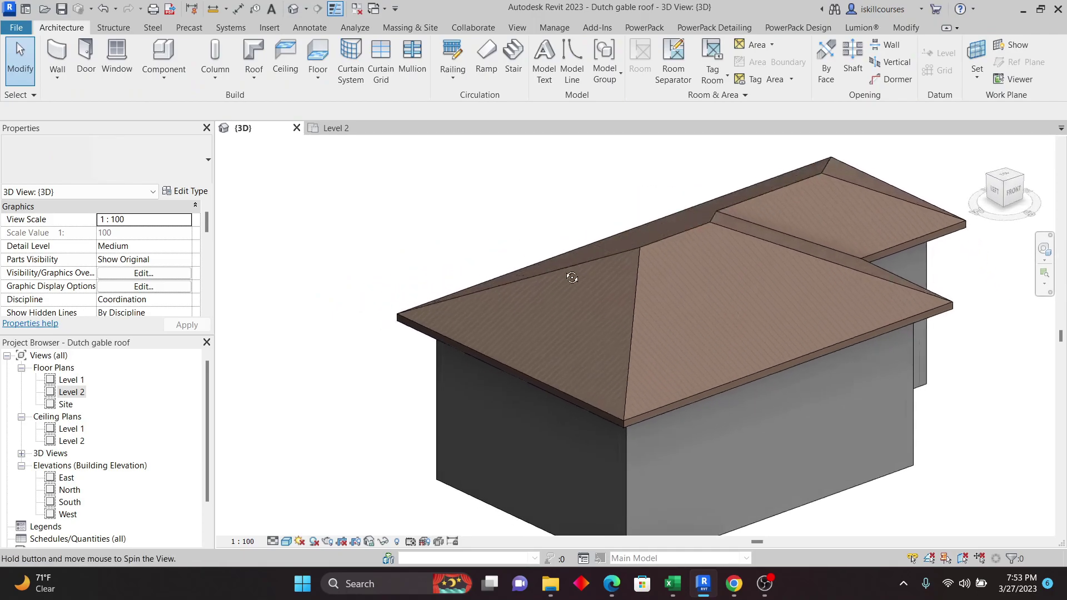
scroll(511, 252, "down", 2)
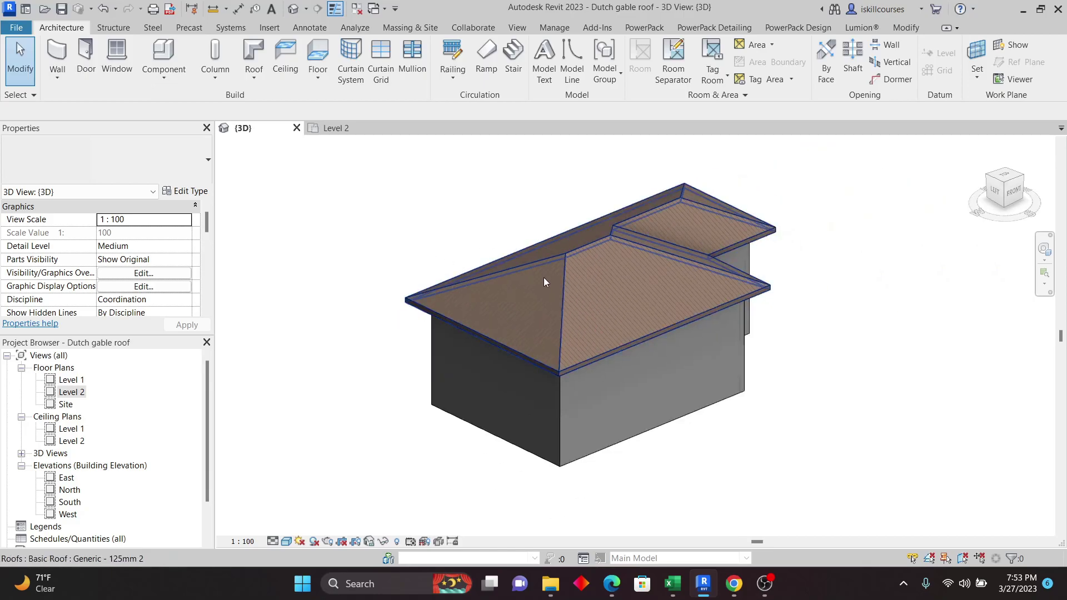
scroll(543, 281, "up", 2)
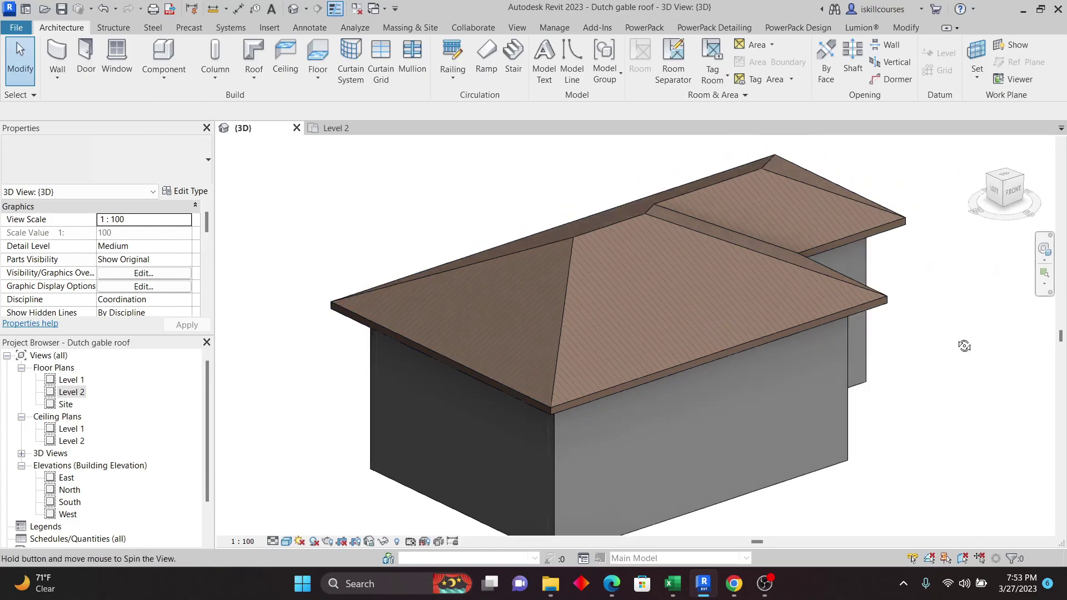
middle_click_drag(964, 345, 965, 307, "shift")
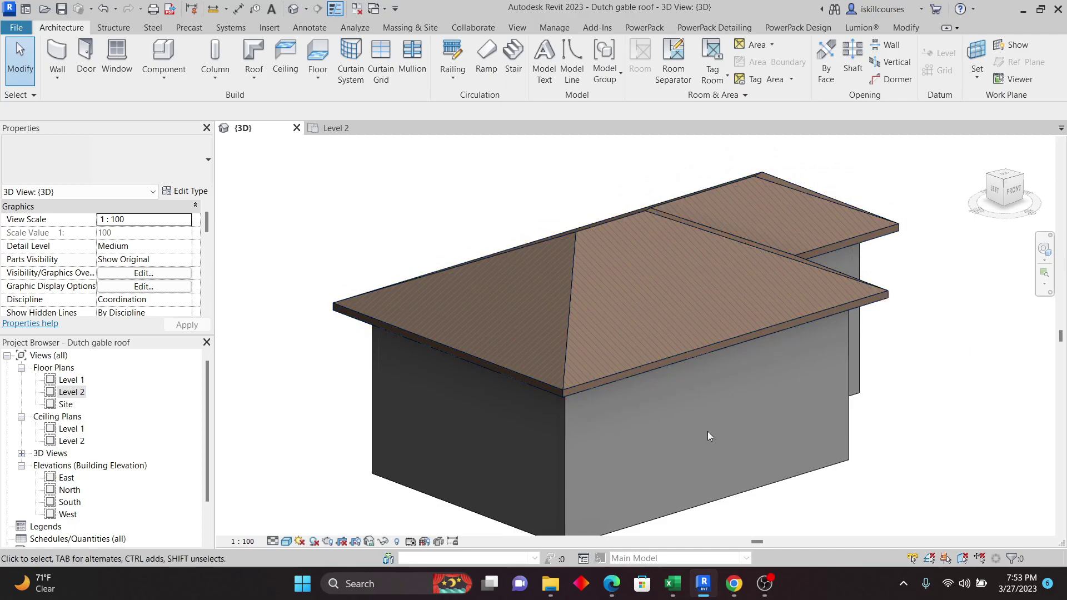
left_click(589, 239)
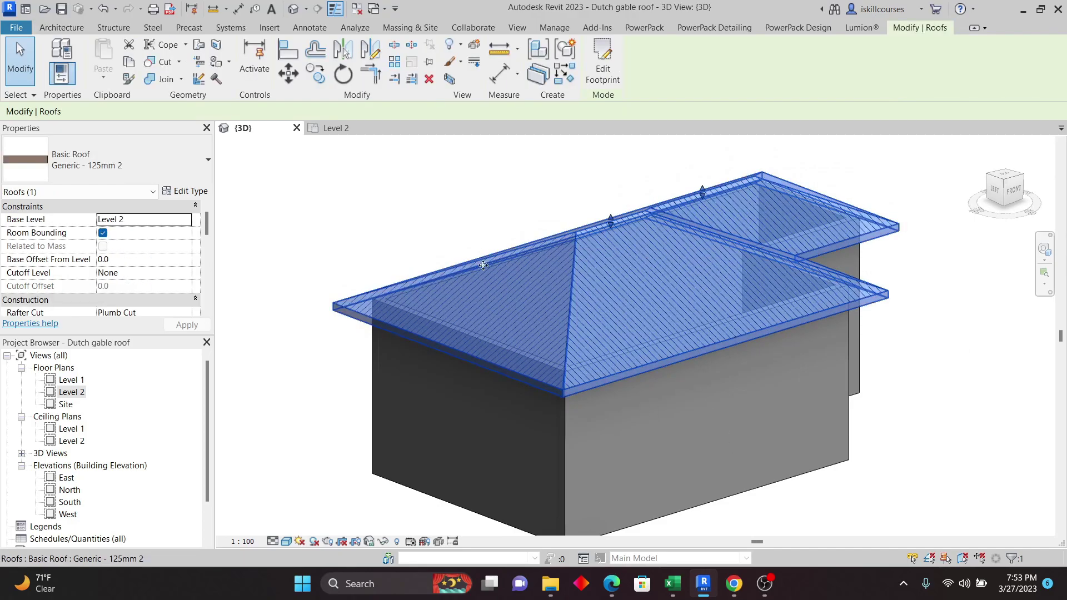
Reopen the footprint sketch in top view and draw a 45° line from the top-left corner
left_click(602, 61)
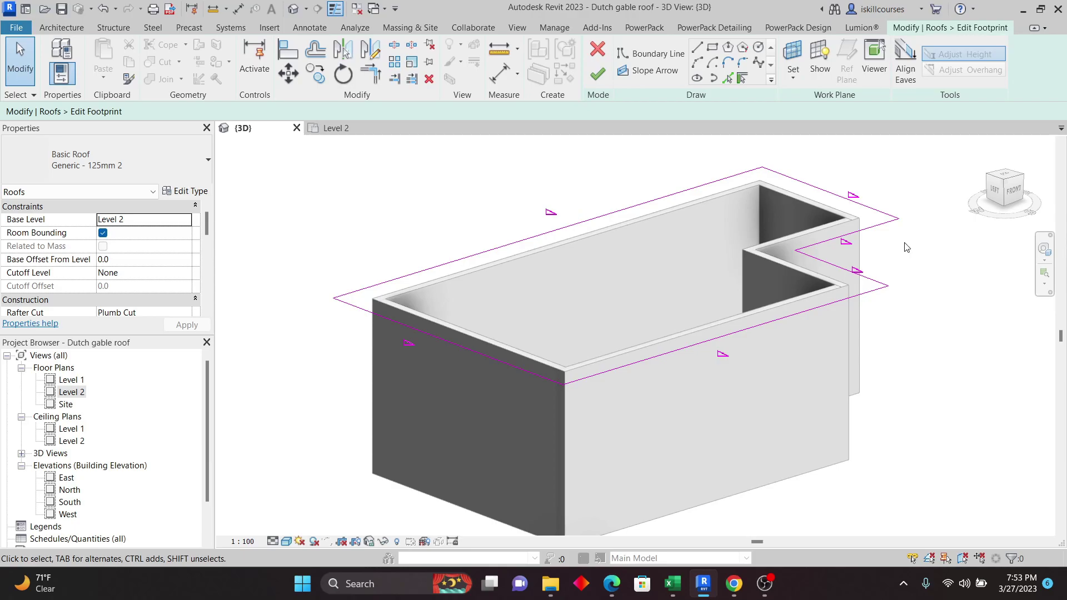
left_click(1007, 179)
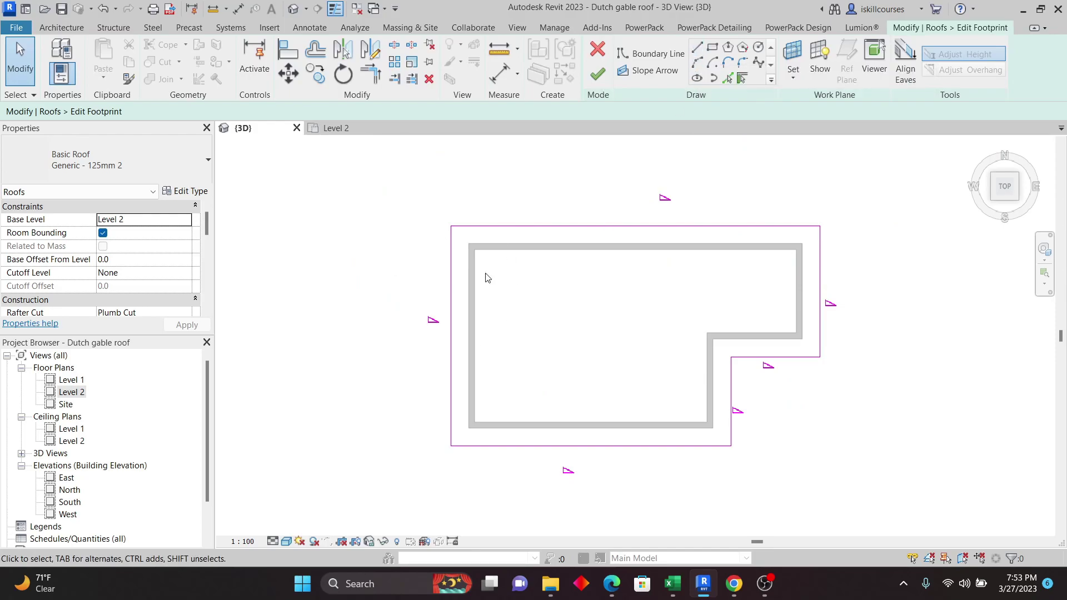
left_click(696, 47)
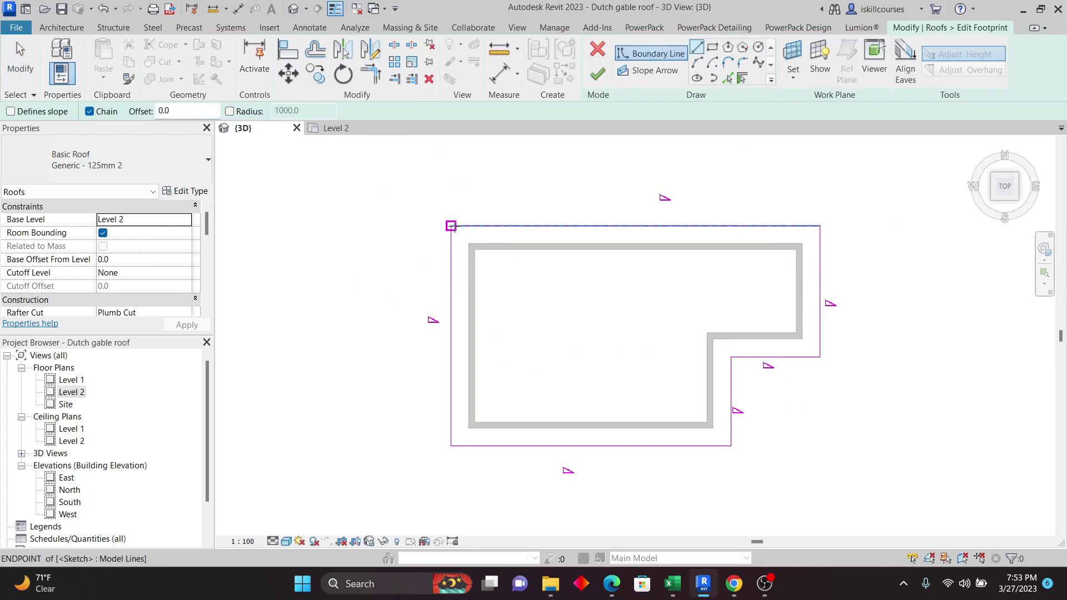
left_click(450, 226)
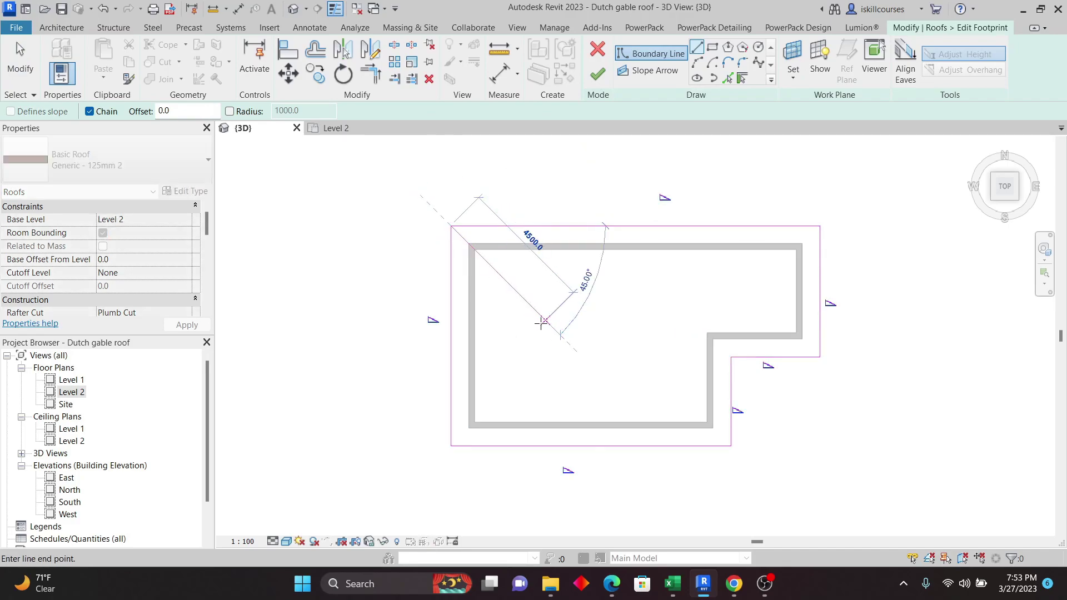
left_click(582, 356)
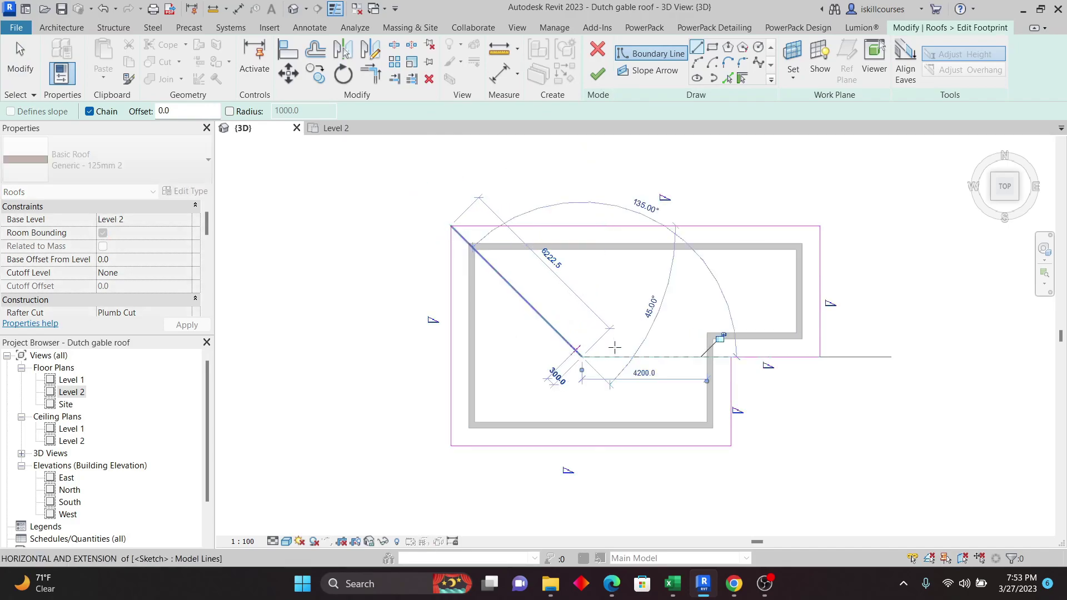
right_click(546, 182)
left_click(557, 189)
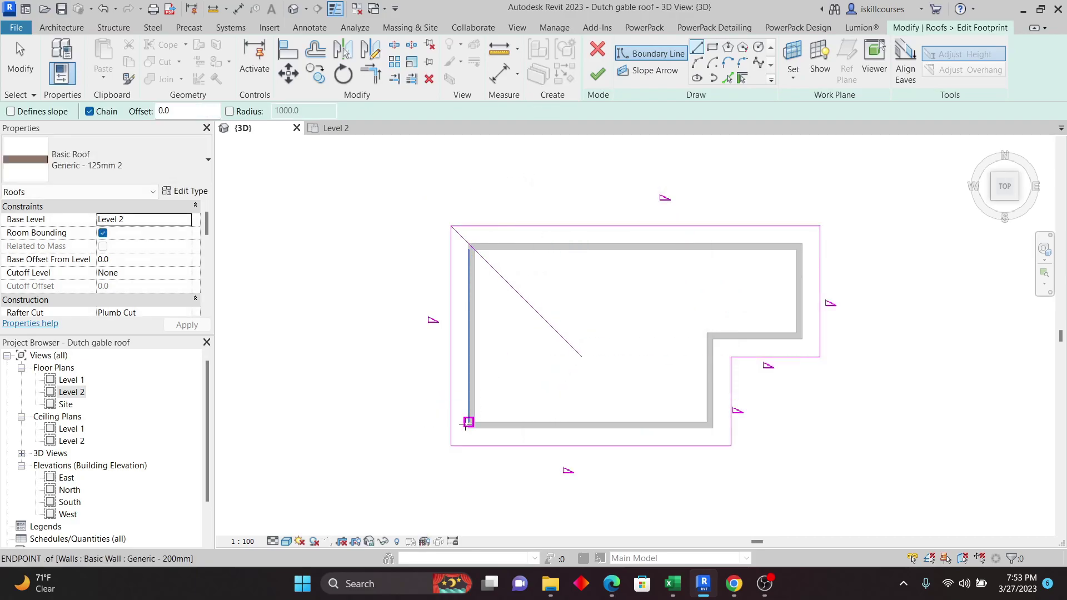
Draw a 45° line from the bottom-left corner and a vertical line joining both diagonals
left_click(451, 446)
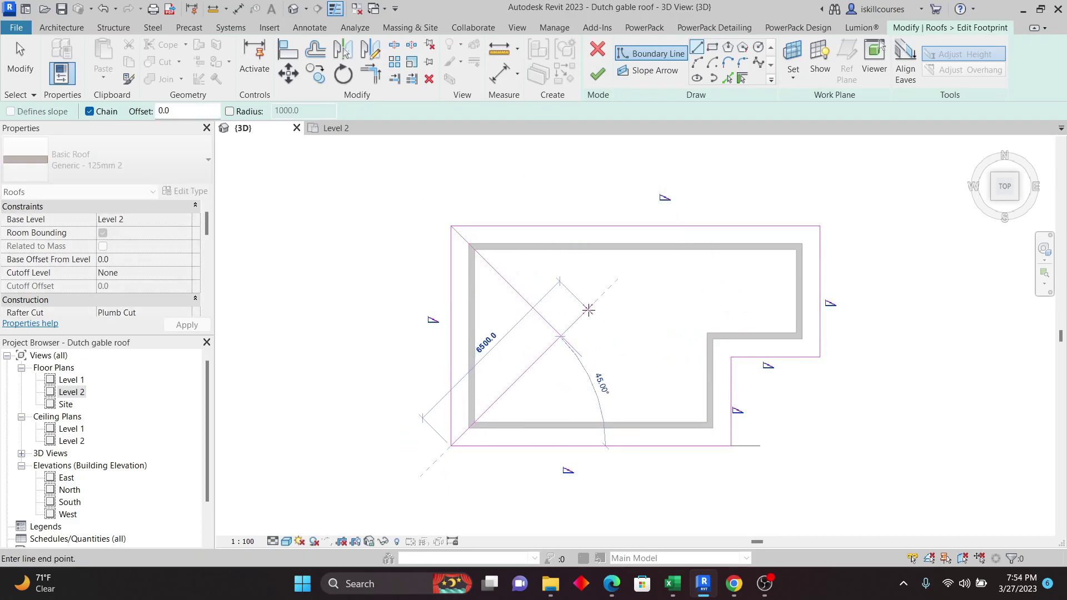
right_click(671, 268)
left_click(686, 279)
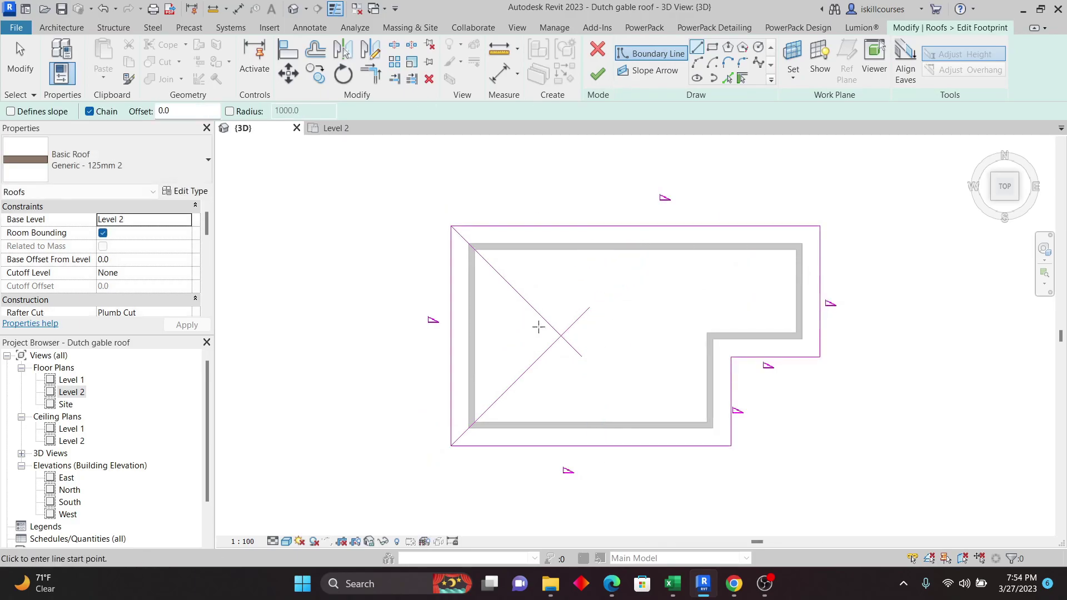
left_click(698, 48)
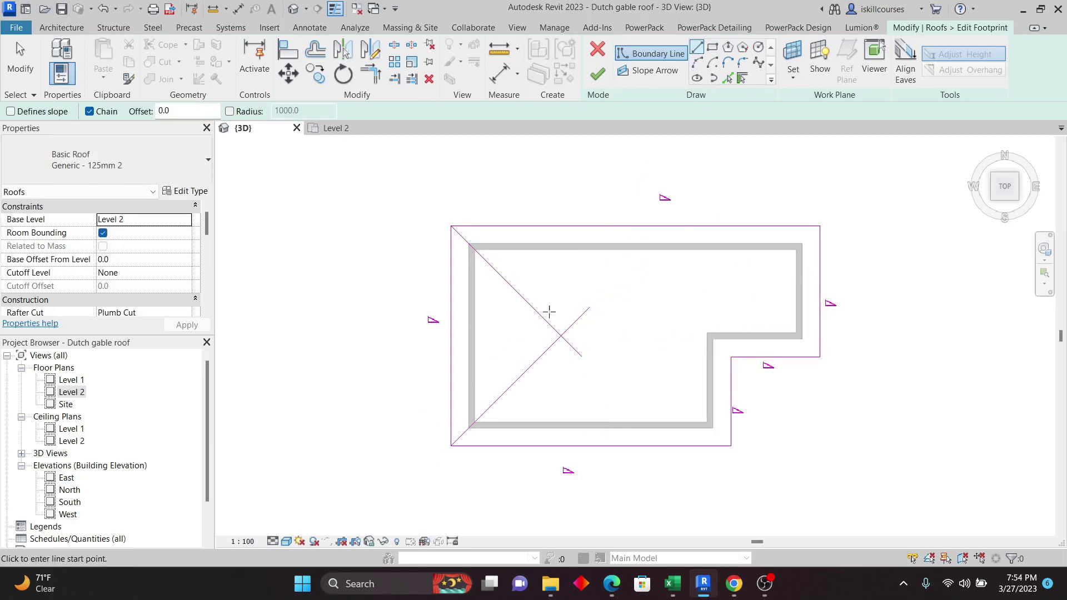
left_click(520, 296)
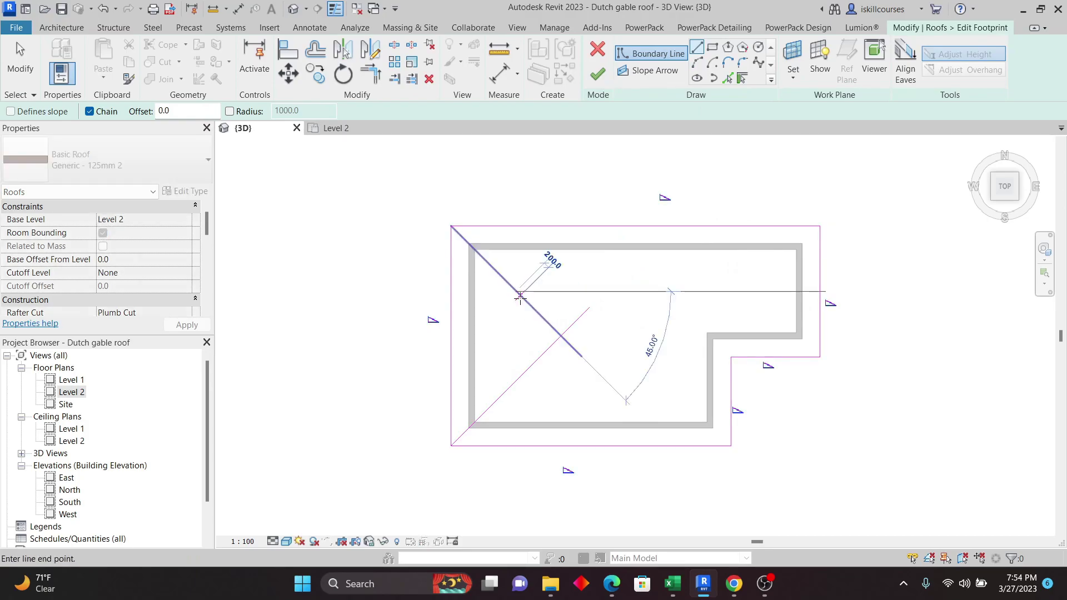
left_click(516, 379)
key("Escape")
key("Escape")
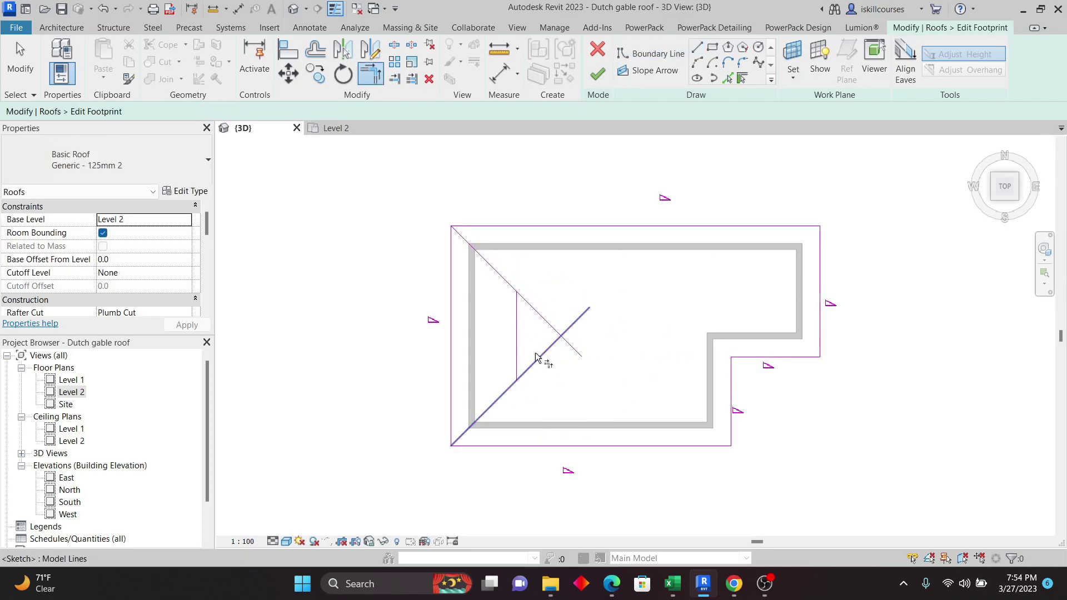
Trim the upper and lower diagonals into corners with the vertical line
left_click(518, 311)
left_click(499, 273)
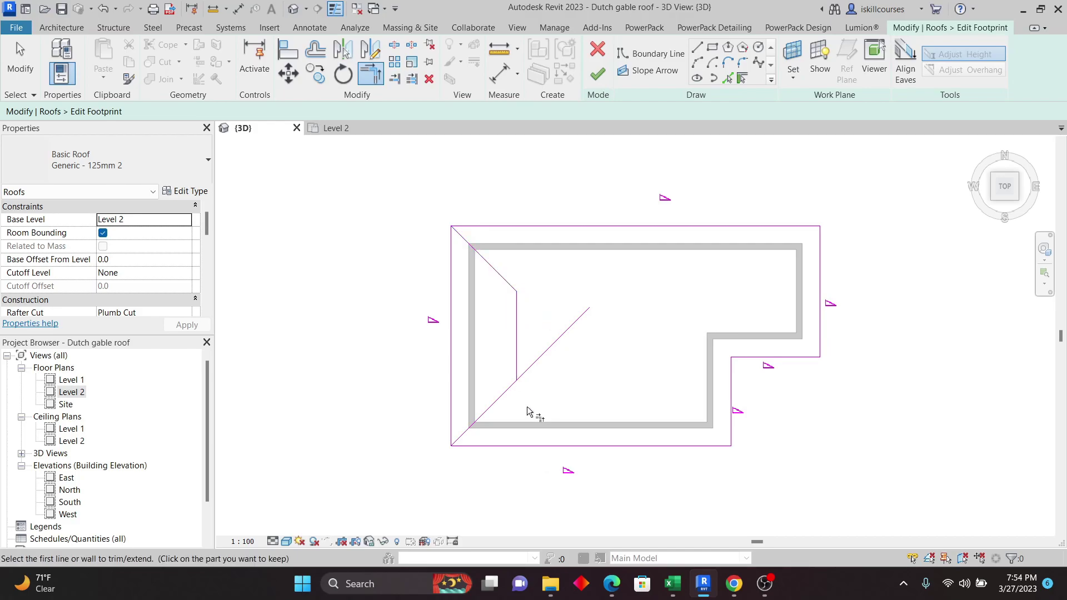
left_click(508, 396)
left_click(517, 357)
right_click(345, 210)
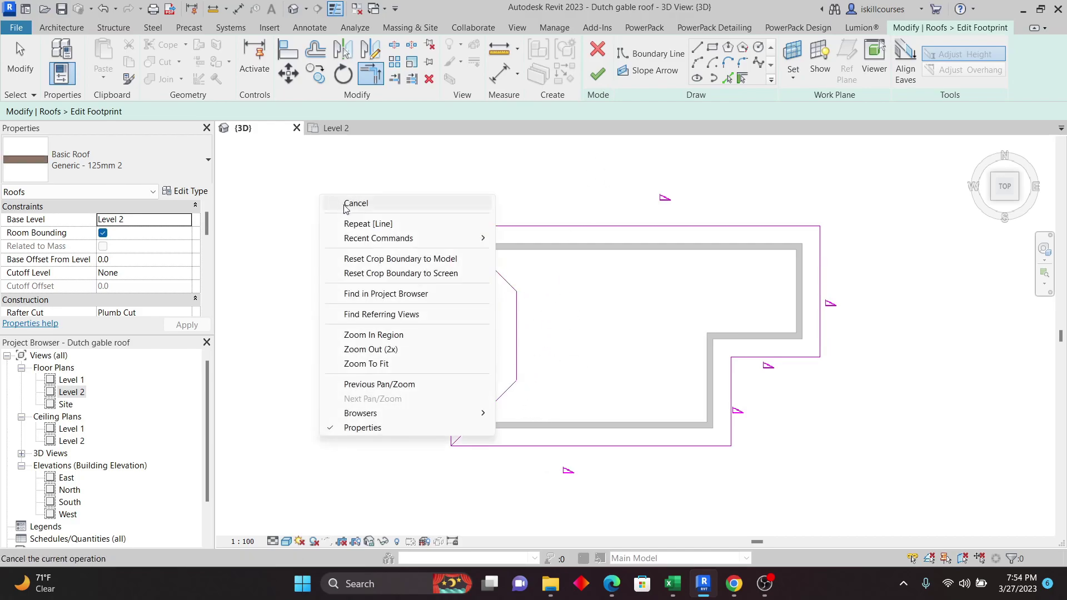
left_click(356, 204)
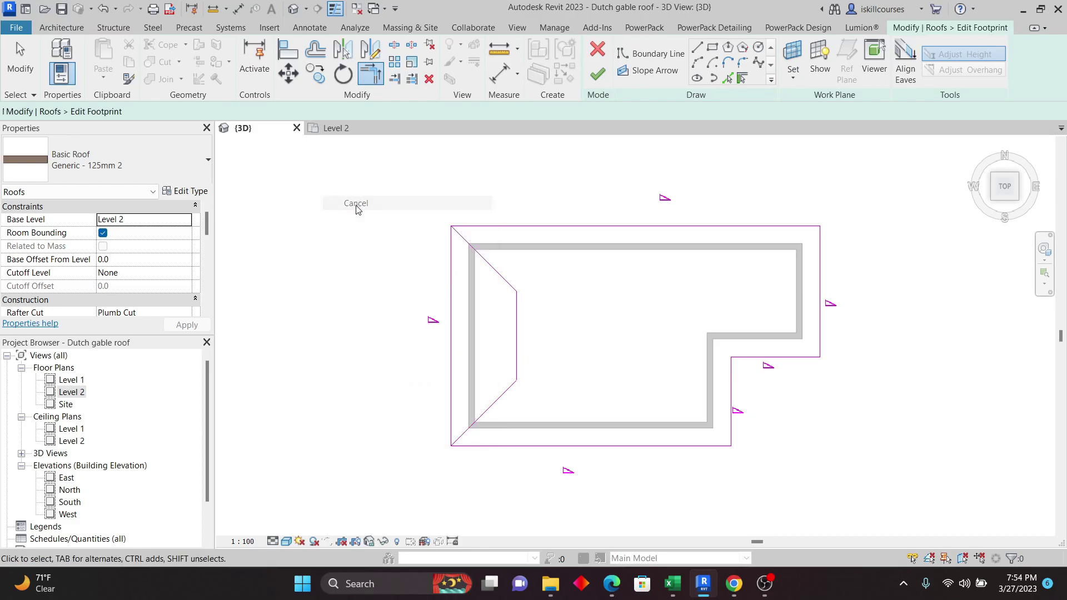
Delete the original west edge, review the new lines' slope settings, and finish the footprint sketch
left_click(451, 290)
left_click(429, 80)
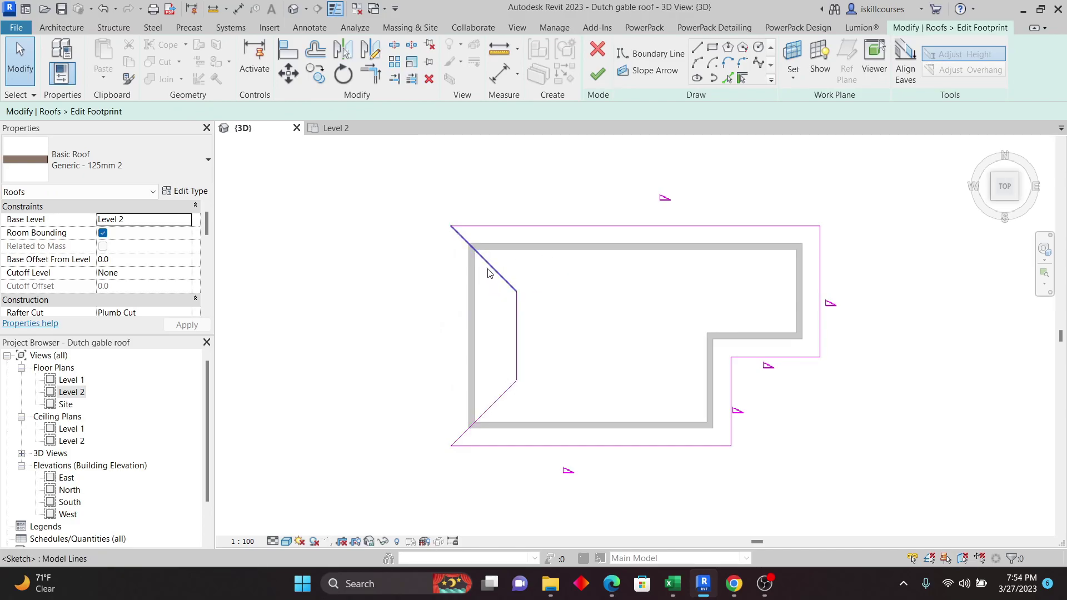
left_click(489, 266)
left_click(516, 331)
left_click(493, 404)
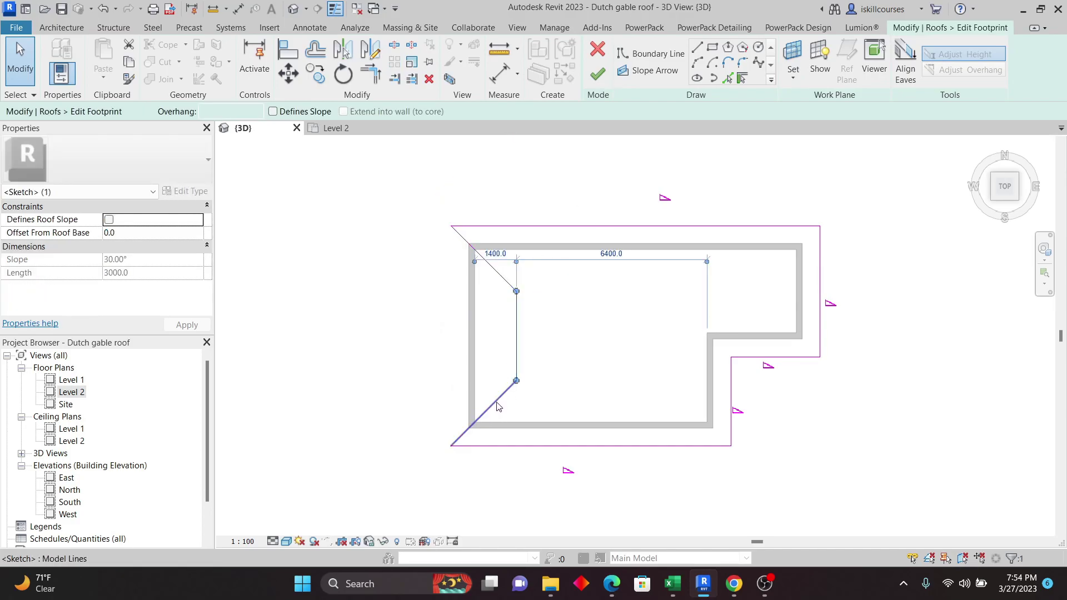
left_click(387, 305)
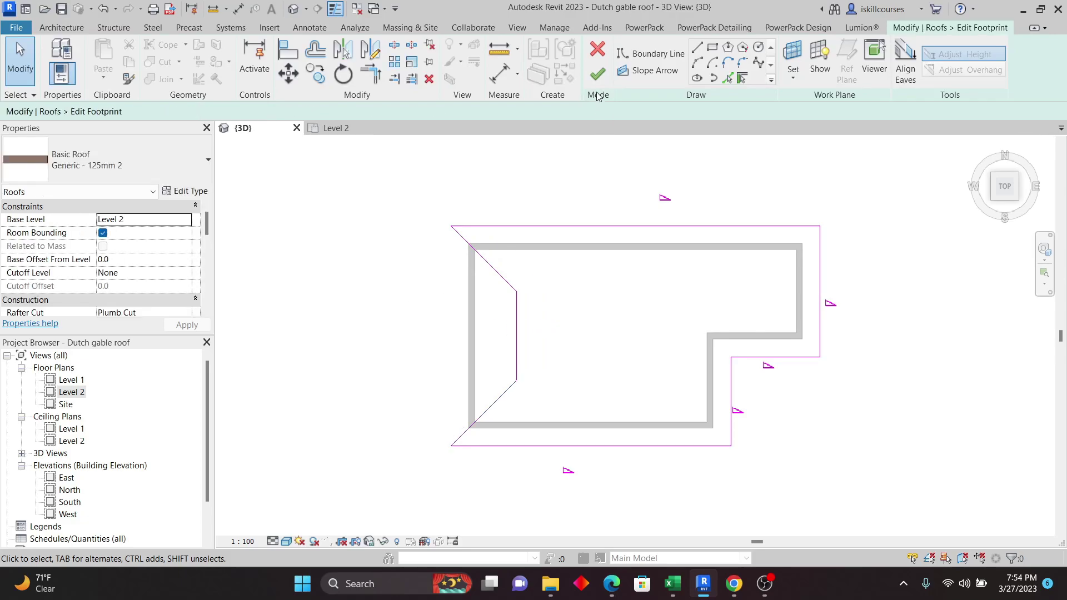
left_click(597, 74)
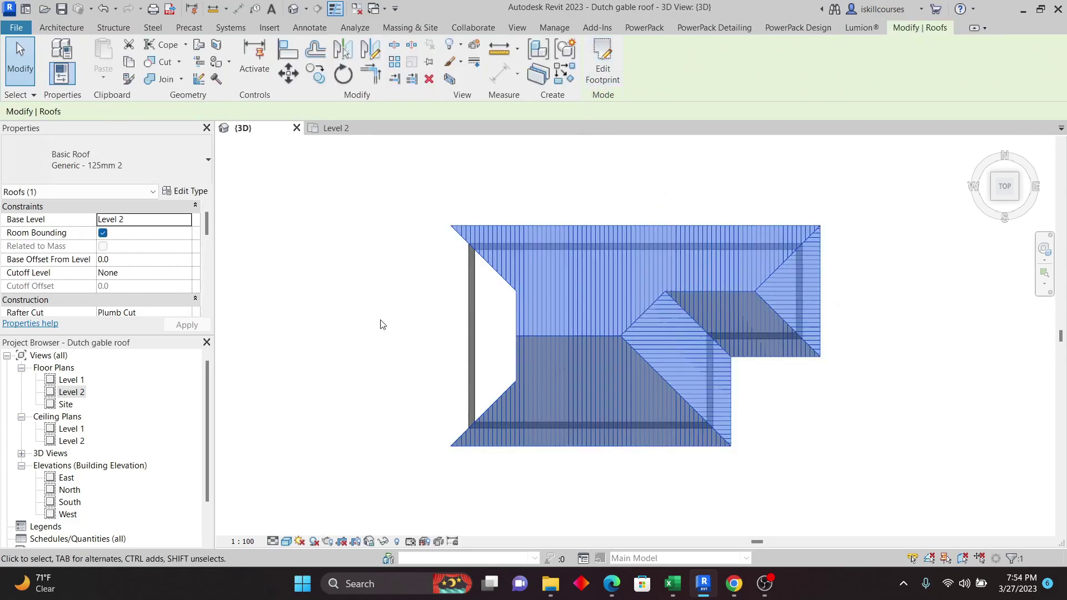
Orbit around the finished roof to inspect its open west gable end, then view it from the top
middle_click_drag(788, 432, 861, 133, "shift")
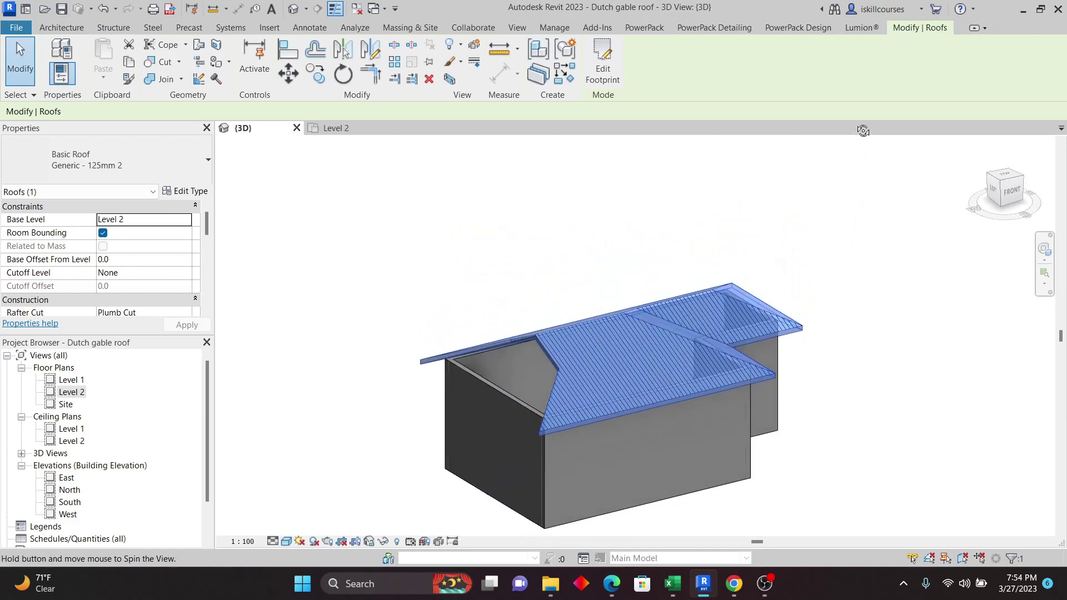
left_click(620, 228)
middle_click_drag(621, 228, 593, 231, "shift")
scroll(444, 309, "up", 2)
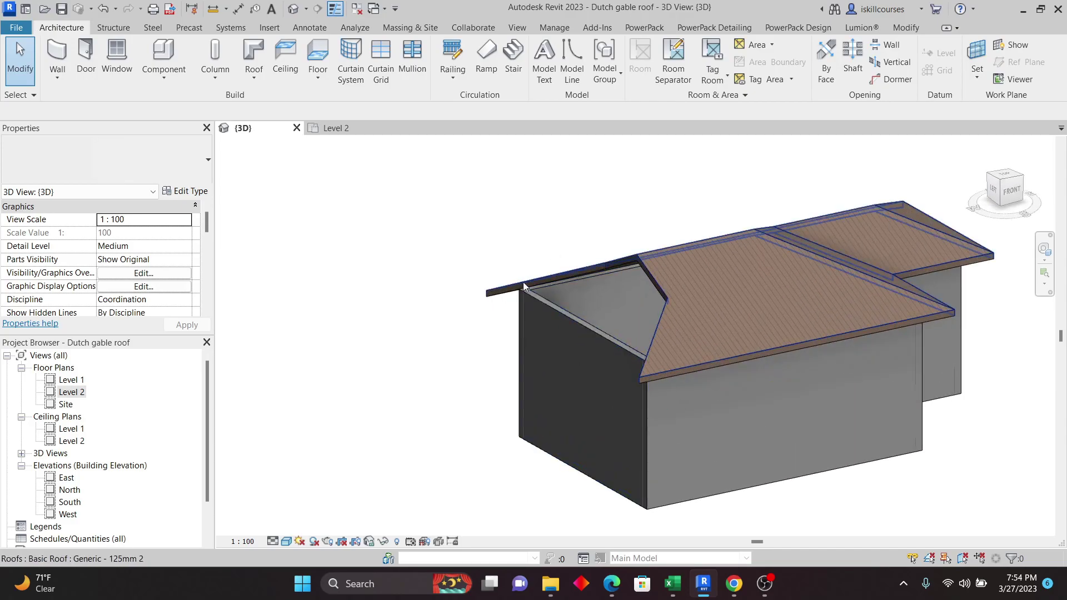
middle_click_drag(603, 335, 659, 380, "shift")
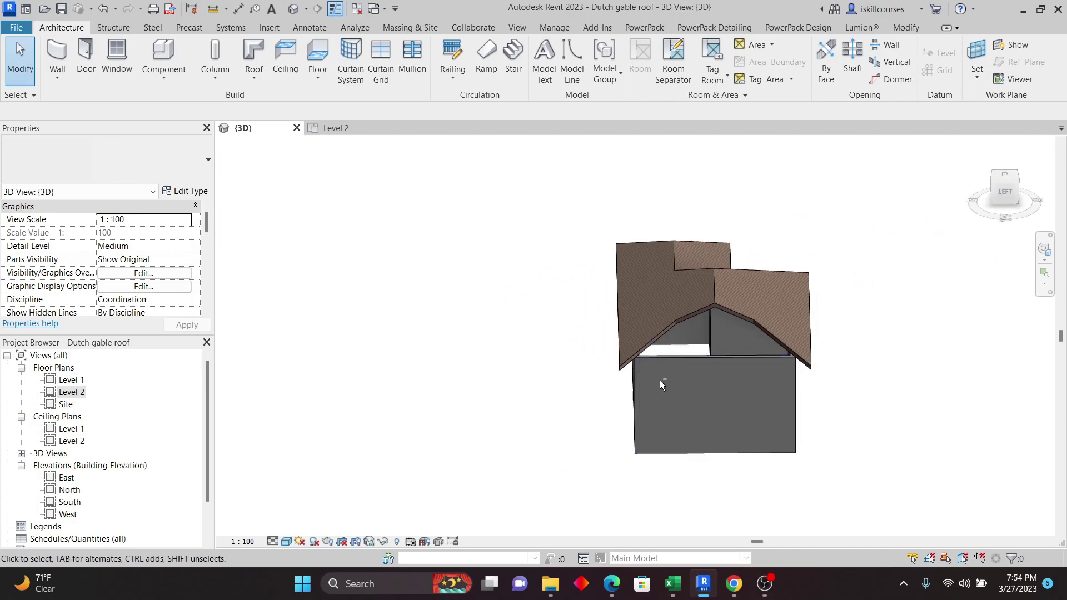
middle_click_drag(738, 335, 676, 332, "shift")
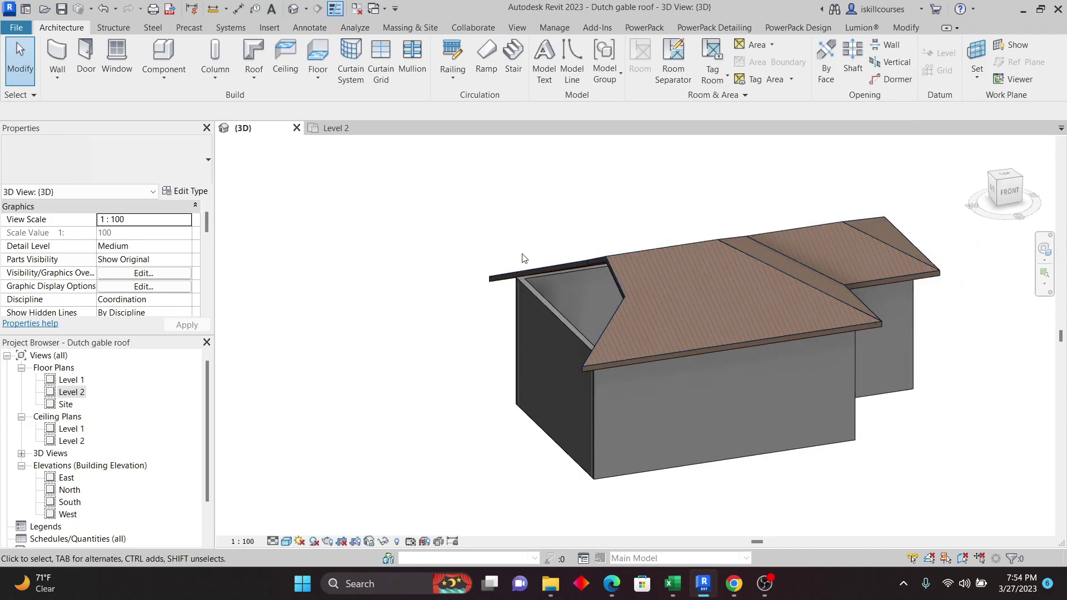
middle_click_drag(522, 257, 638, 300, "shift")
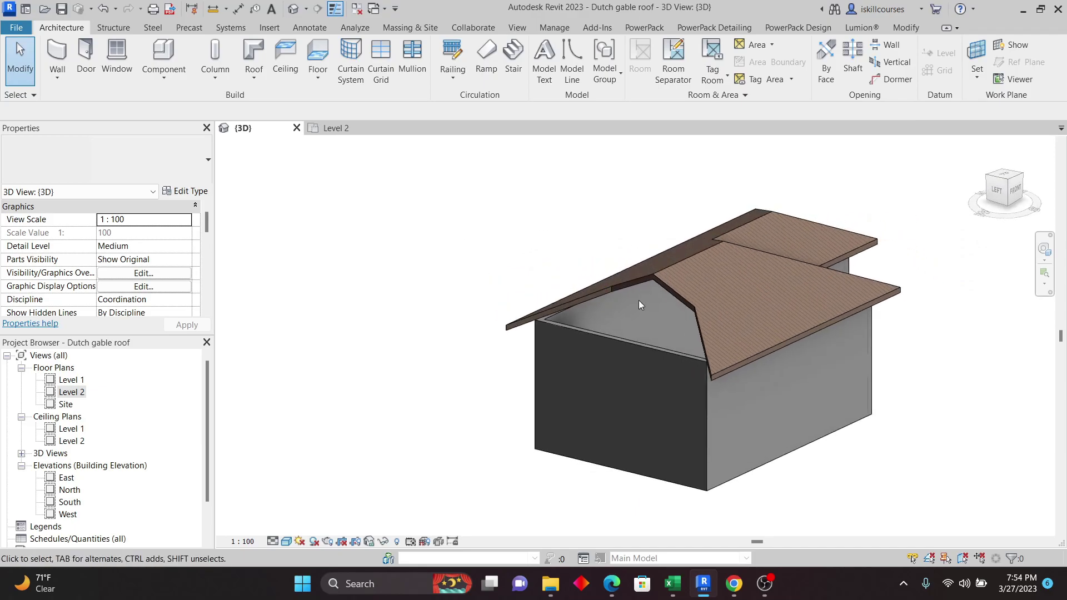
left_click(1006, 178)
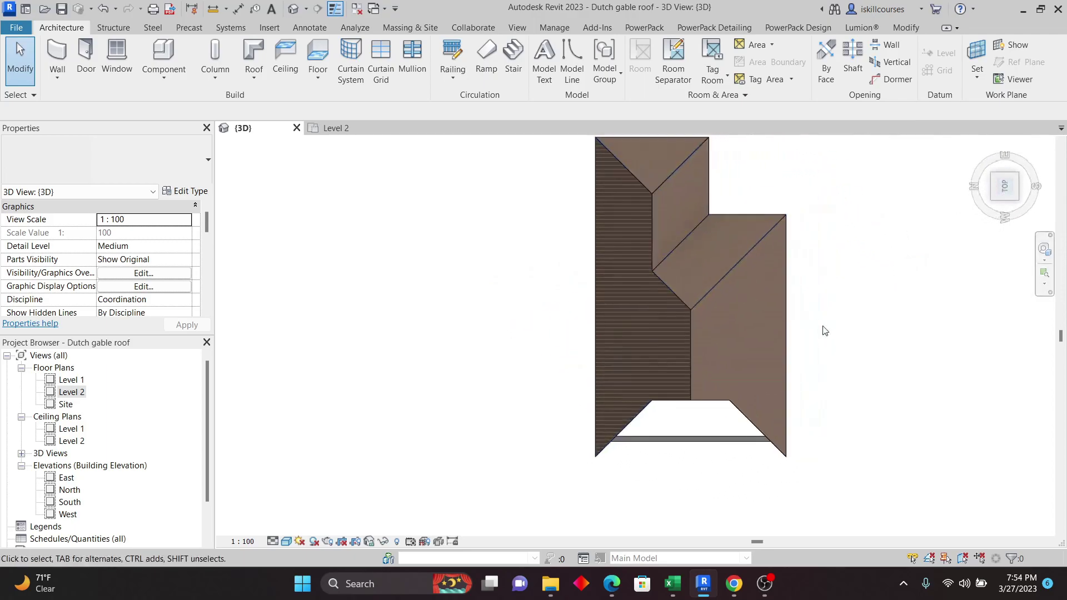
scroll(547, 384, "up", 3)
scroll(547, 383, "down", 1)
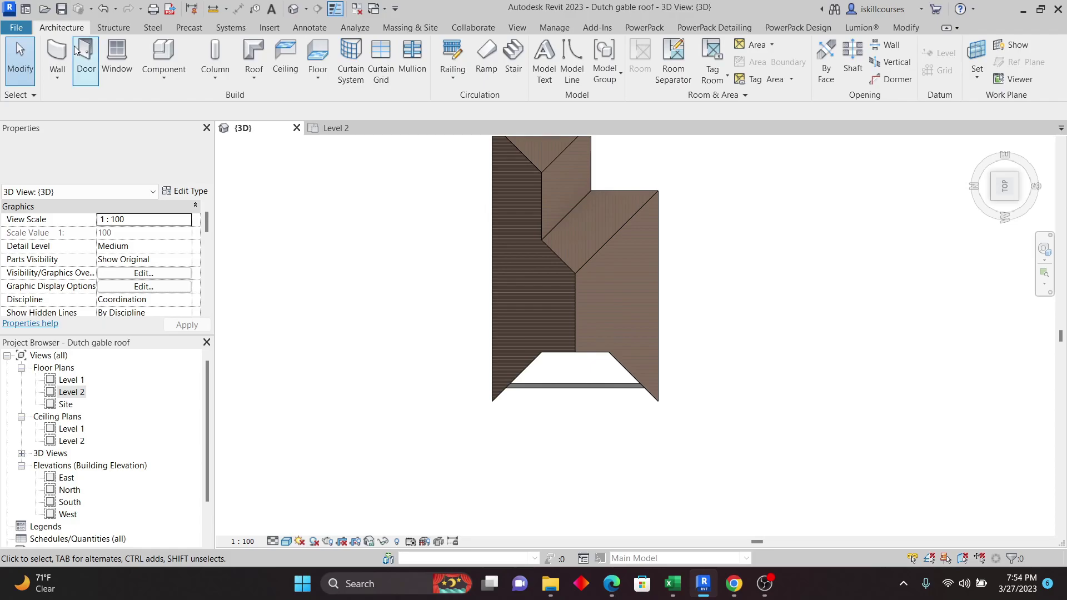
Attempt Roof by Footprint, dismiss the Cannot Use Work Plane warning, and bring up the Work Plane Set options
left_click(253, 78)
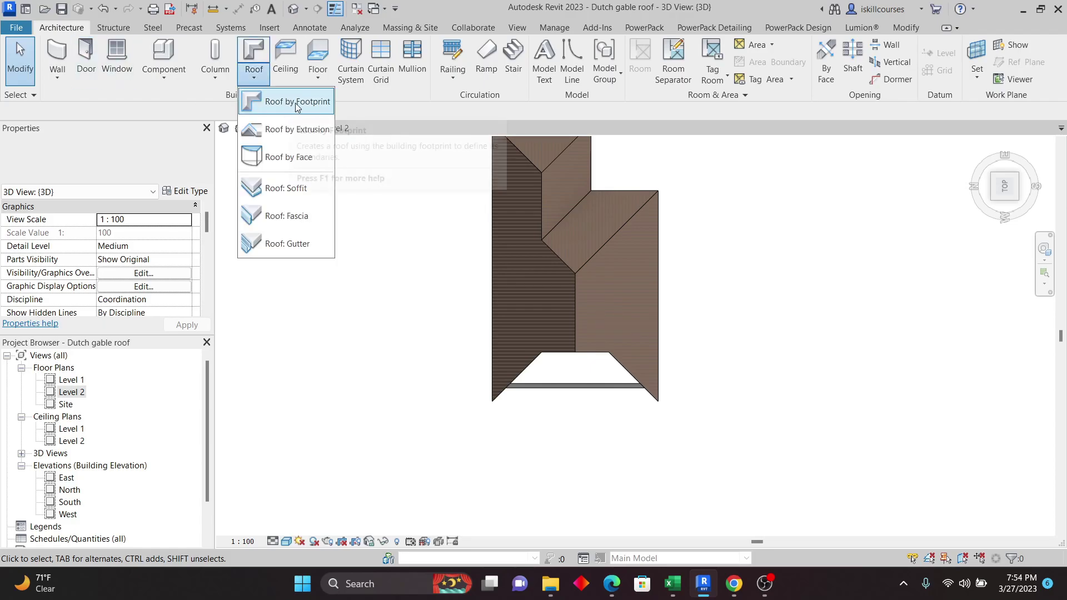
left_click(286, 166)
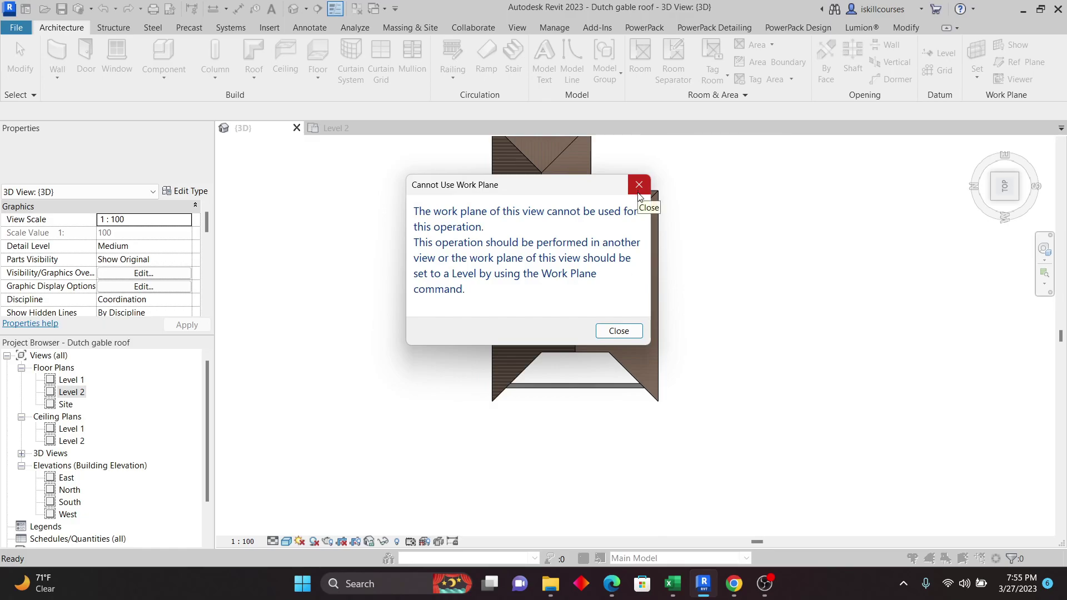
left_click(638, 189)
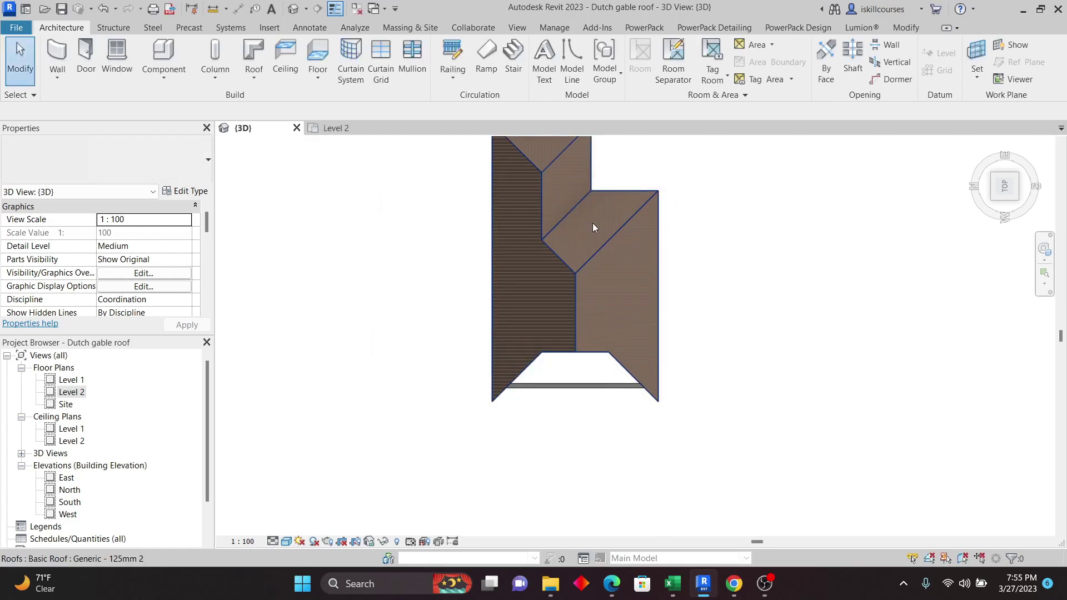
scroll(765, 337, "down", 2)
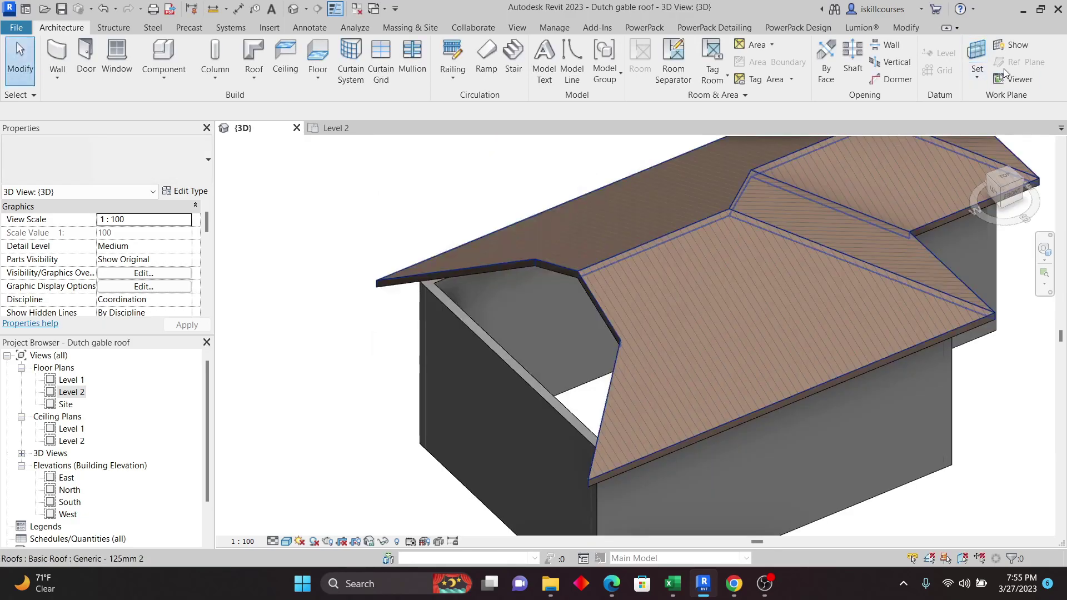
left_click(981, 78)
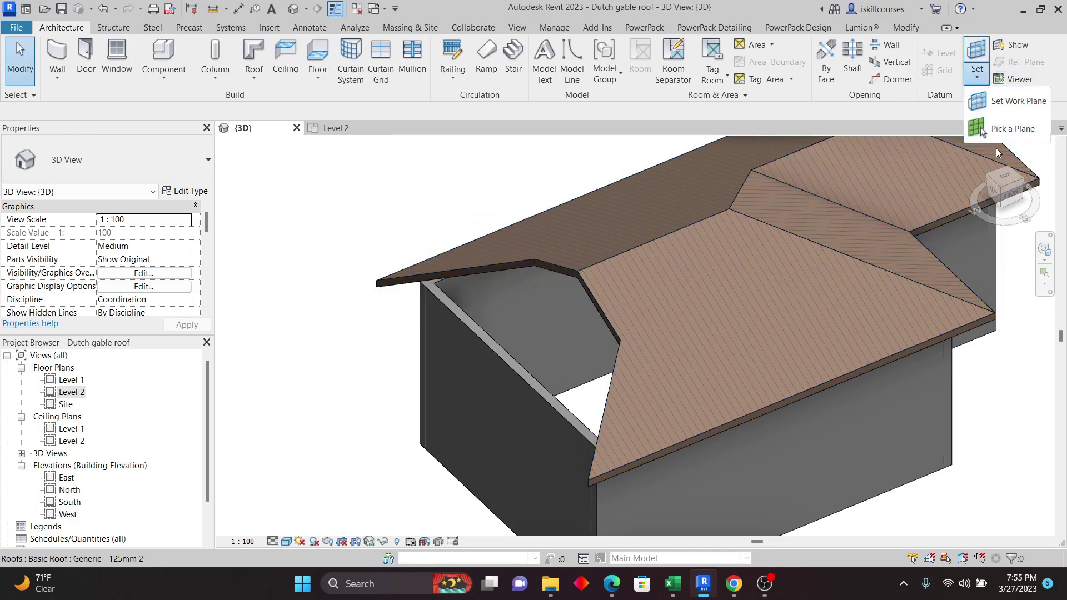
Choose Level : Level 2 as the 3D view's work plane and confirm
left_click(1006, 107)
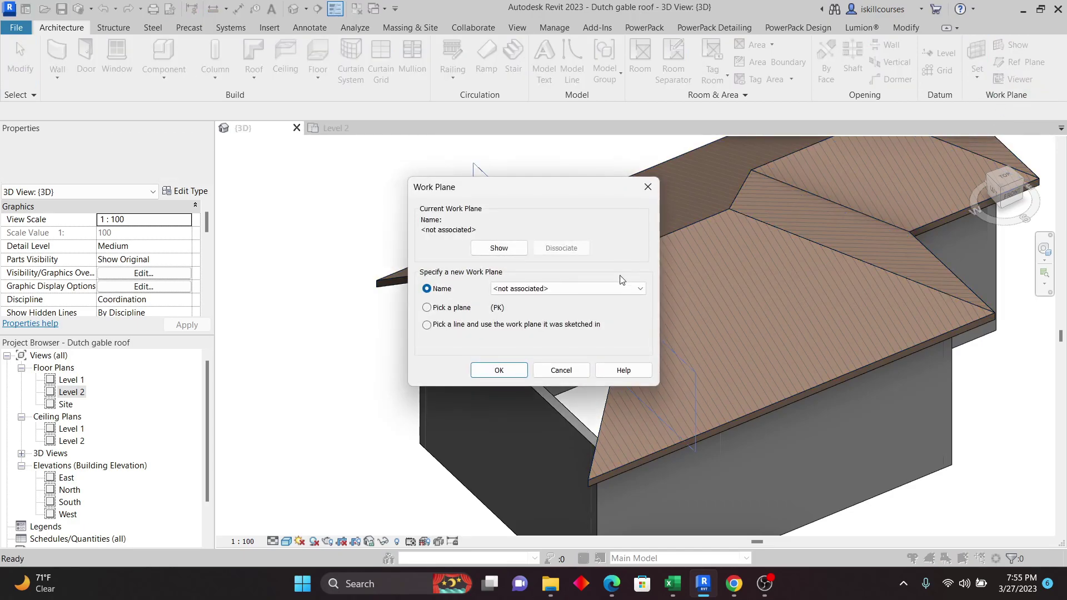
left_click(622, 288)
left_click(536, 319)
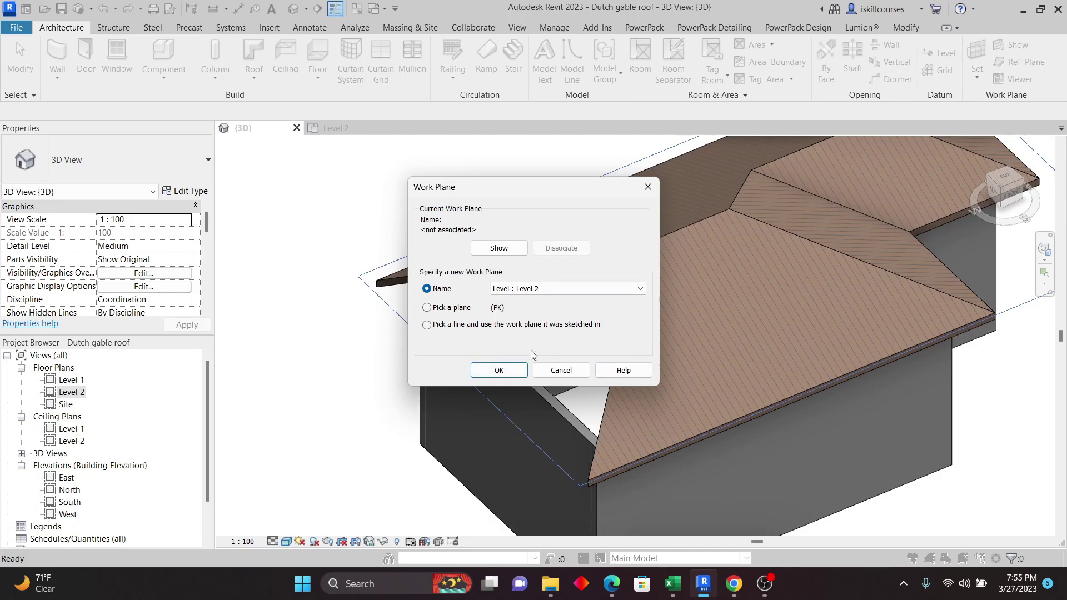
left_click(499, 371)
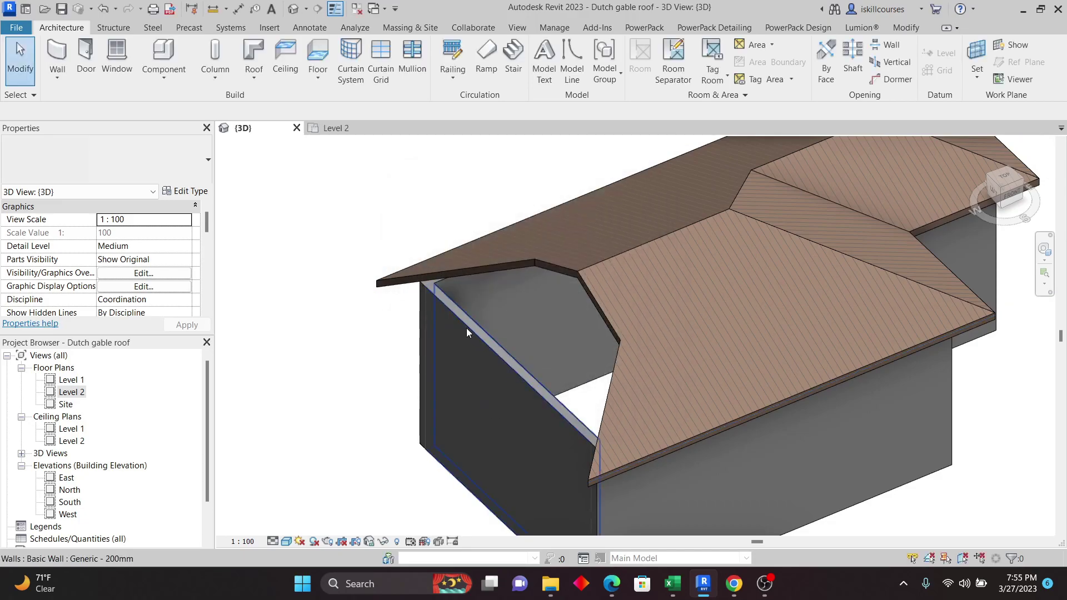
scroll(465, 328, "down", 3)
scroll(463, 311, "up", 3)
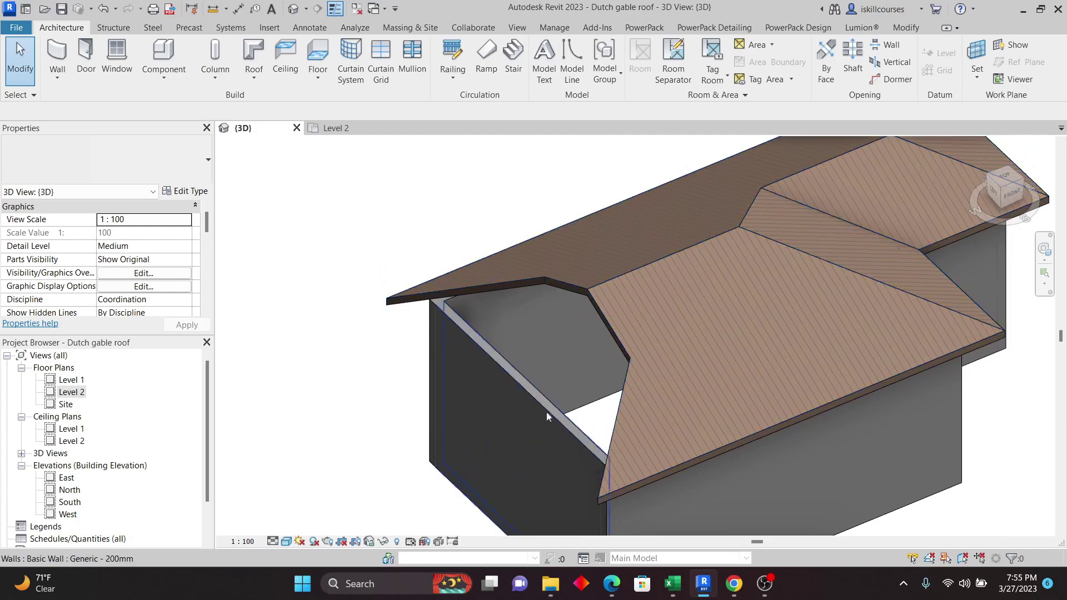
Check the roof profile in the South elevation, then return to the {3D} view and orbit closer to the roofs
scroll(452, 311, "down", 2)
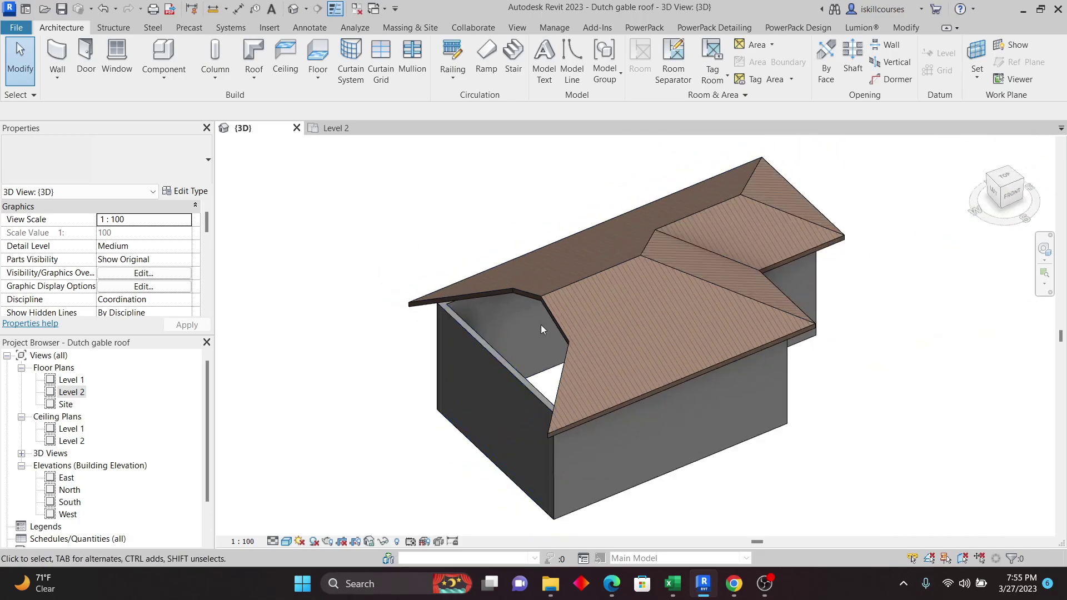
middle_click_drag(789, 422, 492, 316, "shift")
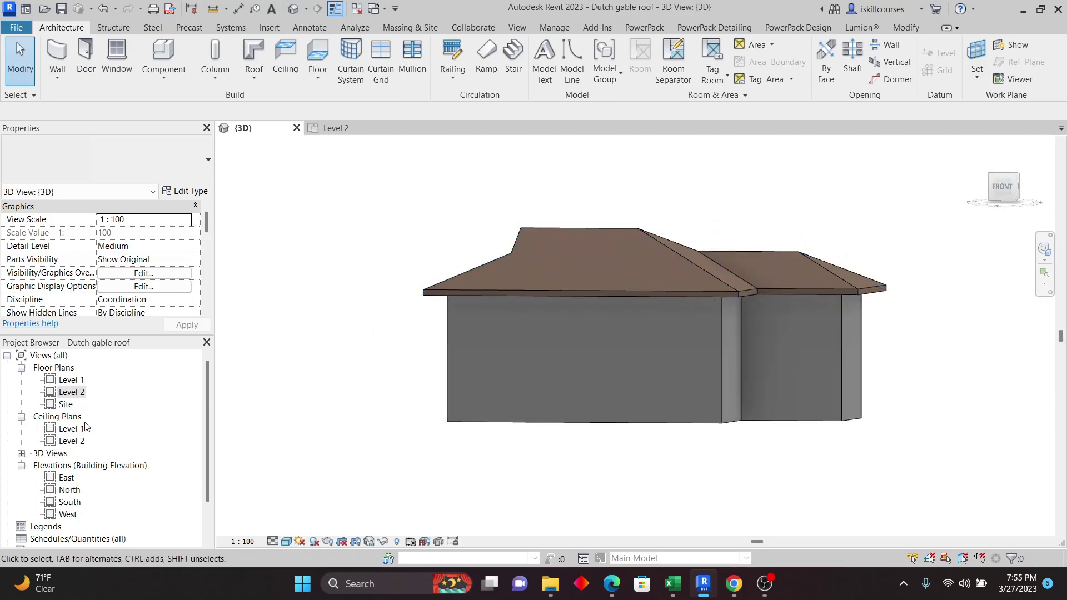
double_click(72, 503)
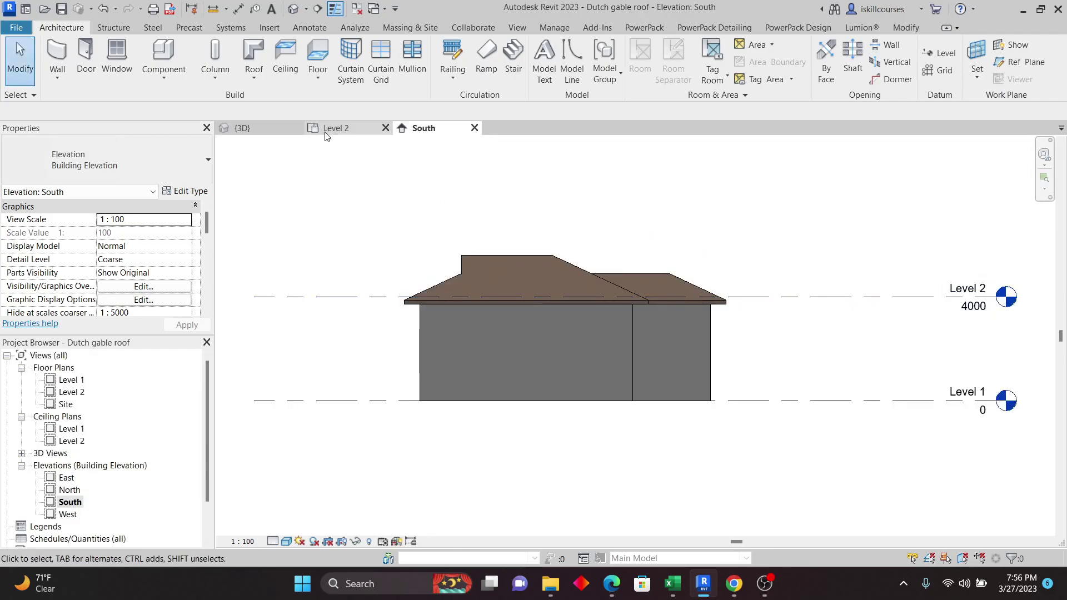
left_click(240, 128)
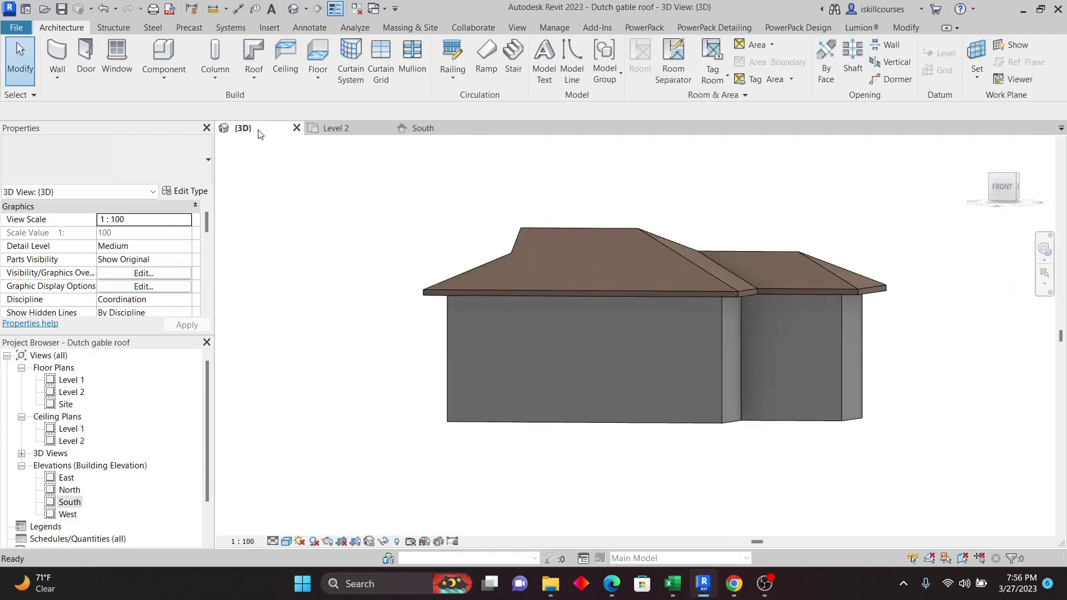
middle_click_drag(643, 276, 528, 239, "shift")
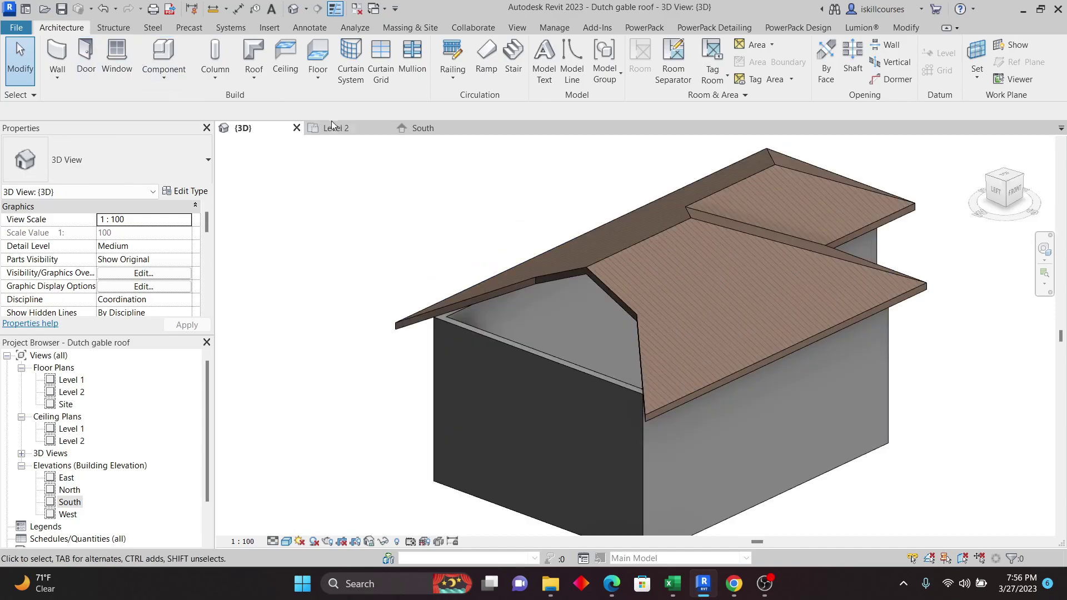
left_click(254, 78)
Start a Roof by Footprint using the Generic - 125mm 2 roof type
left_click(278, 158)
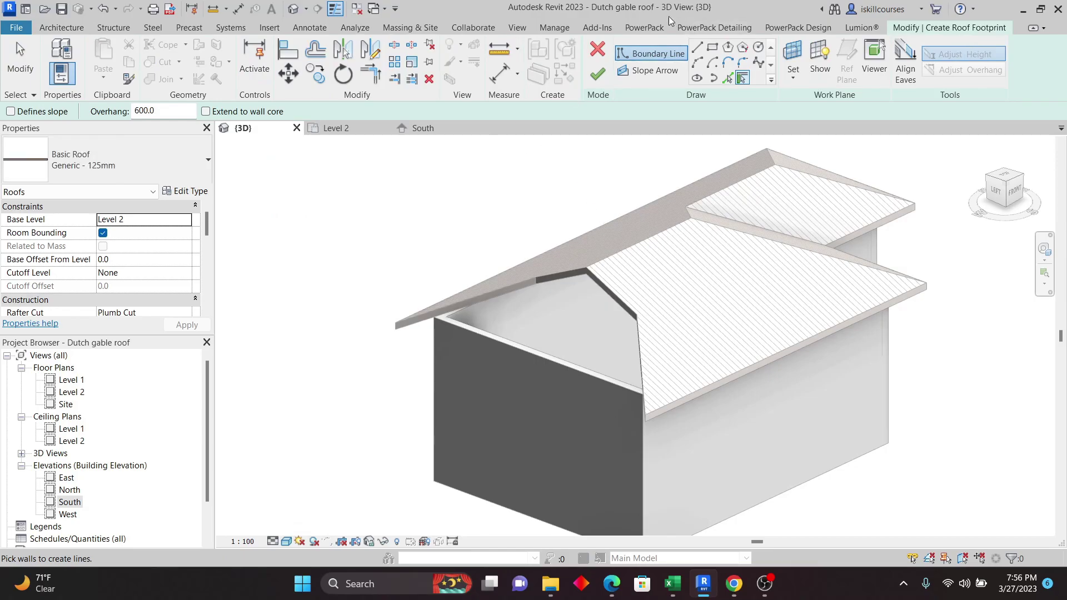
left_click(190, 163)
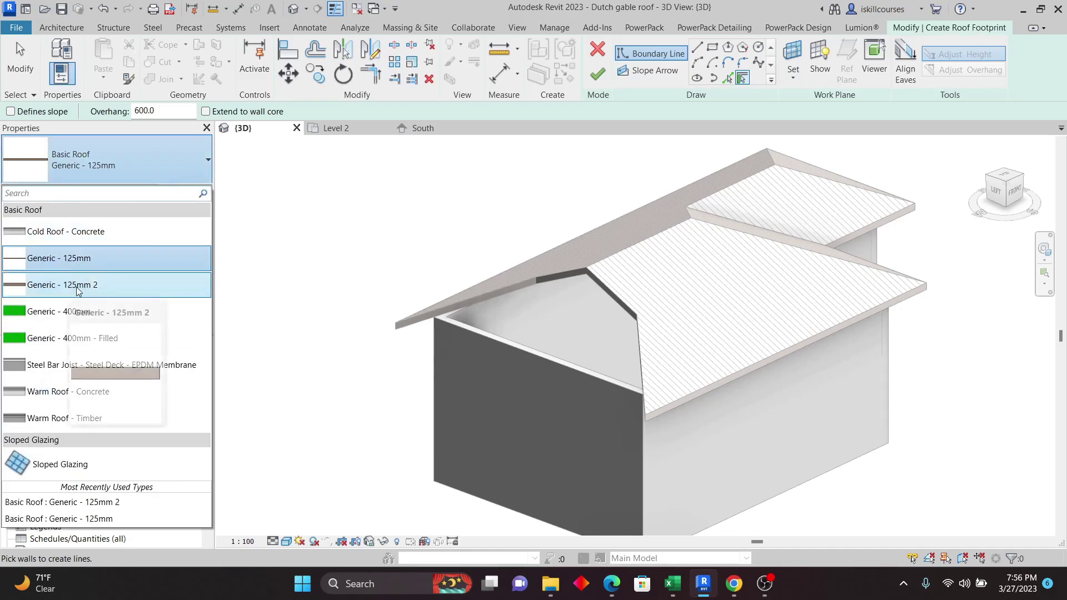
key("Escape")
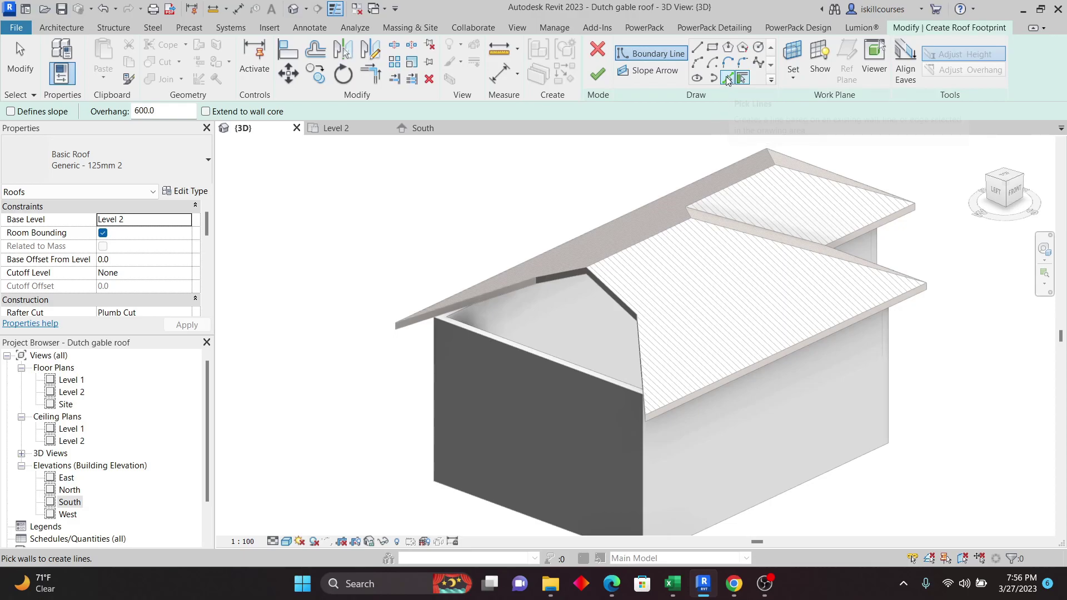
Pick the gable opening's left and right sloped edges as roof boundary lines
left_click(728, 79)
scroll(477, 302, "up", 2)
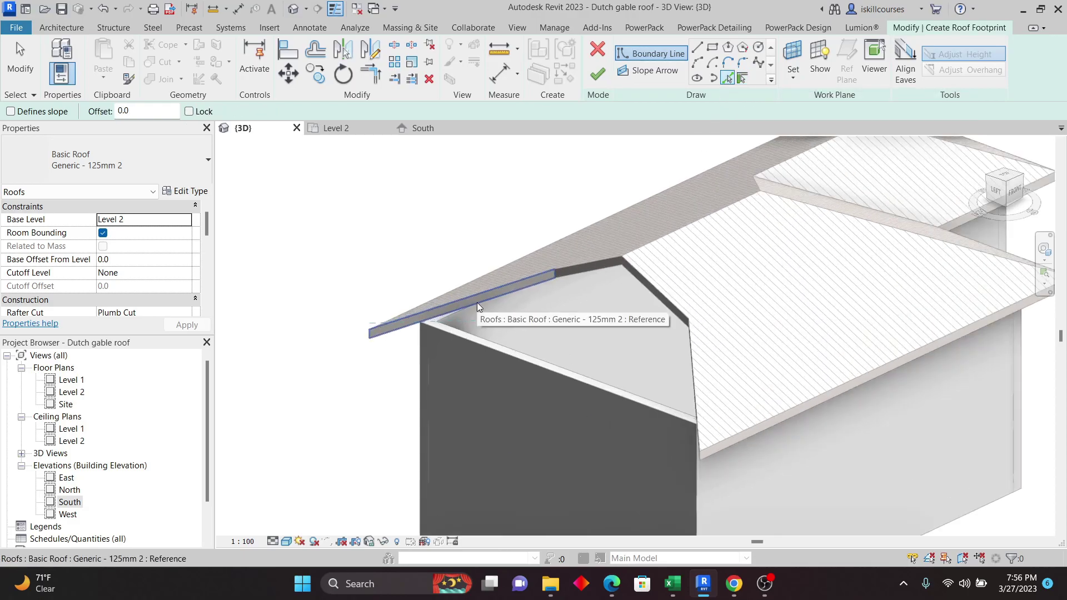
scroll(477, 303, "up", 3)
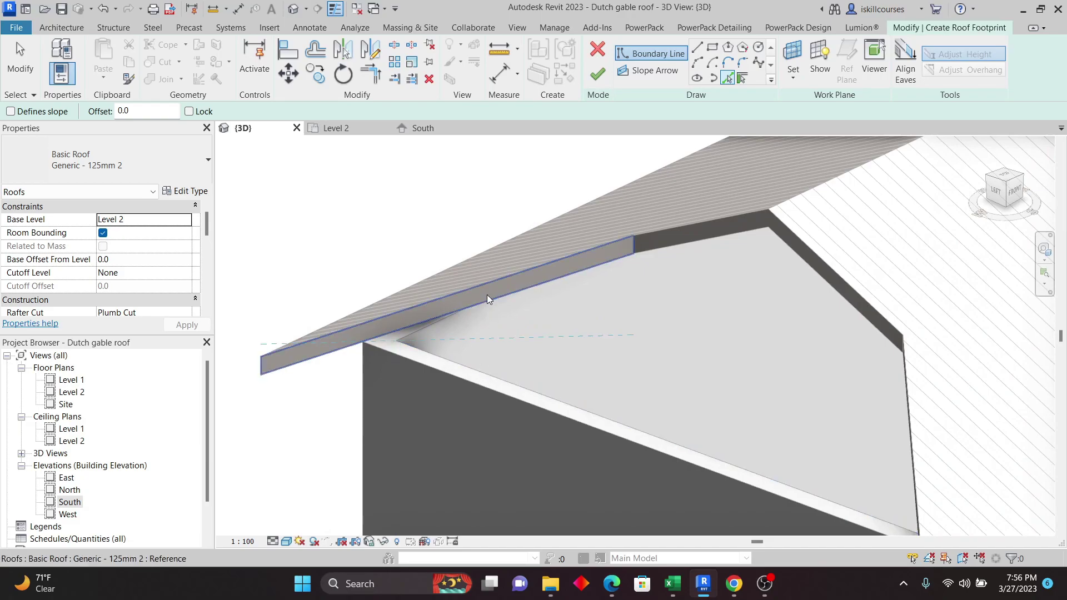
left_click(505, 299)
scroll(755, 375, "down", 2)
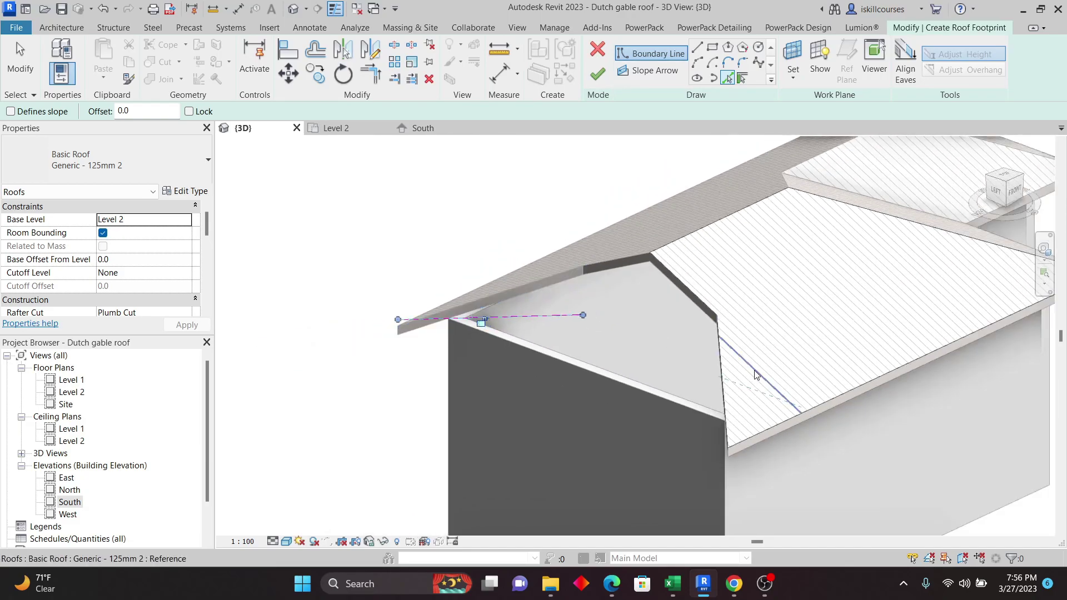
scroll(641, 354, "down", 4)
middle_click_drag(619, 353, 769, 358, "shift")
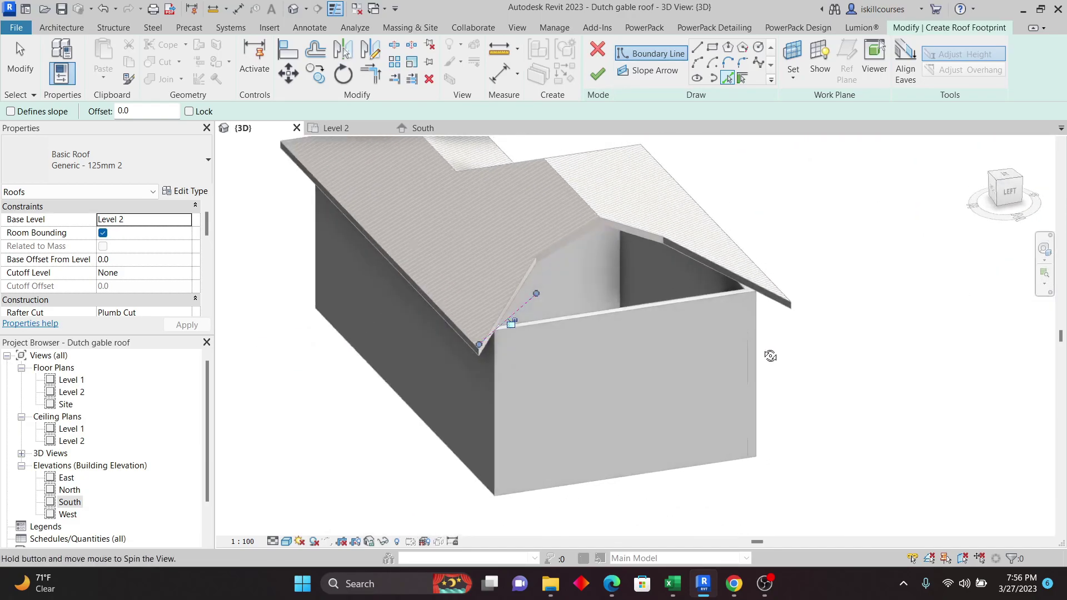
left_click(698, 265)
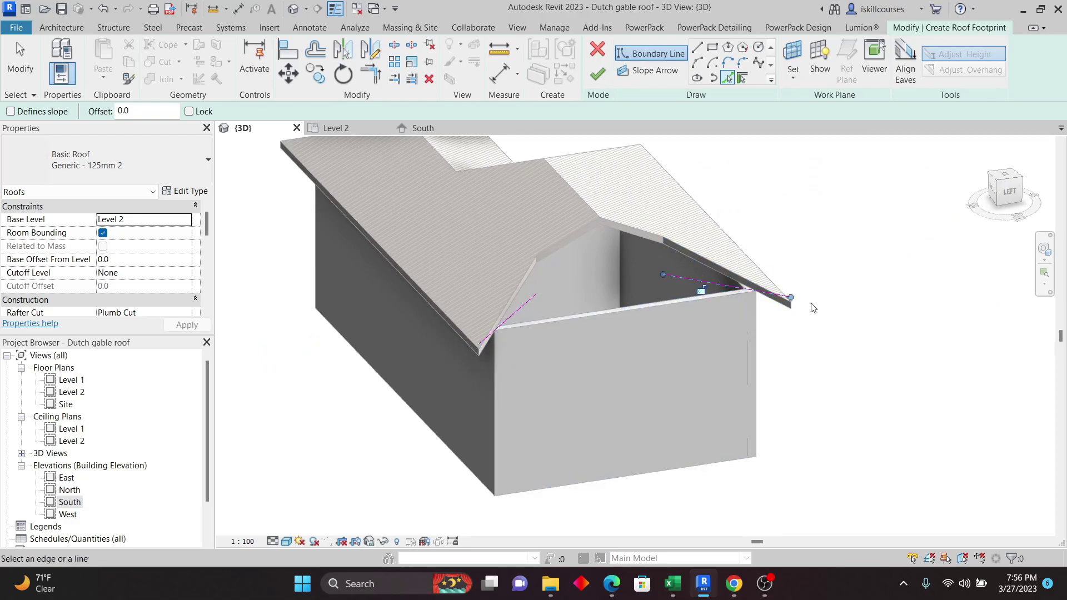
Pick the gable opening's upper horizontal edge as a roof boundary line
scroll(485, 340, "up", 3)
scroll(485, 346, "down", 4)
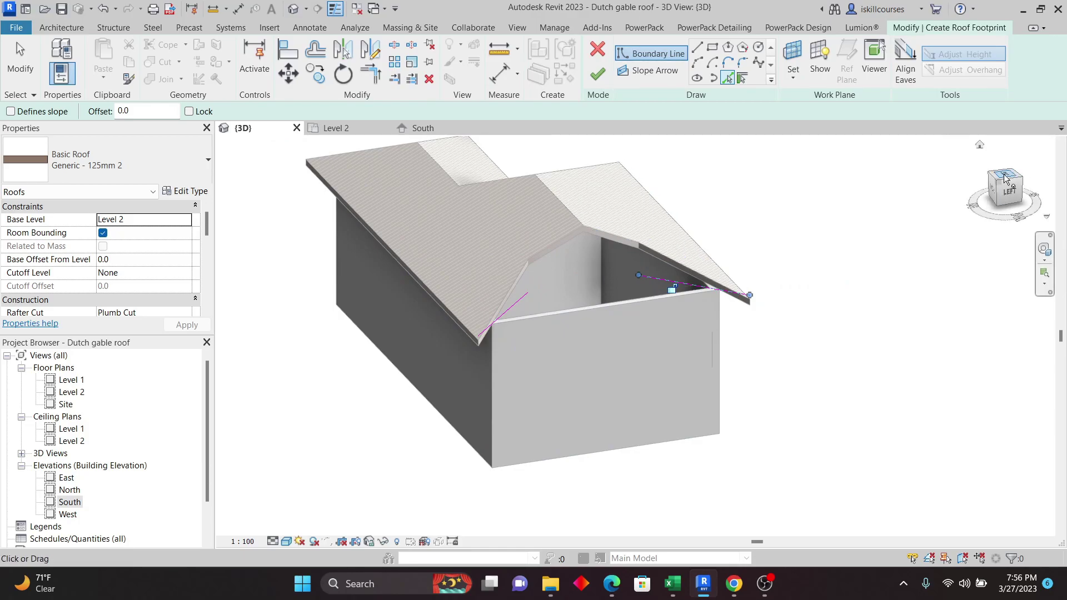
left_click_drag(1004, 179, 802, 302)
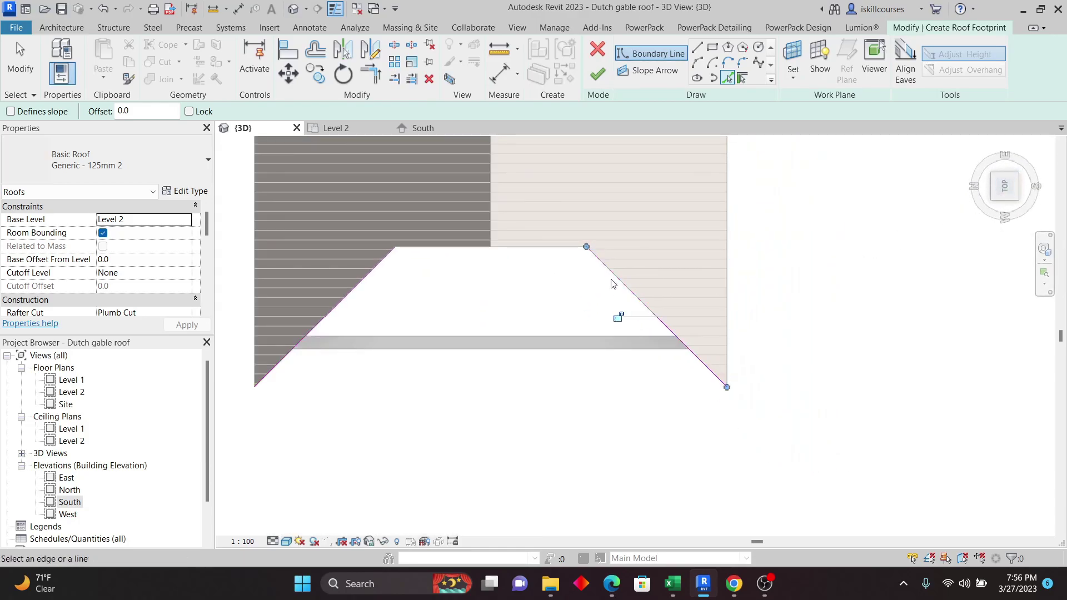
scroll(524, 293, "up", 1)
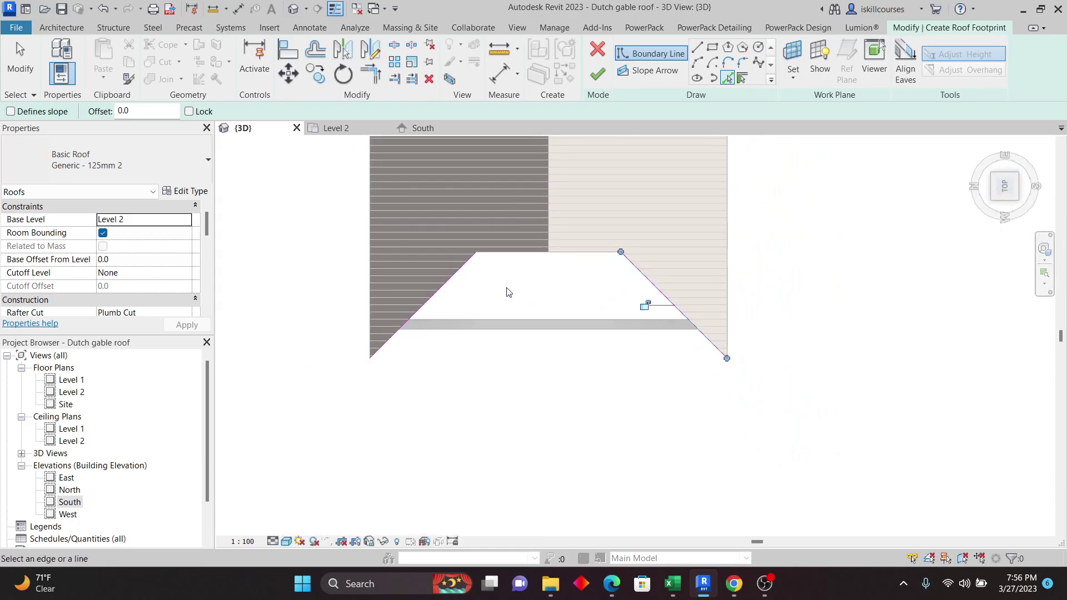
left_click(520, 257)
scroll(769, 376, "down", 1)
left_click(697, 47)
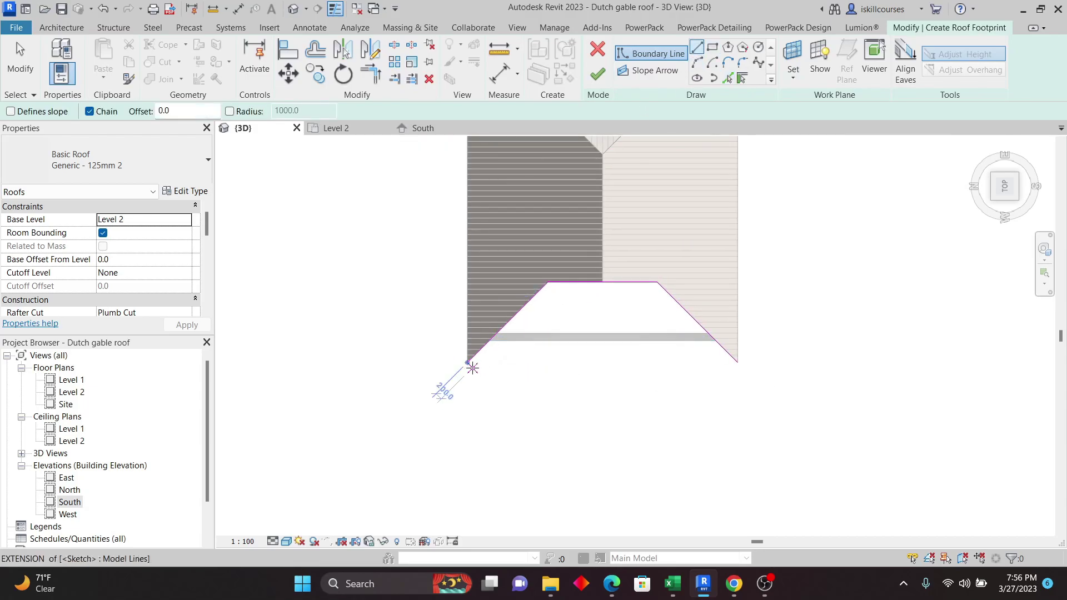
Draw the bottom boundary line between the lower-left and lower-right corners to close the footprint
left_click(467, 362)
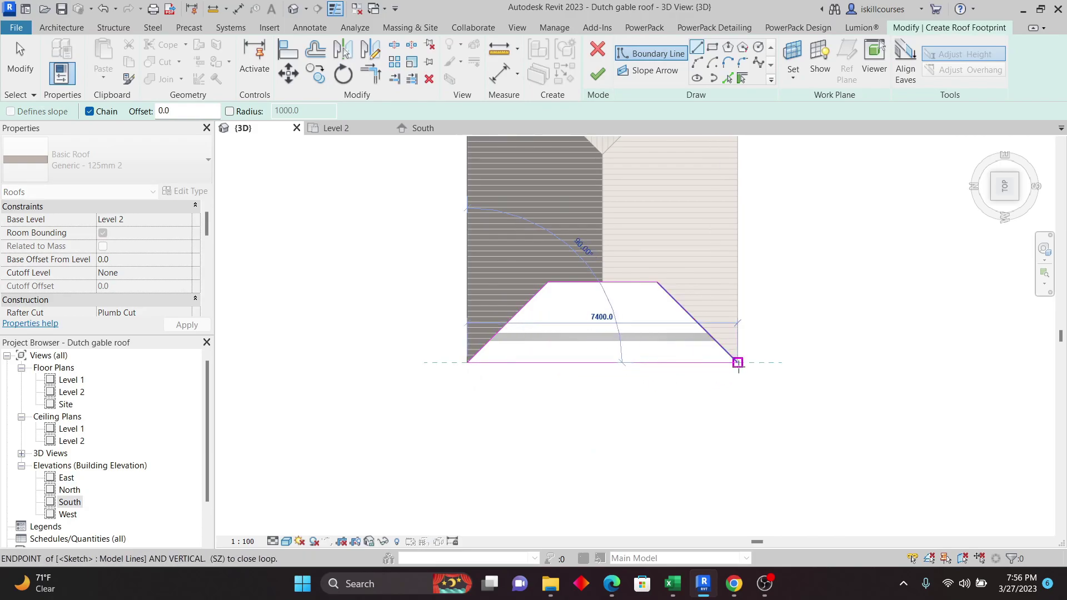
left_click(736, 363)
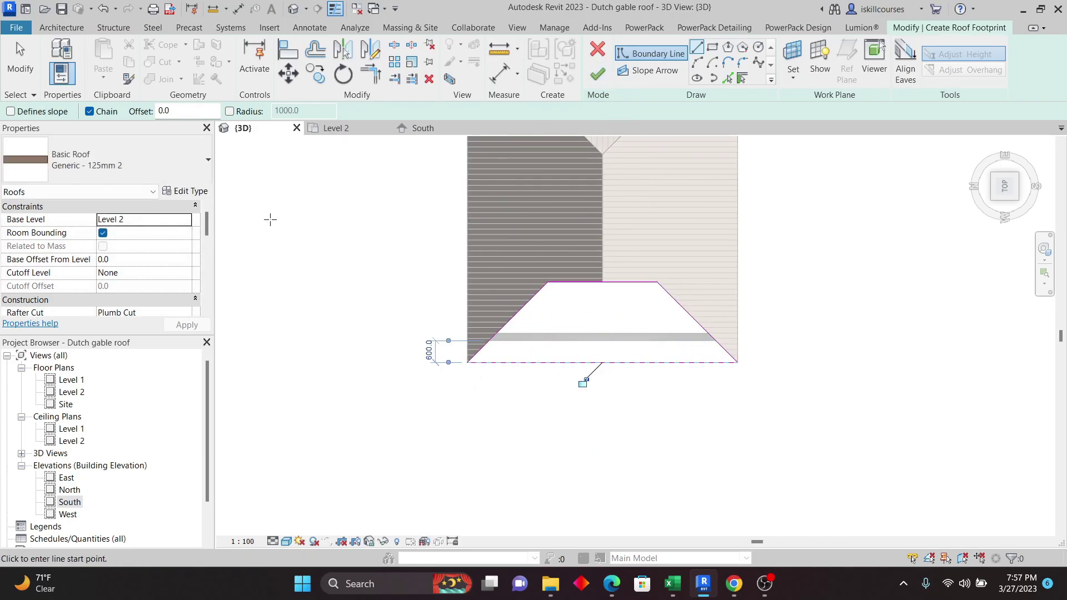
right_click(289, 187)
left_click(314, 198)
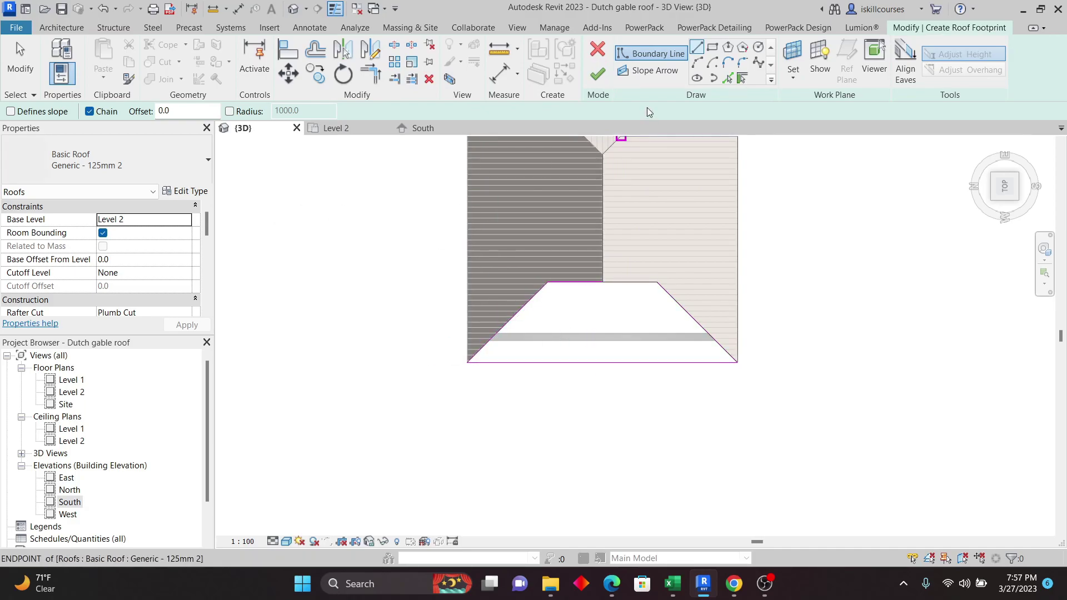
right_click(368, 187)
left_click(393, 198)
Make the bottom edge define a 25° slope and finish the infill roof
left_click(570, 364)
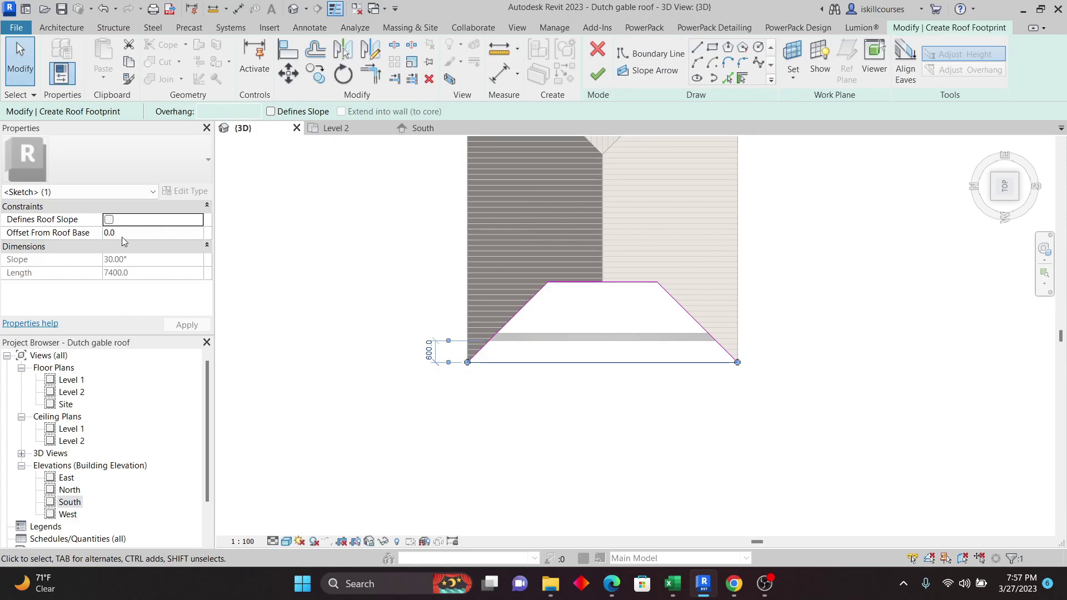
left_click(152, 261)
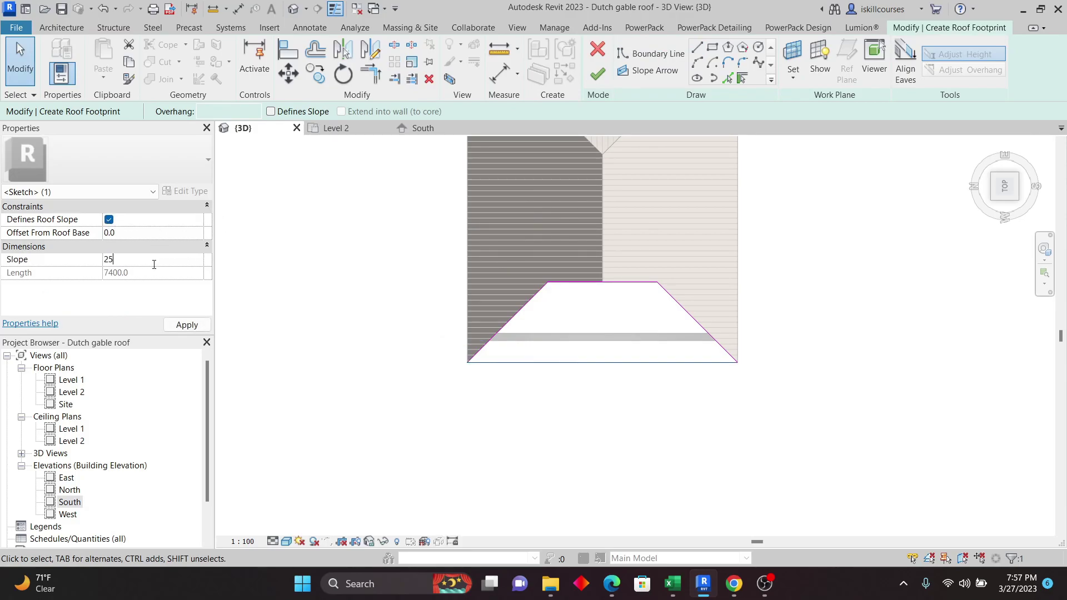
left_click(335, 300)
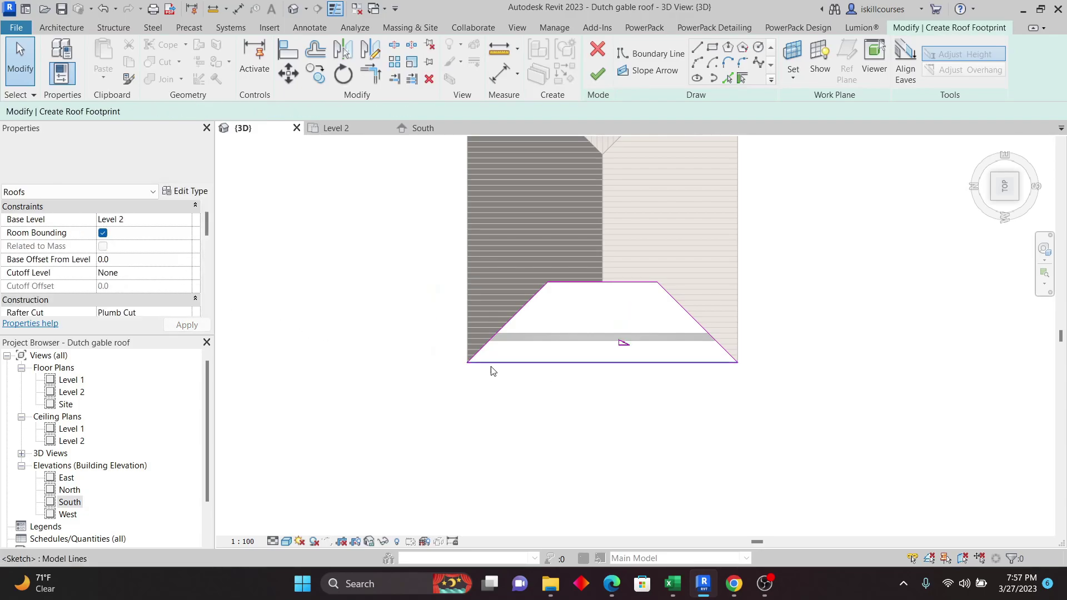
left_click(596, 78)
left_click(863, 355)
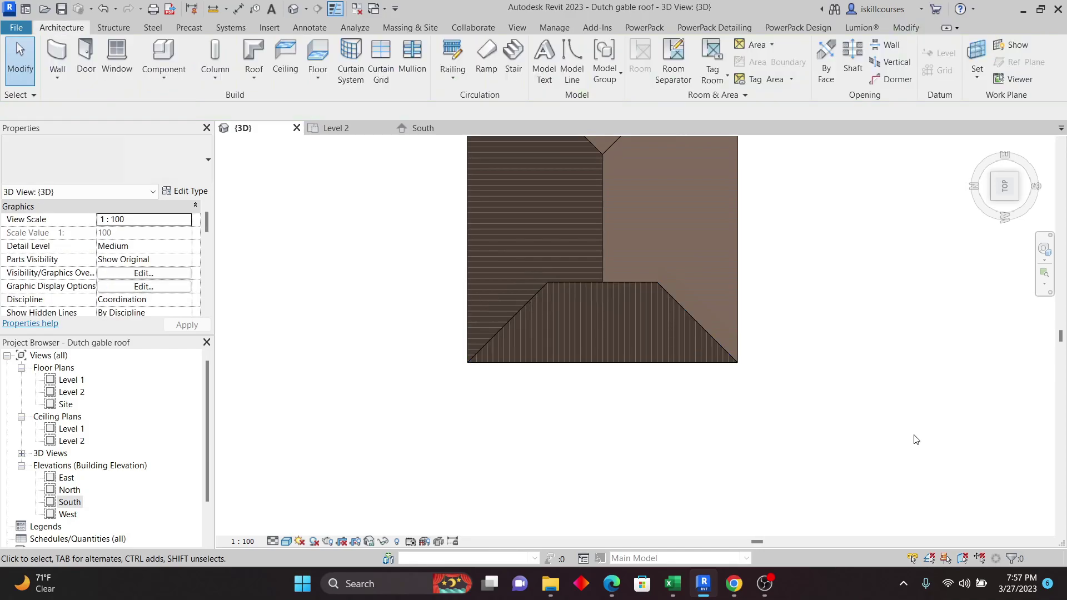
middle_click_drag(911, 460, 705, 379, "shift")
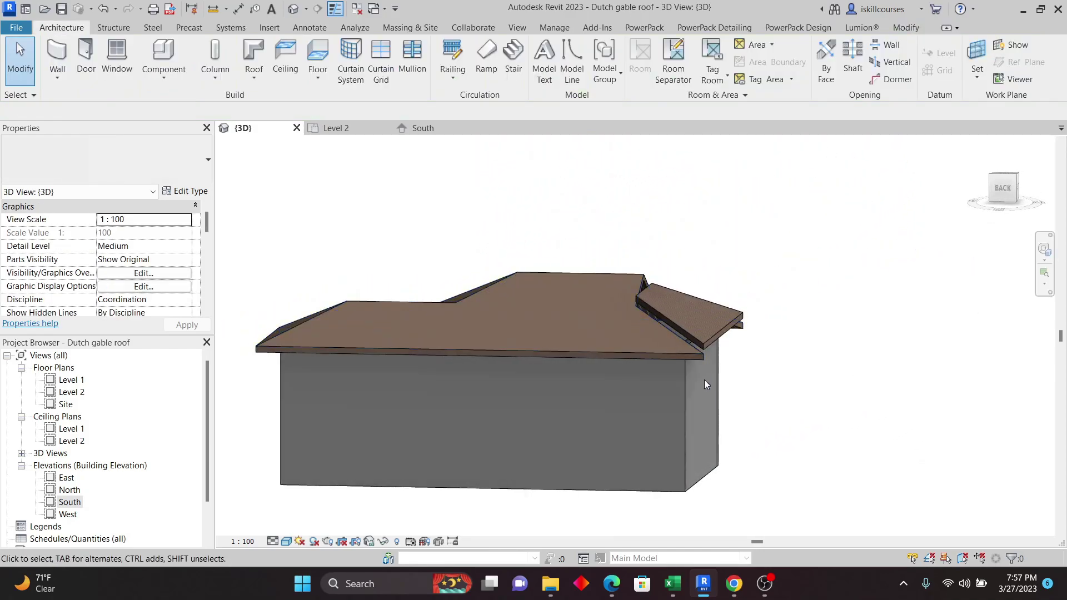
scroll(631, 267, "up", 5)
scroll(668, 292, "down", 5)
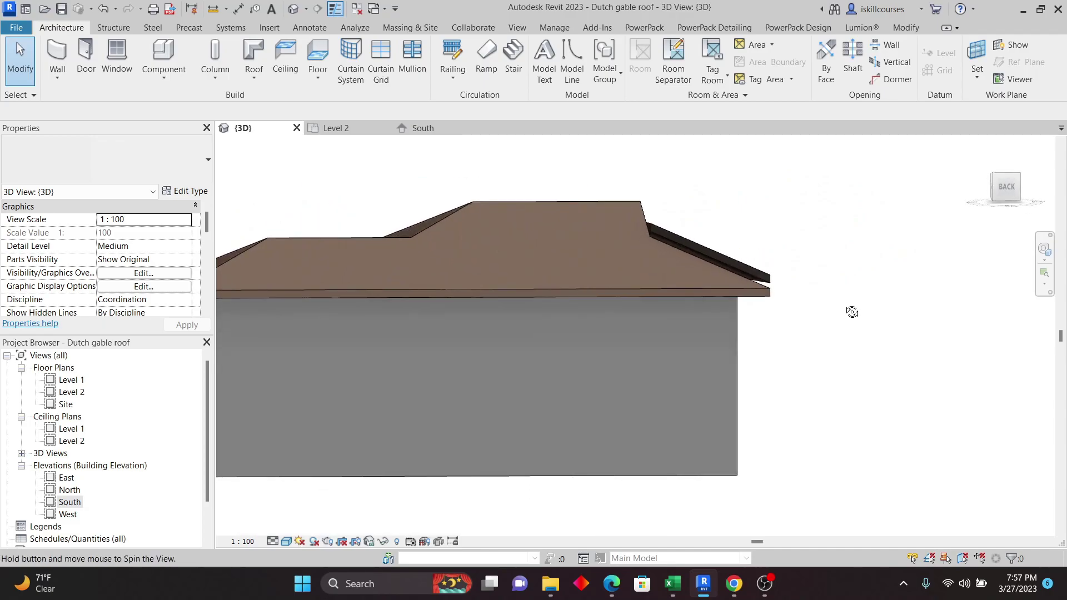
middle_click_drag(851, 310, 675, 334, "shift")
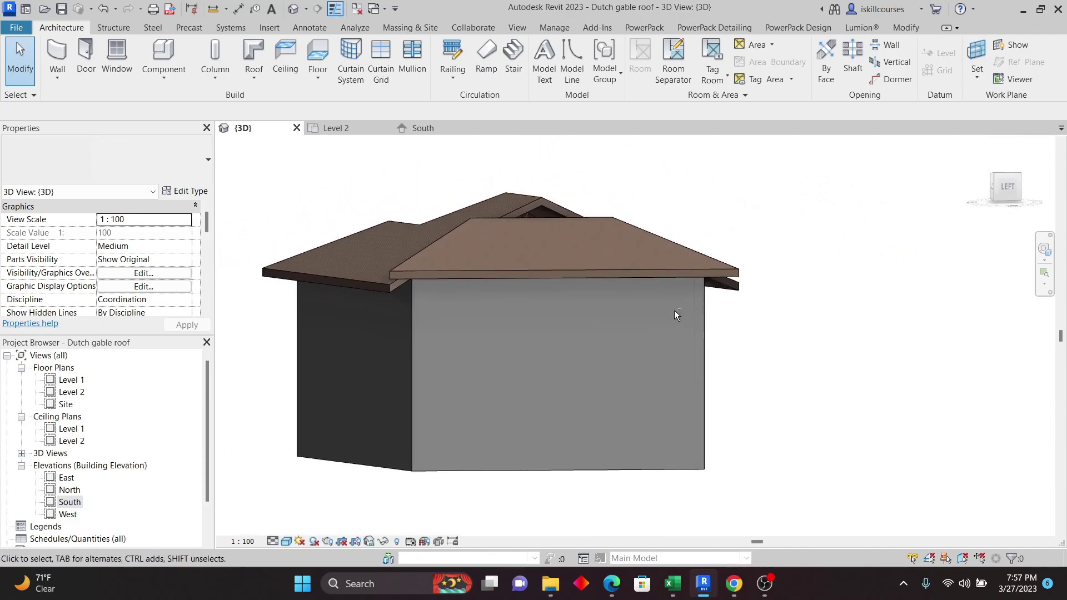
left_click(1008, 188)
scroll(739, 305, "up", 6)
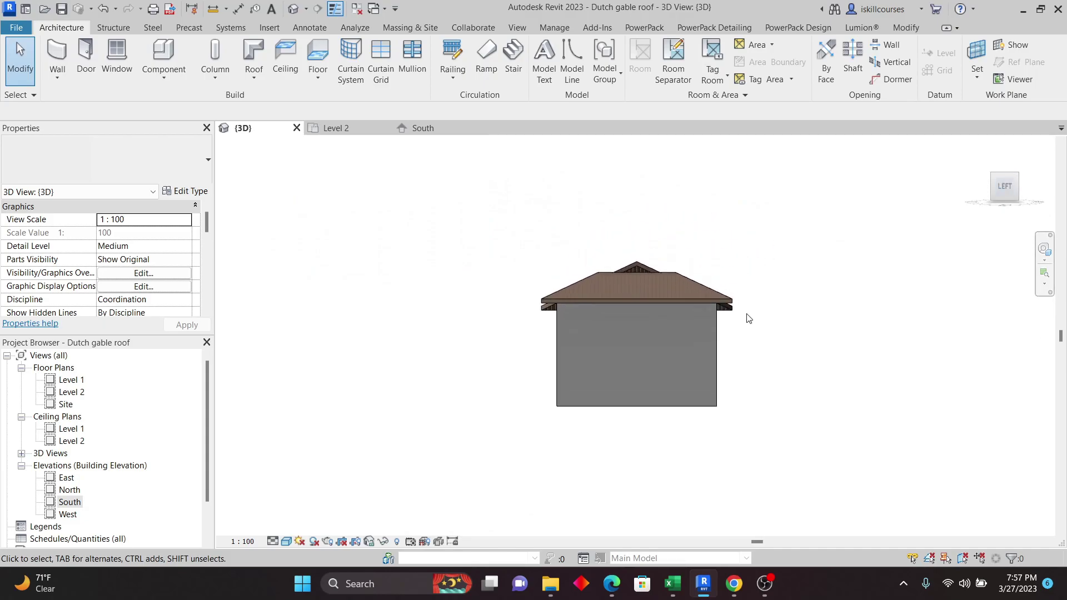
Move the gable infill roof from its eave endpoint down onto the wall-block corner
left_click(731, 264)
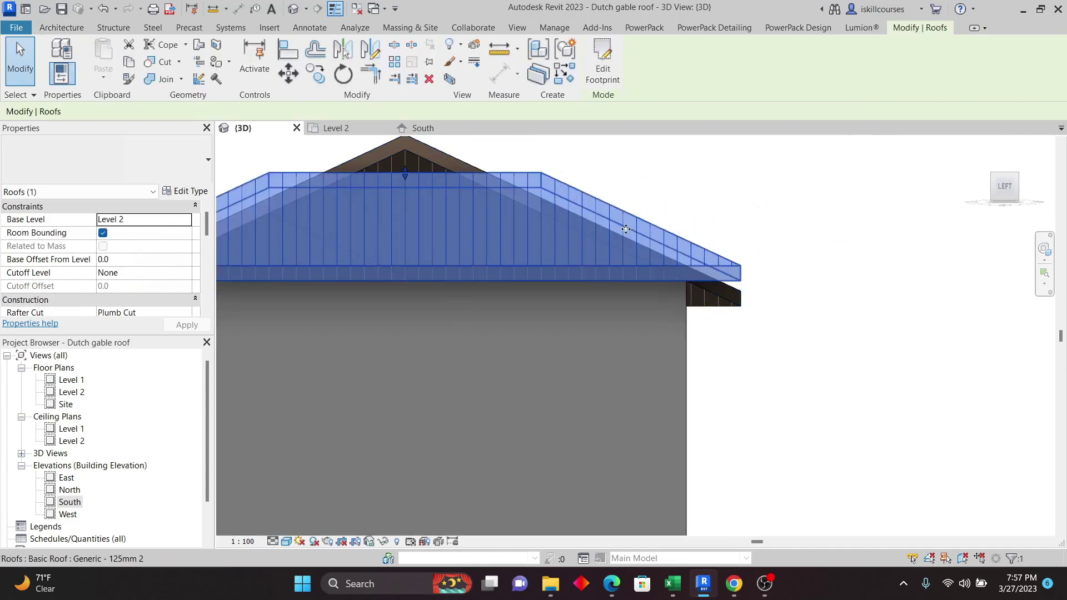
left_click(288, 72)
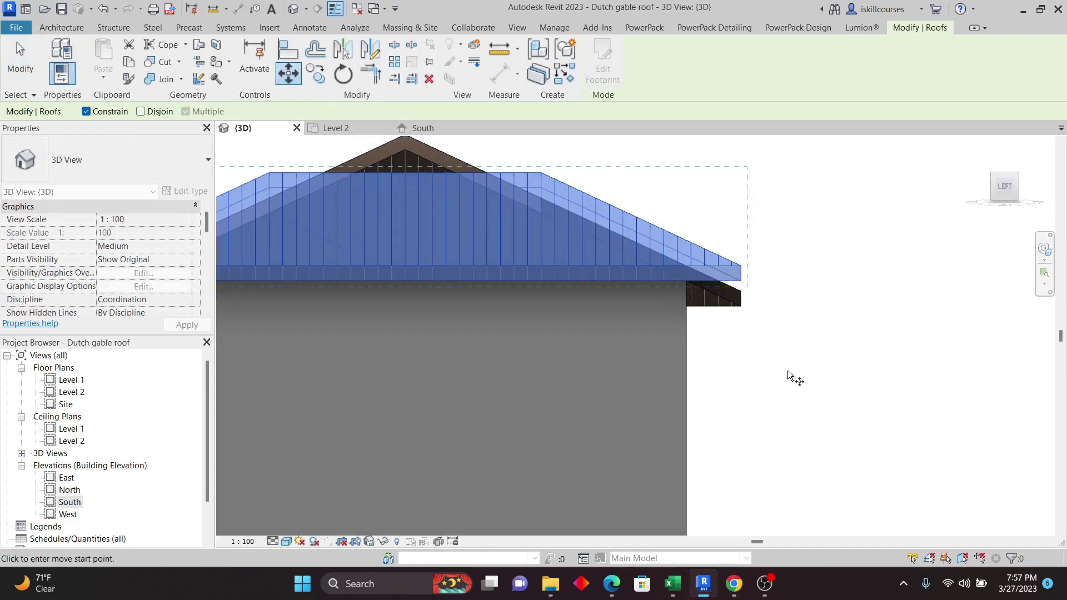
left_click(741, 290)
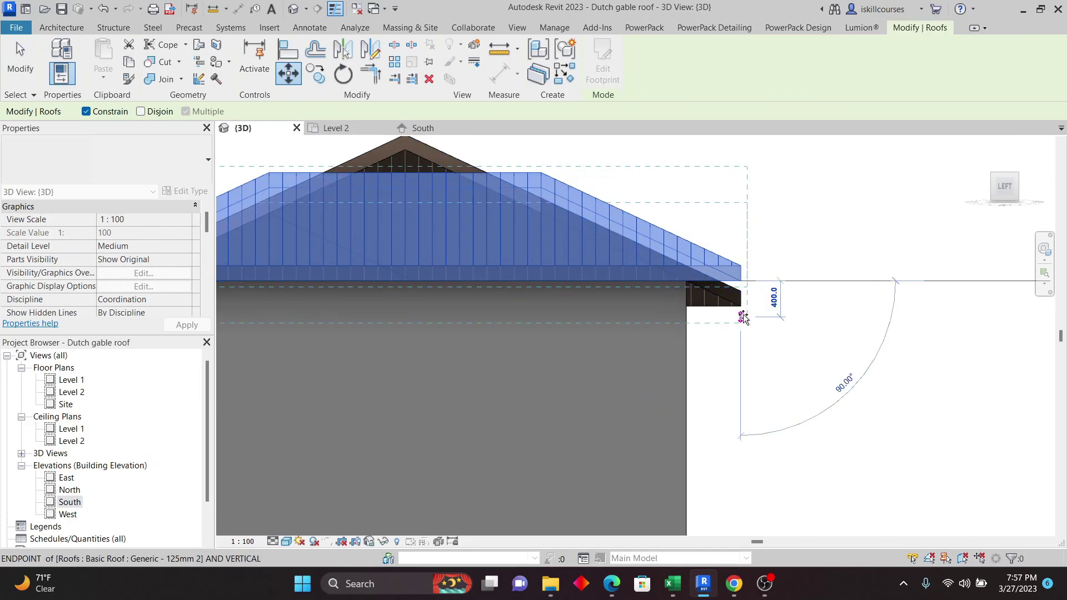
left_click(742, 306)
Orbit and zoom the 3D view to centre on the dormer opening
scroll(783, 260, "down", 3)
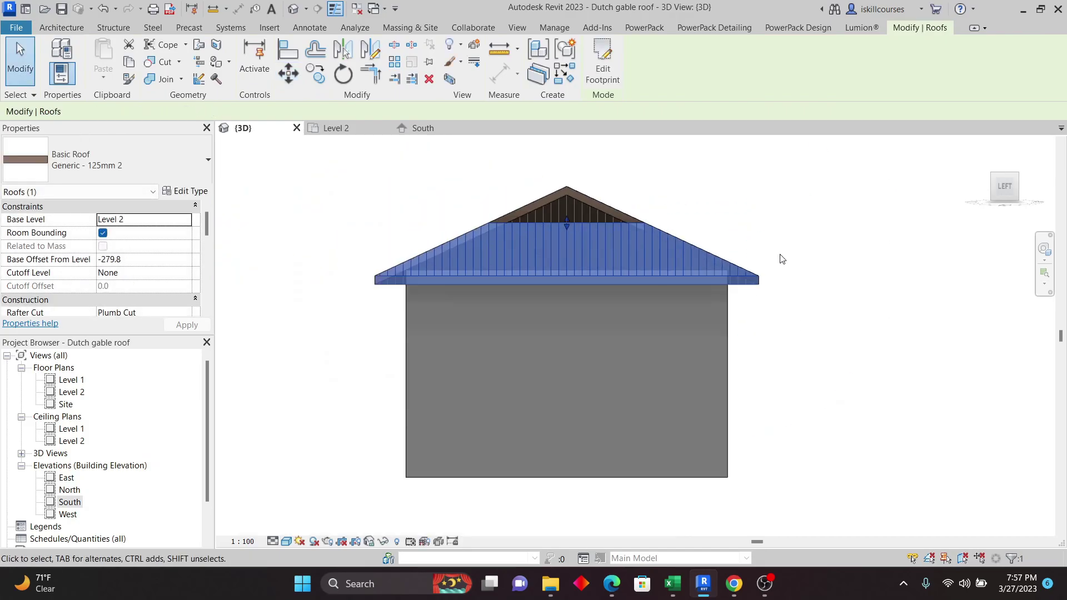
middle_click_drag(783, 260, 912, 317, "shift")
left_click(872, 305)
scroll(678, 272, "down", 3)
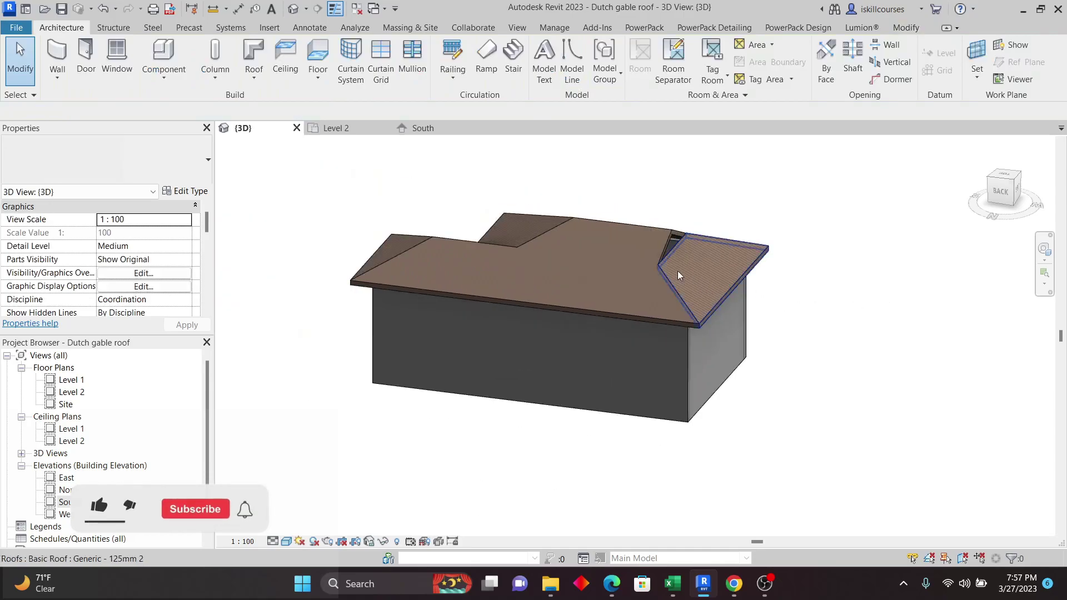
scroll(718, 239, "up", 4)
scroll(701, 329, "down", 3)
scroll(879, 314, "up", 1)
middle_click_drag(879, 314, 667, 278, "shift")
scroll(658, 268, "up", 3)
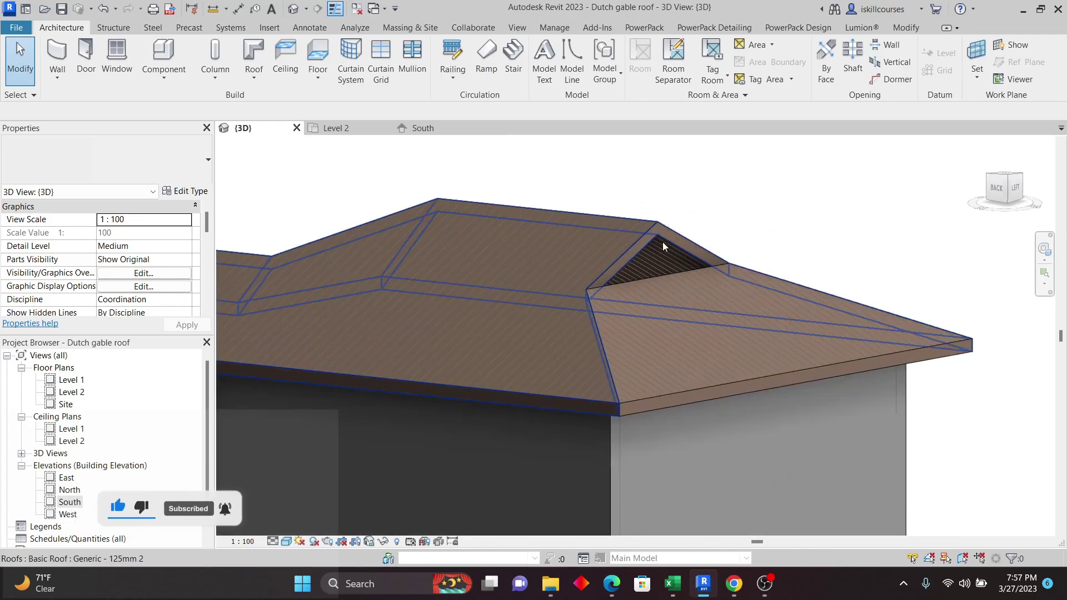
middle_click_drag(792, 243, 757, 246)
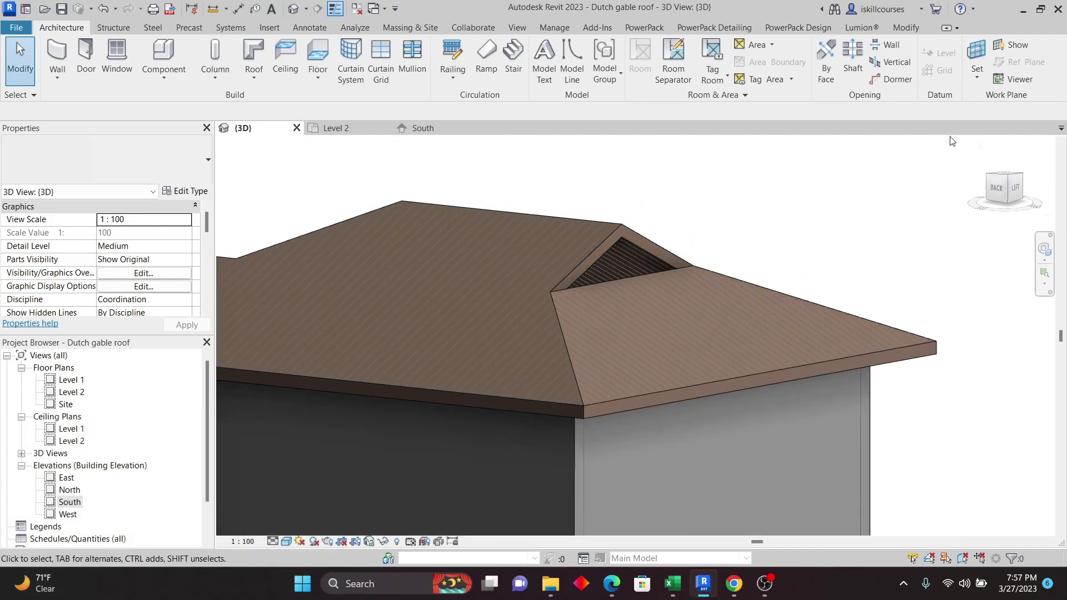
Set the work plane by picking the dormer's triangular gable face
left_click(977, 73)
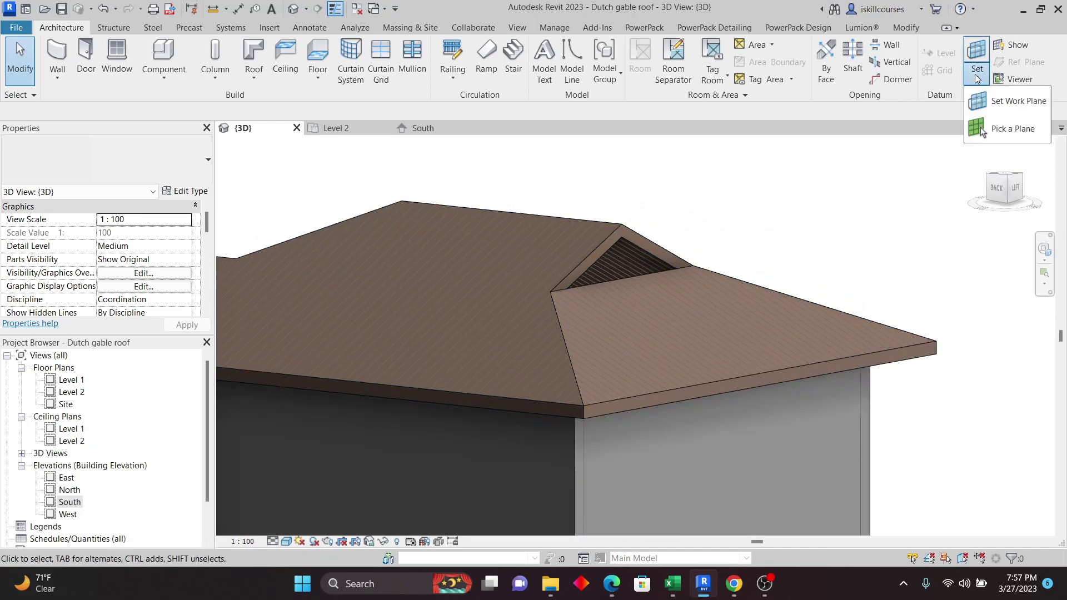
left_click(1000, 105)
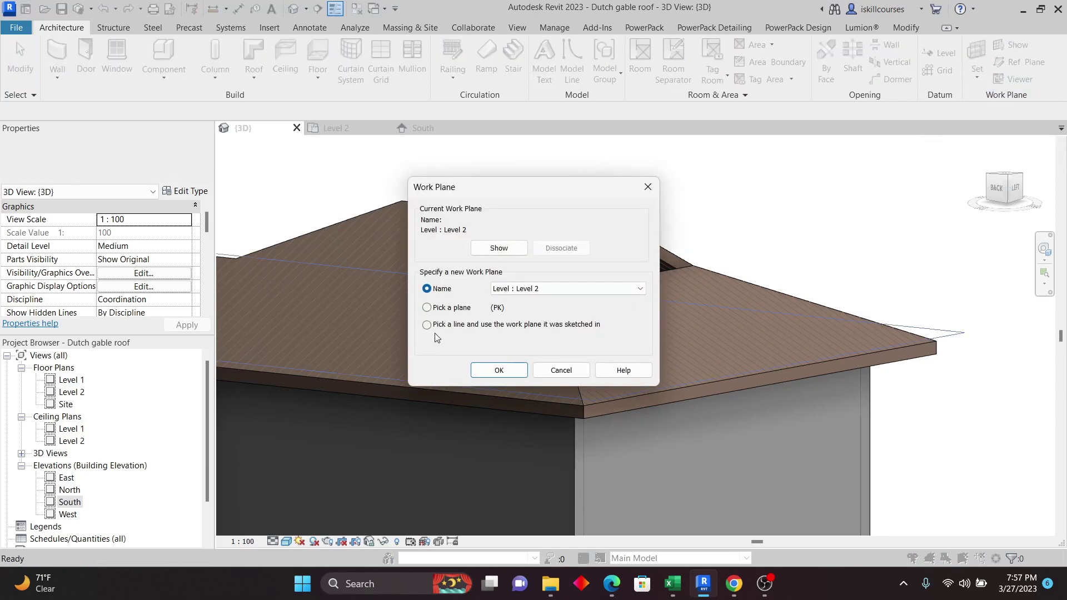
left_click(426, 308)
left_click(499, 370)
scroll(610, 272, "up", 5)
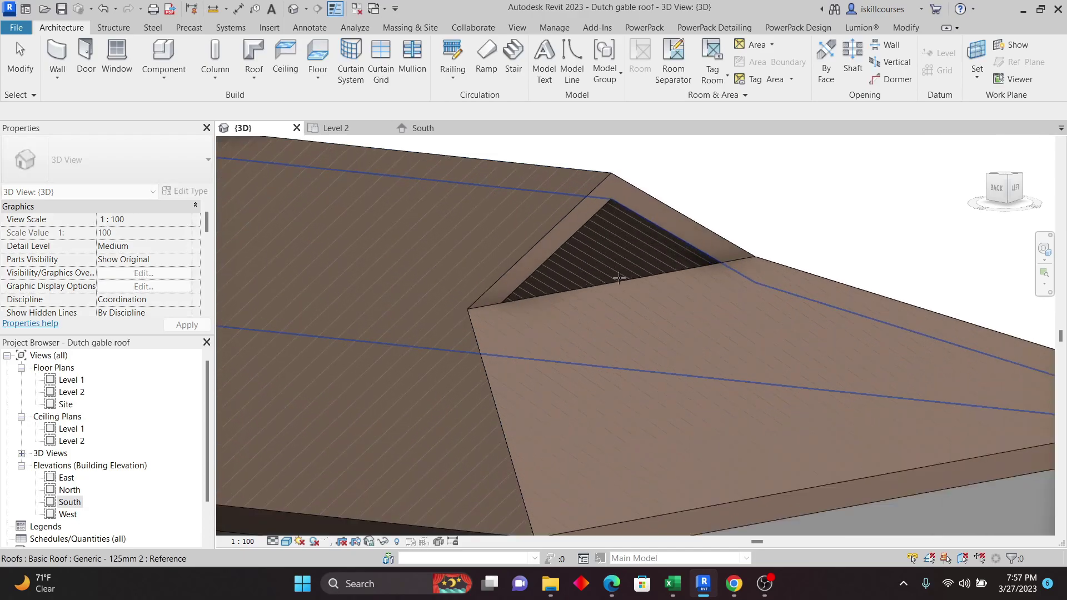
left_click(611, 201)
scroll(621, 276, "down", 5)
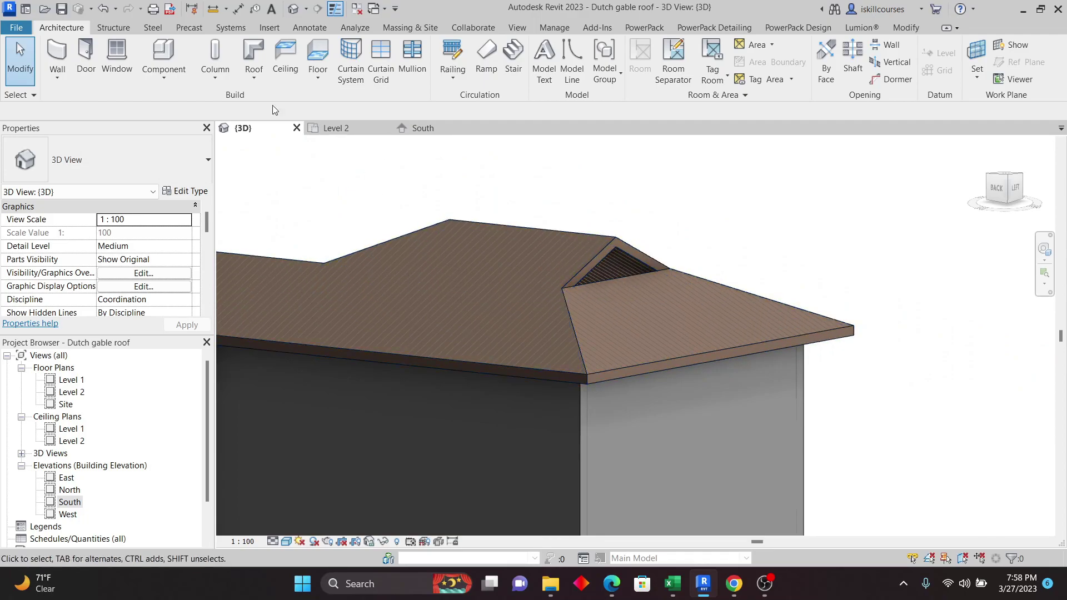
left_click(162, 79)
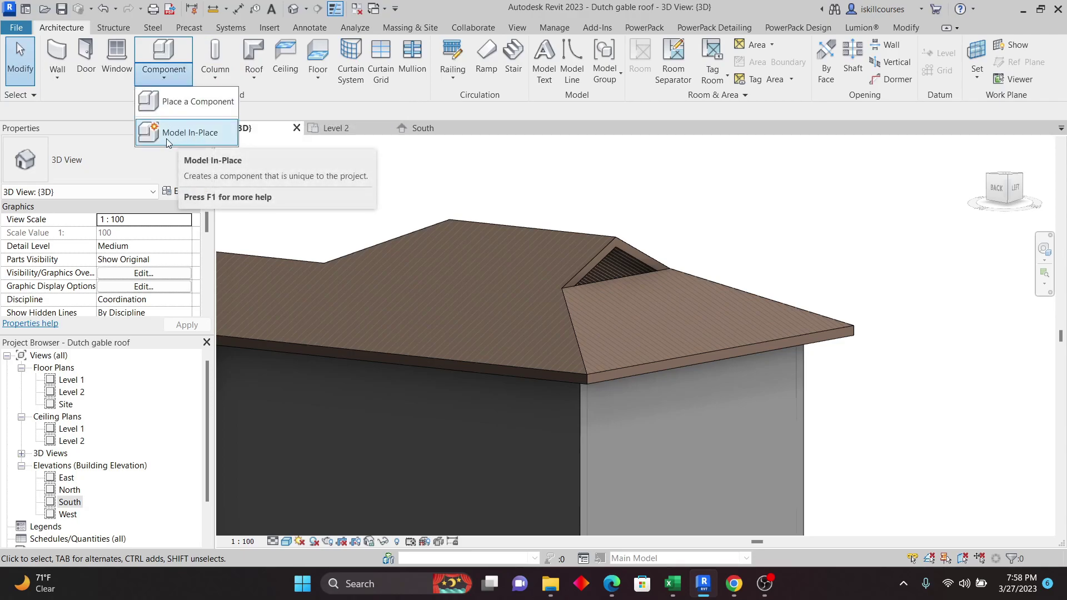
Create a Model In-Place component in the Roofs category, keeping the name Roofs 1
left_click(180, 132)
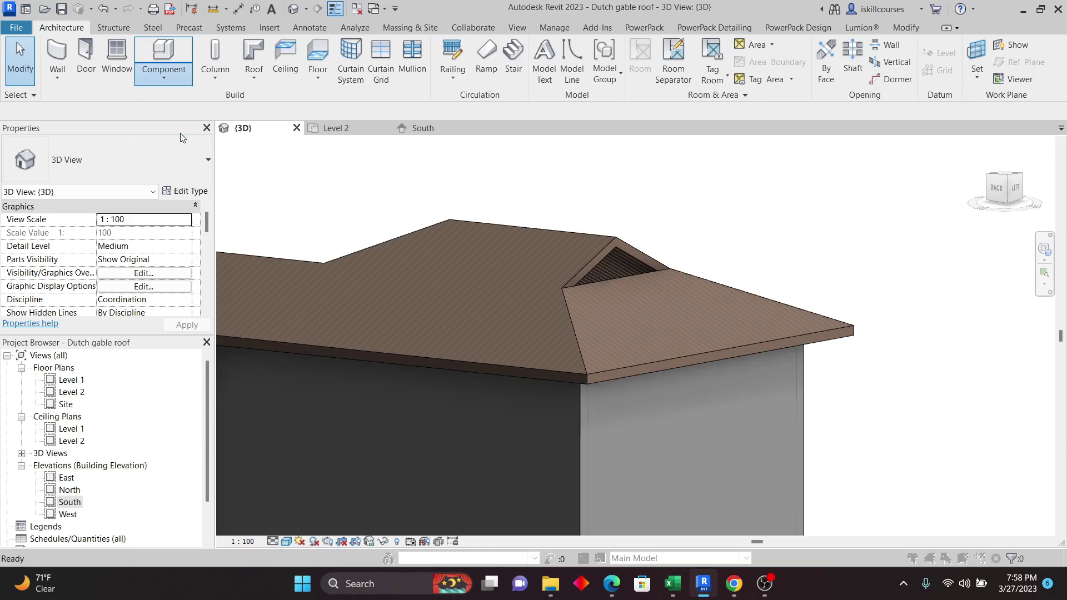
left_click(470, 245)
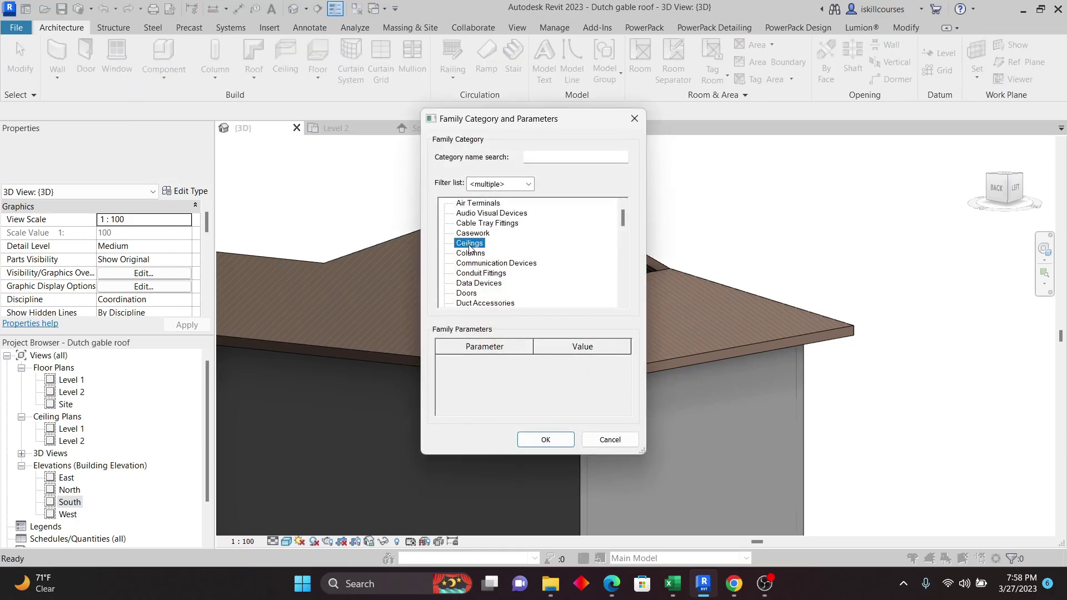
key("r")
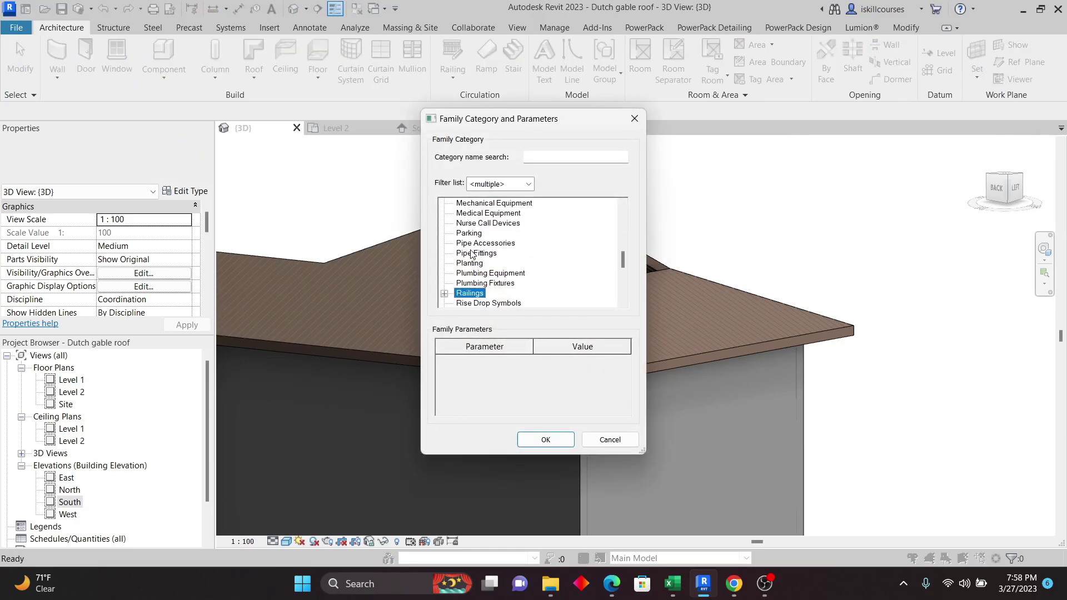
scroll(511, 295, "down", 2)
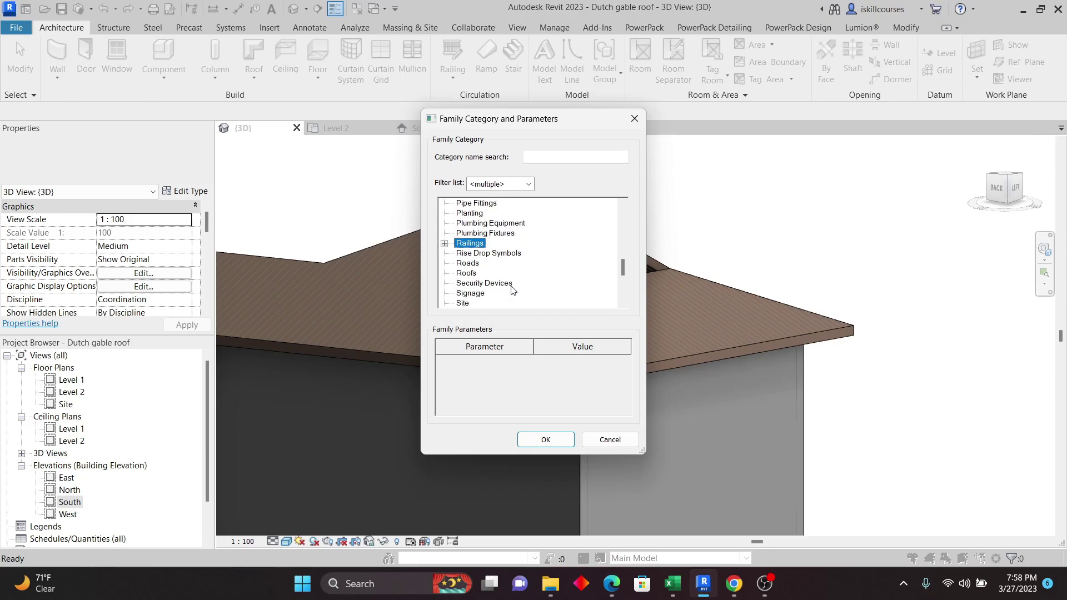
left_click(463, 273)
left_click(562, 438)
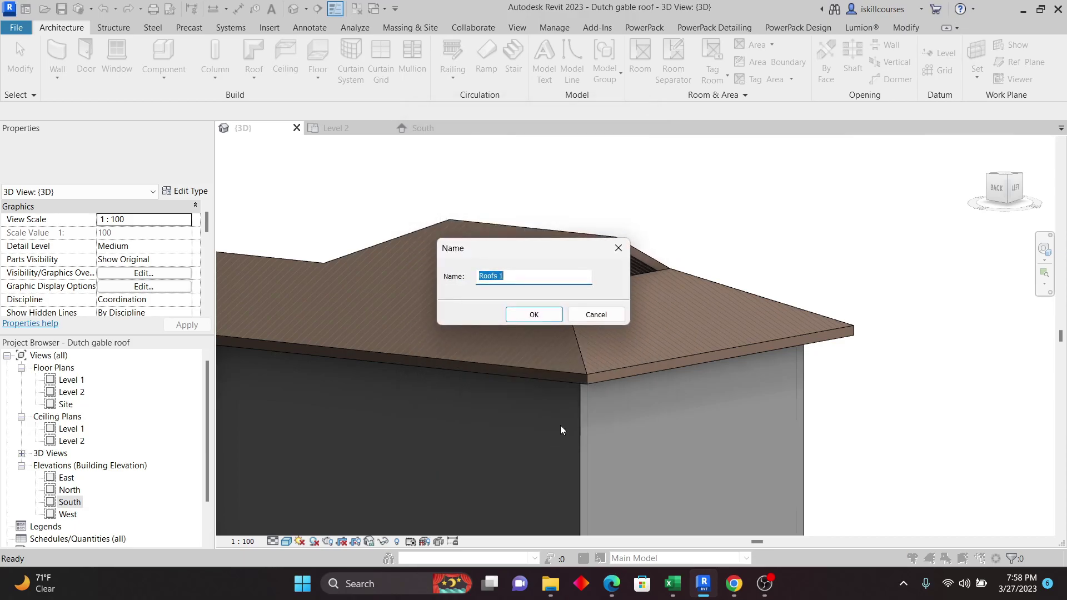
left_click(530, 321)
scroll(634, 278, "up", 5)
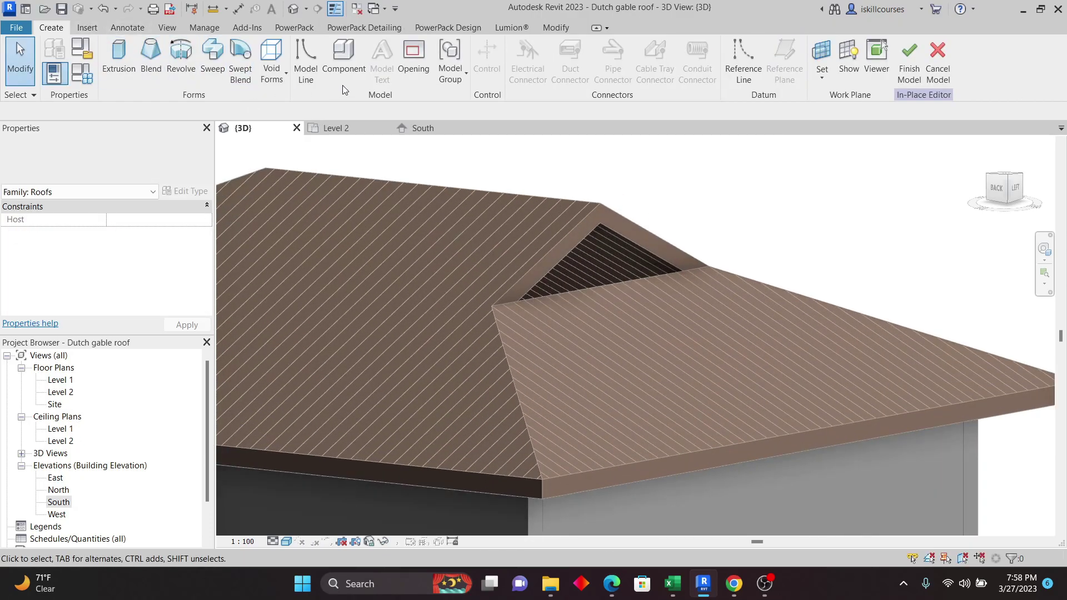
Start a solid extrusion and pick the triangle's left, right and bottom edges as sketch lines
left_click(118, 55)
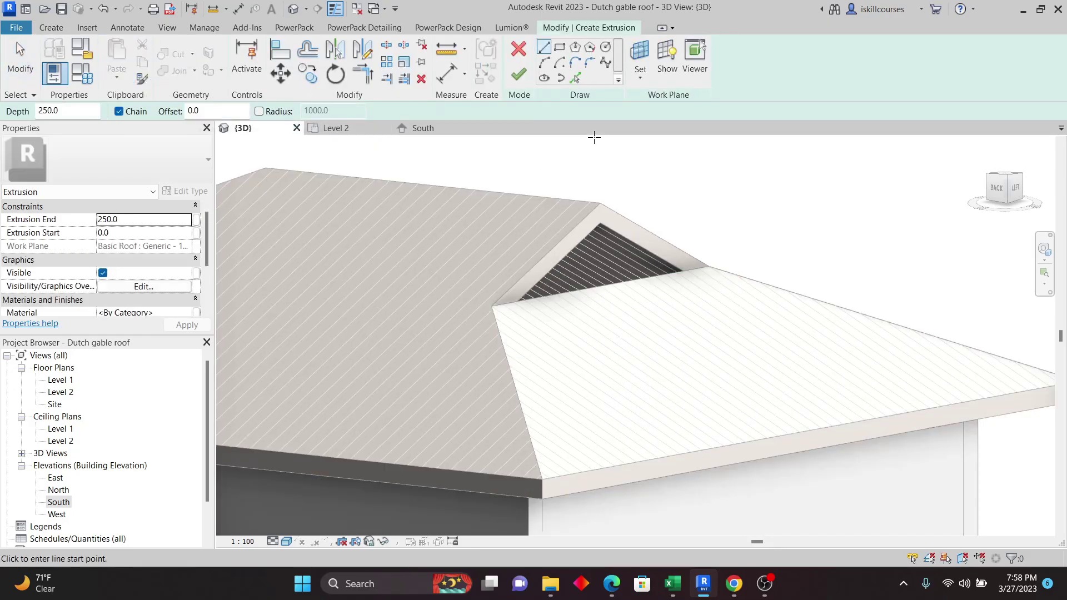
left_click(577, 79)
scroll(599, 274, "up", 5)
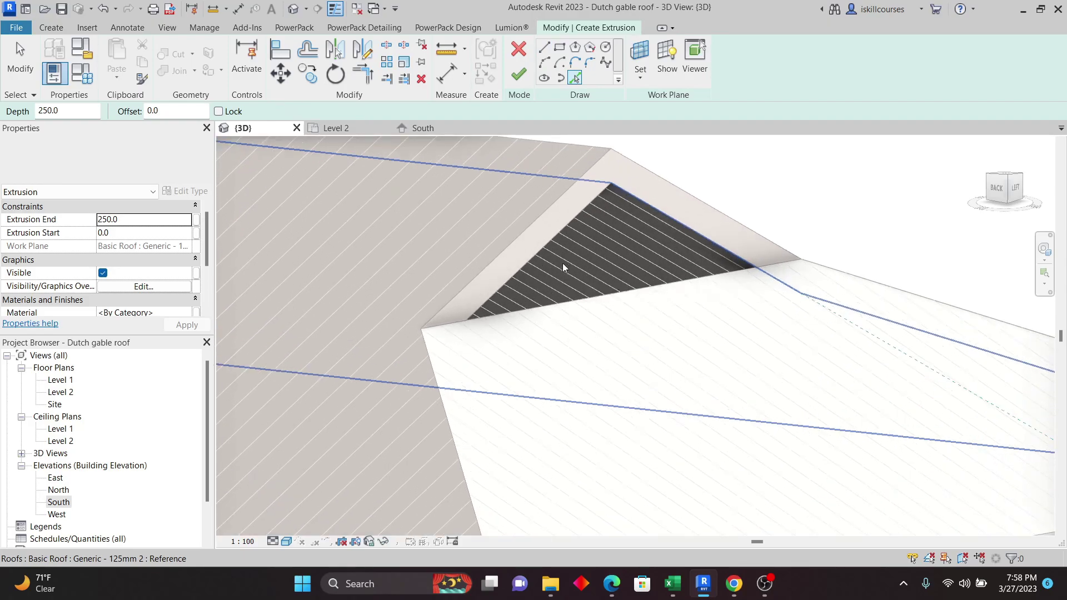
left_click(551, 236)
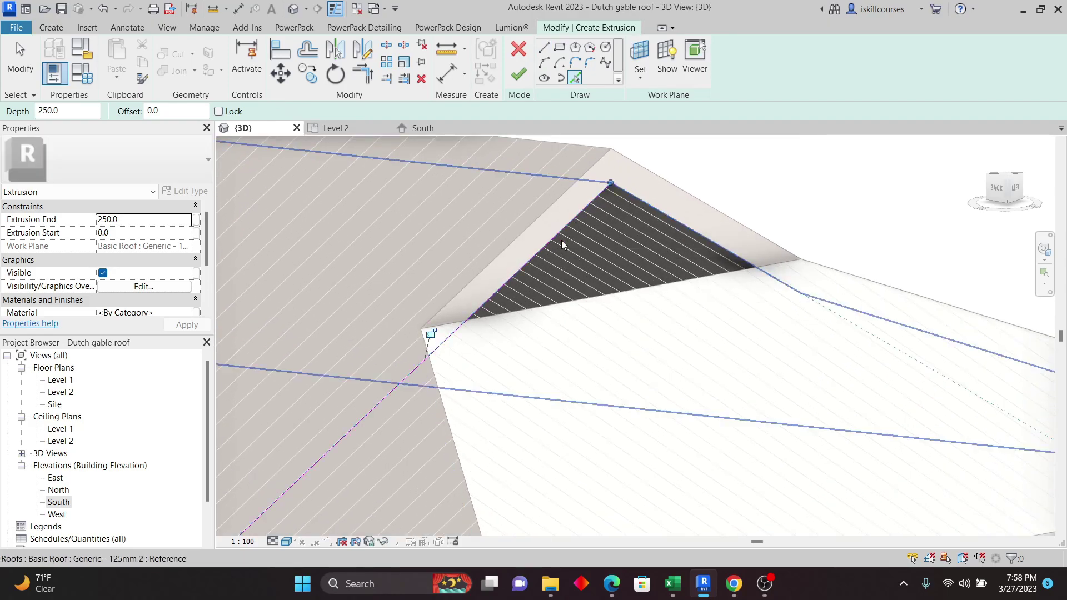
left_click(637, 198)
scroll(654, 291, "up", 3)
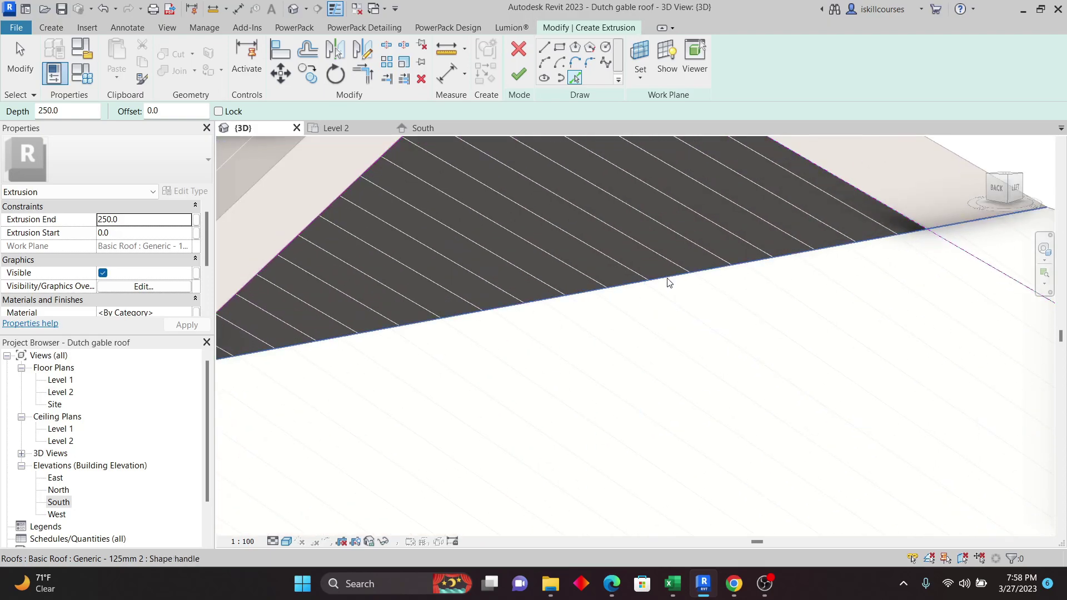
left_click(668, 279)
scroll(674, 293, "down", 4)
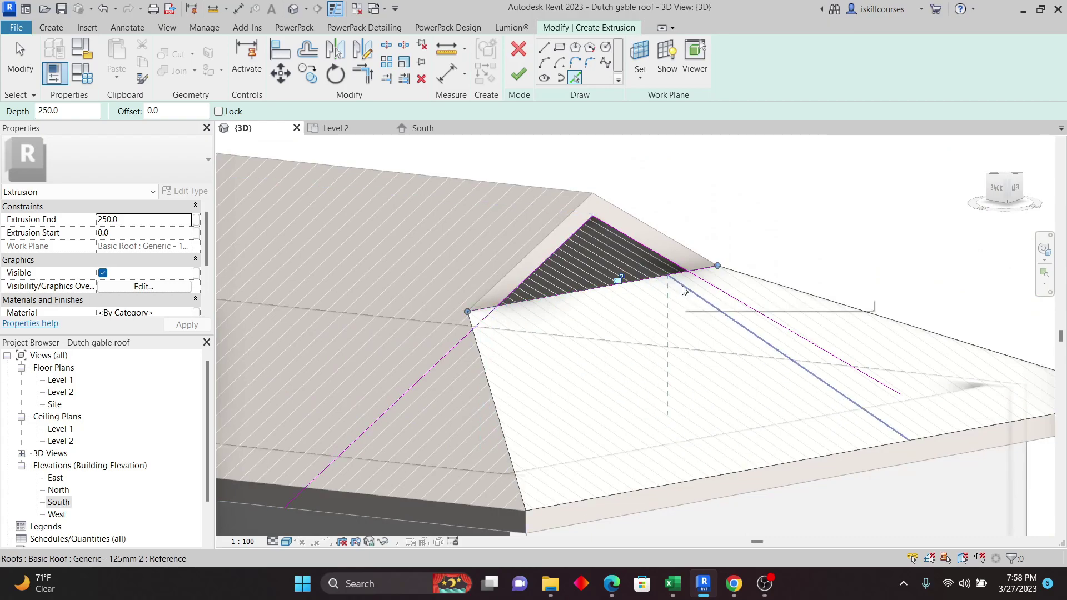
Trim the bottom and right lines to a corner, then finish the 250 mm deep extrusion
key("t")
key("r")
scroll(510, 319, "up", 2)
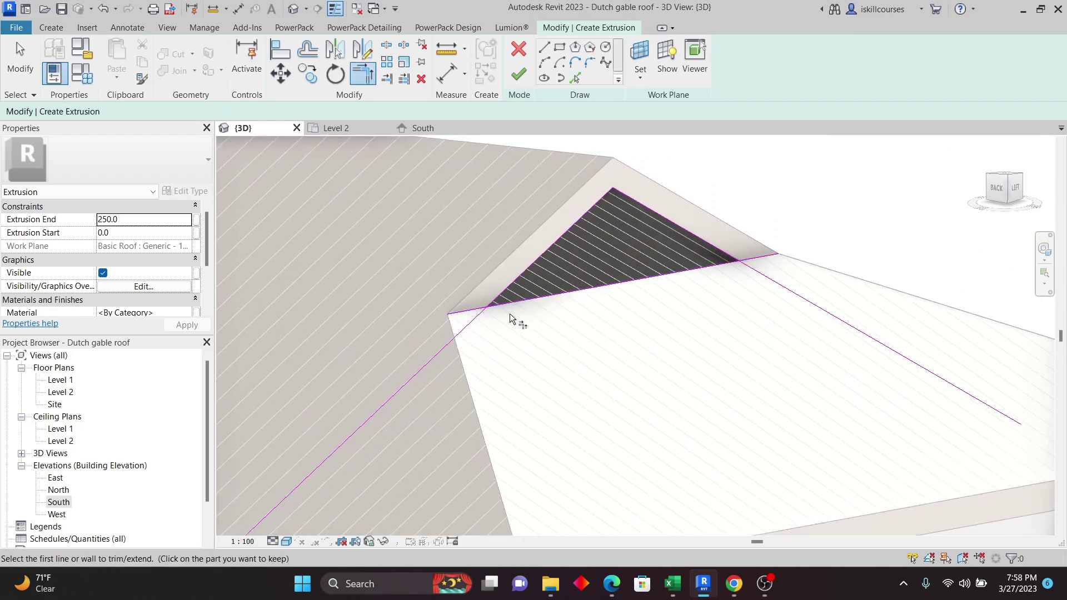
scroll(510, 319, "up", 2)
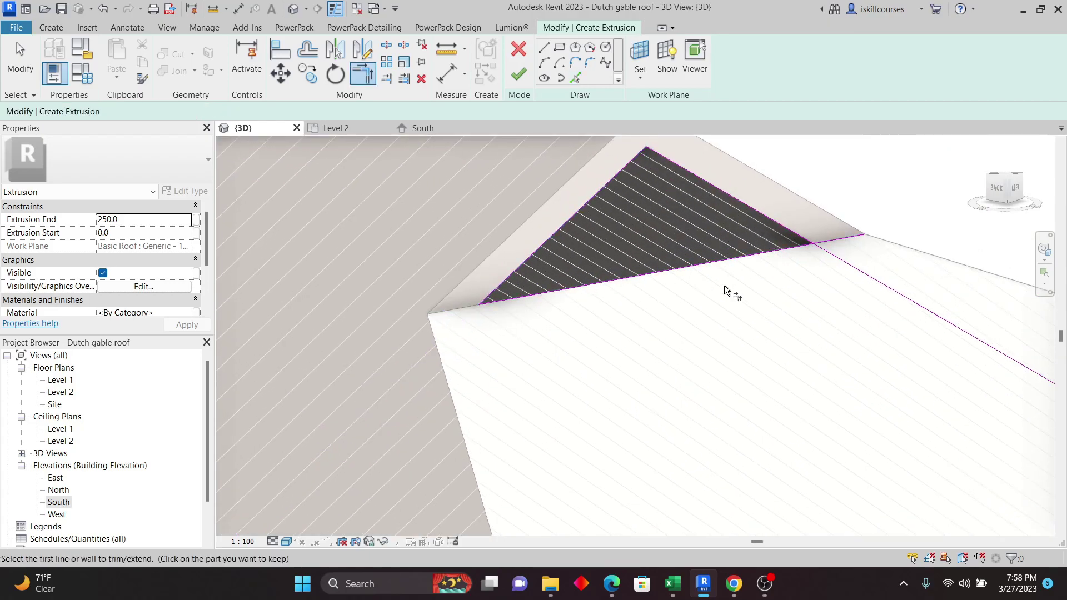
left_click(792, 250)
left_click(793, 234)
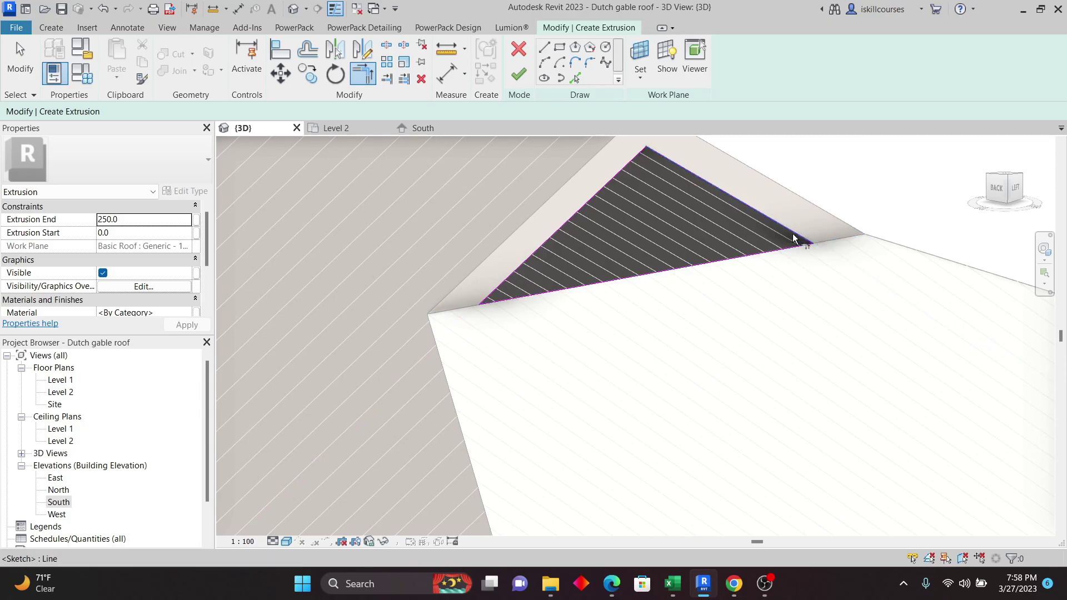
scroll(793, 239, "down", 3)
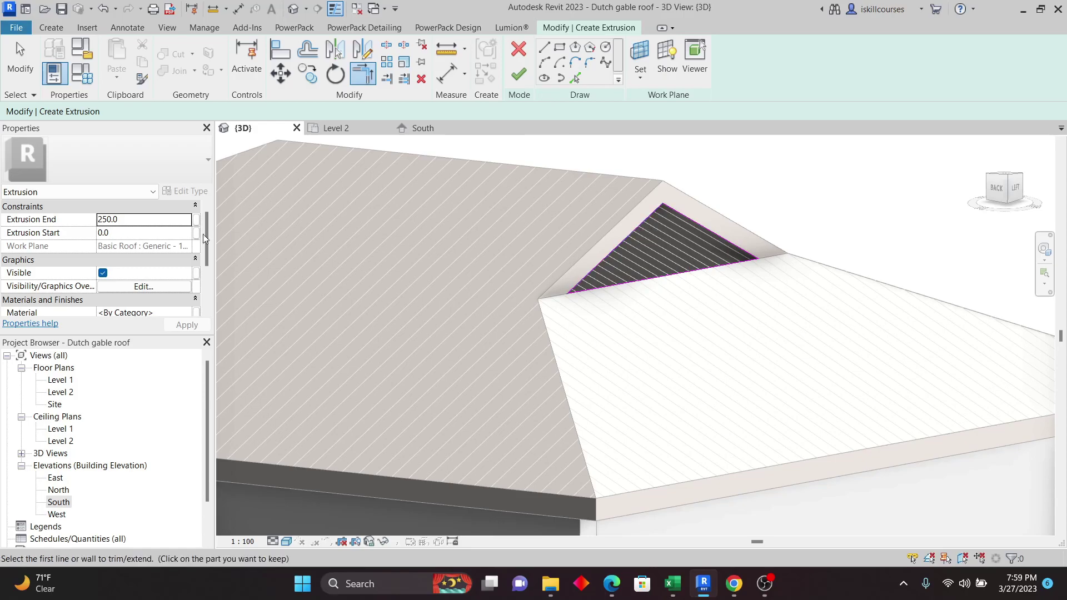
left_click(127, 222)
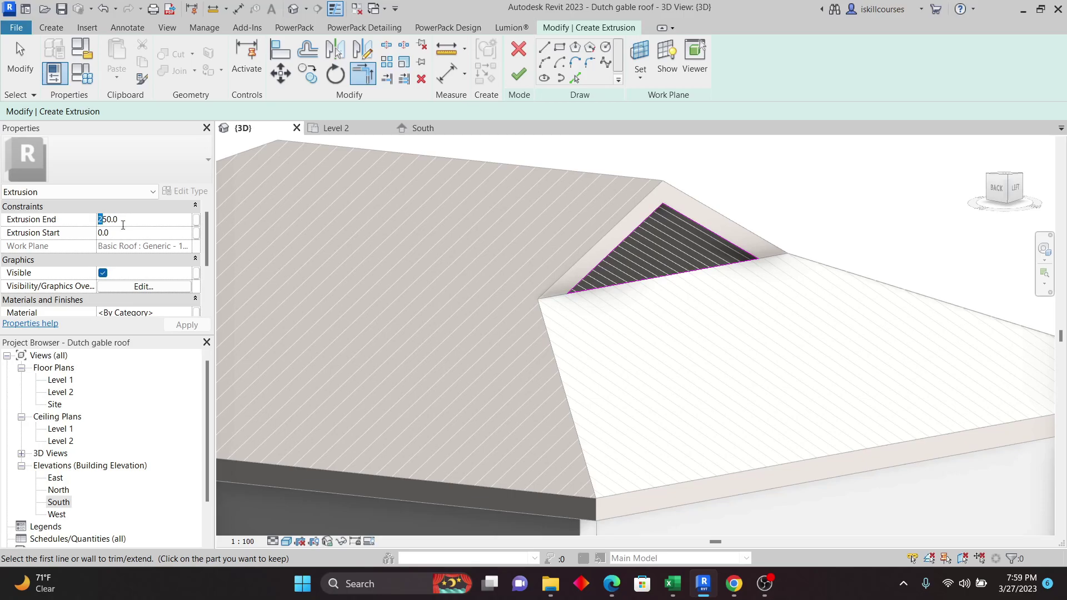
left_click(519, 77)
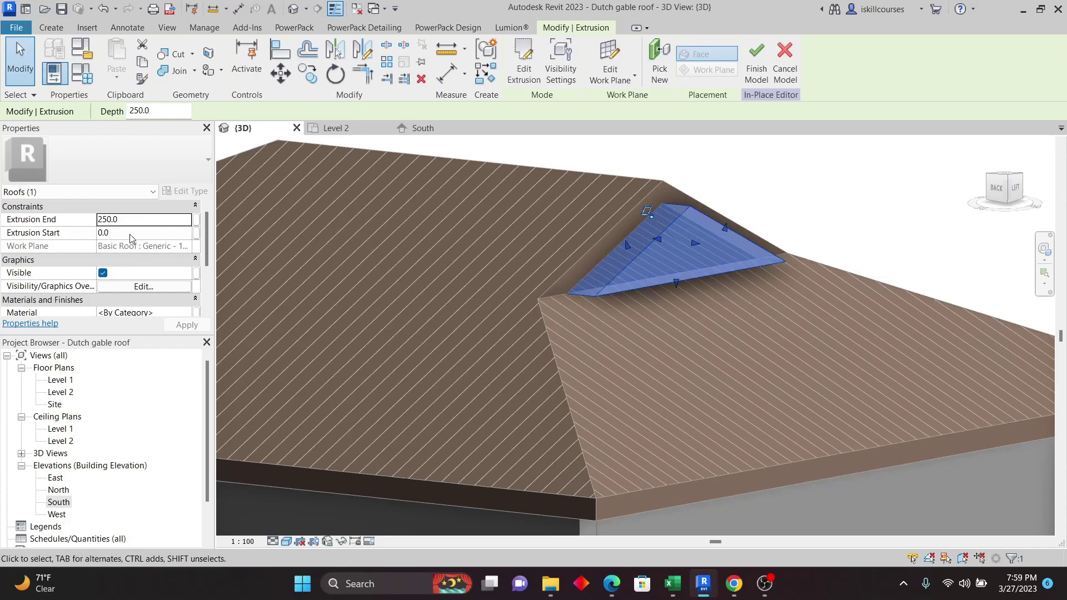
Set the infill's Extrusion End to -50, then drag it deeper to -158.5
double_click(118, 220)
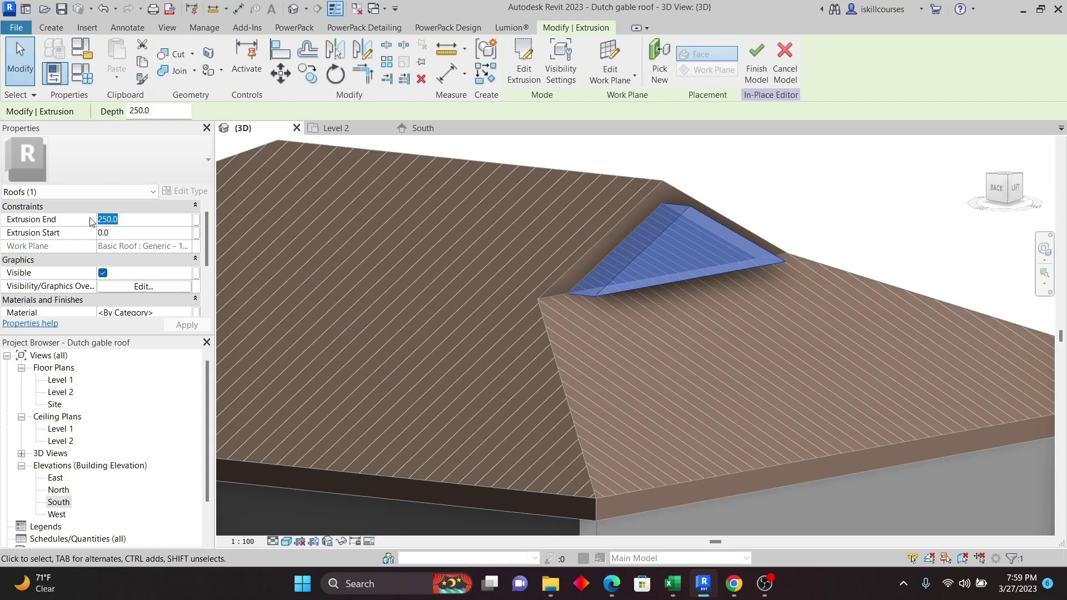
type("50")
key("Return")
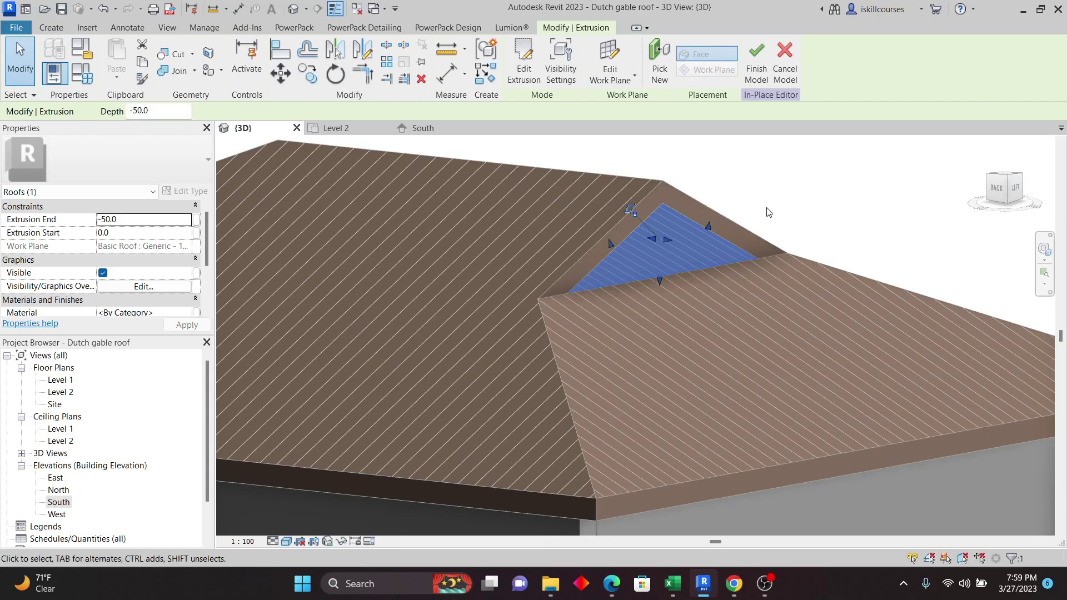
left_click(807, 203)
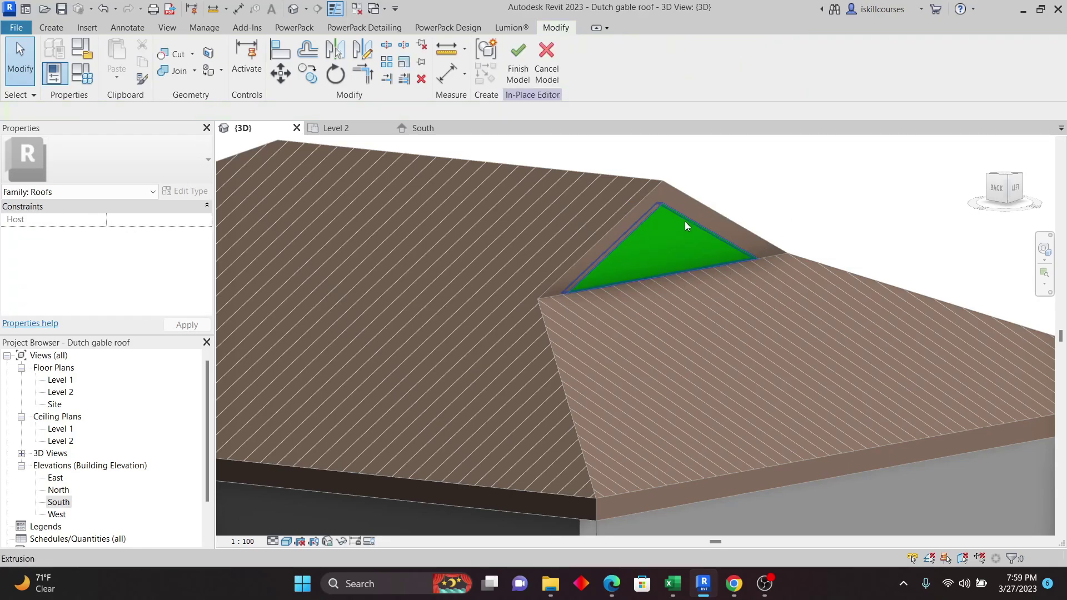
left_click(689, 266)
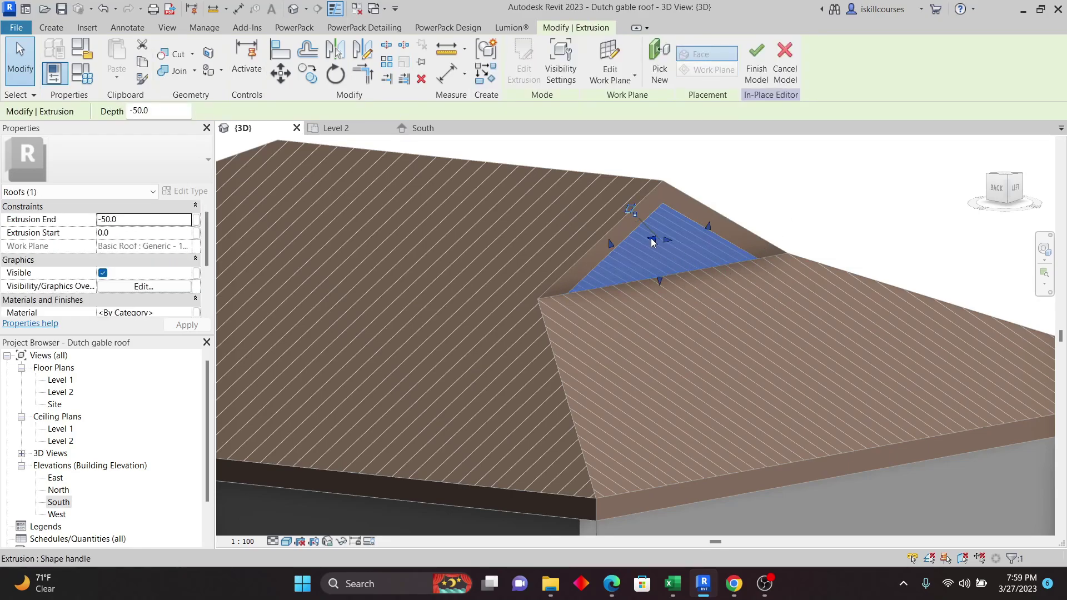
left_click_drag(667, 240, 658, 235)
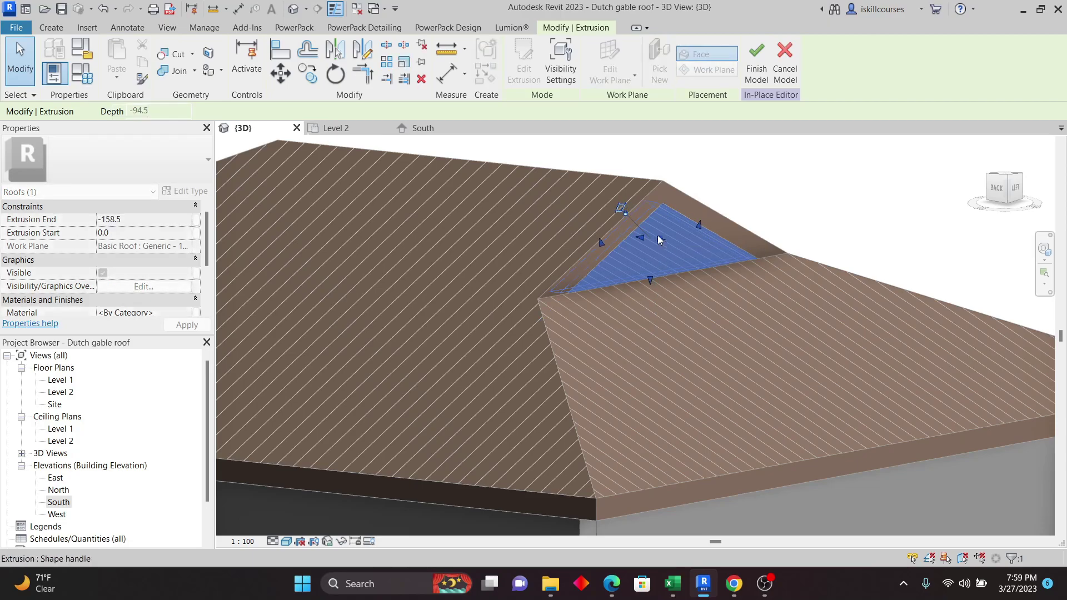
Check the gable infill from another angle and finish the Roofs 1 in-place model
left_click(839, 179)
scroll(689, 230, "up", 2)
scroll(643, 278, "down", 2)
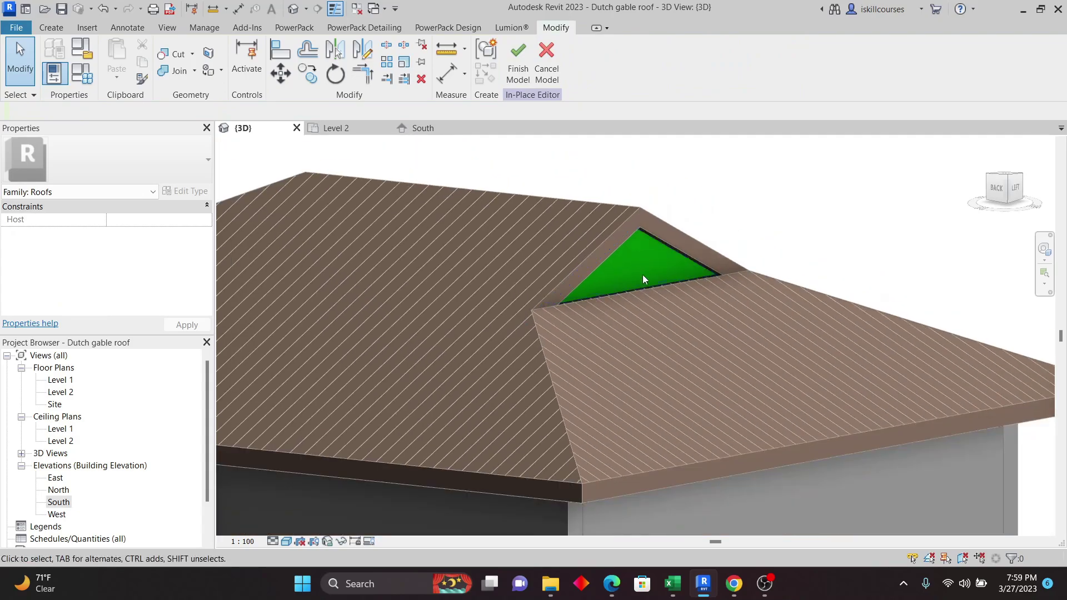
mouse_move(764, 237)
middle_mouse_down("shift")
mouse_move(619, 228)
mouse_move(759, 229)
middle_mouse_up("shift")
scroll(750, 223, "down", 3)
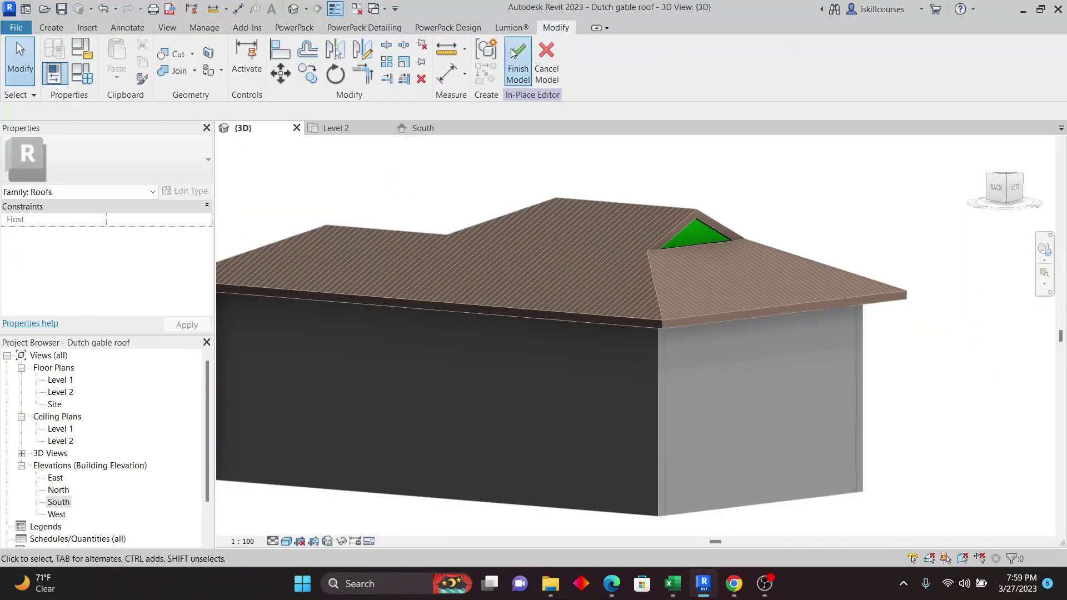
left_click(518, 67)
mouse_move(809, 181)
middle_mouse_down("shift")
mouse_move(772, 214)
mouse_move(690, 169)
mouse_move(797, 195)
middle_mouse_up("shift")
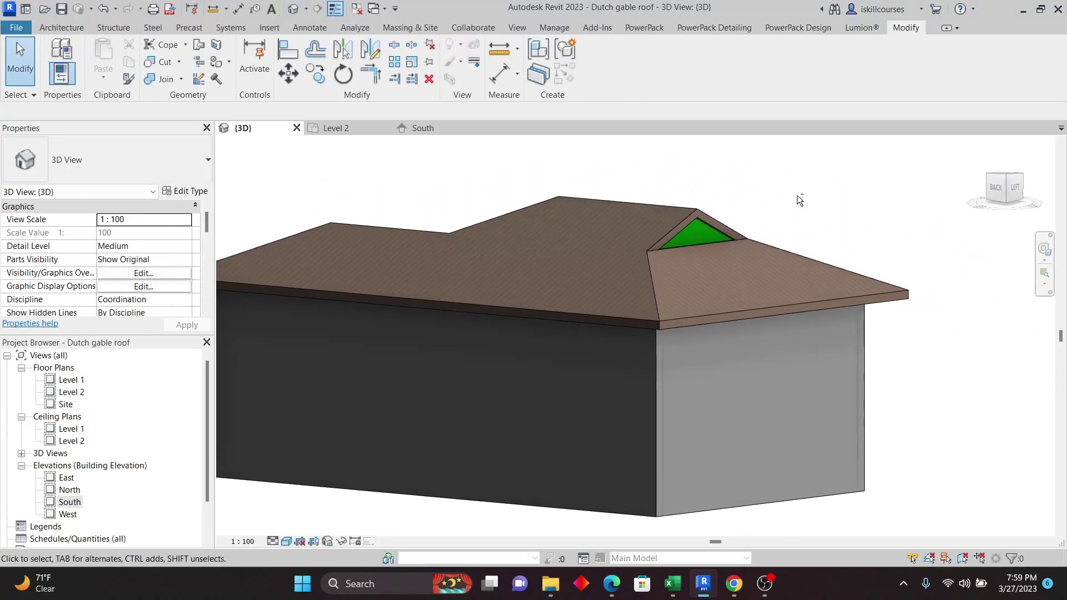
scroll(731, 232, "up", 2)
scroll(730, 232, "up", 1)
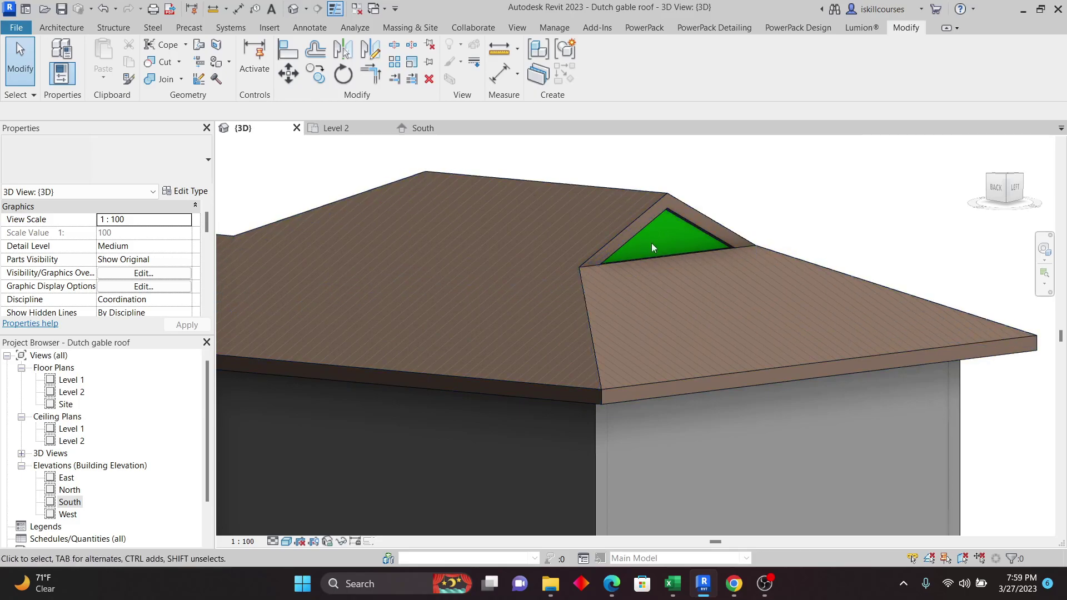
scroll(642, 256, "down", 1)
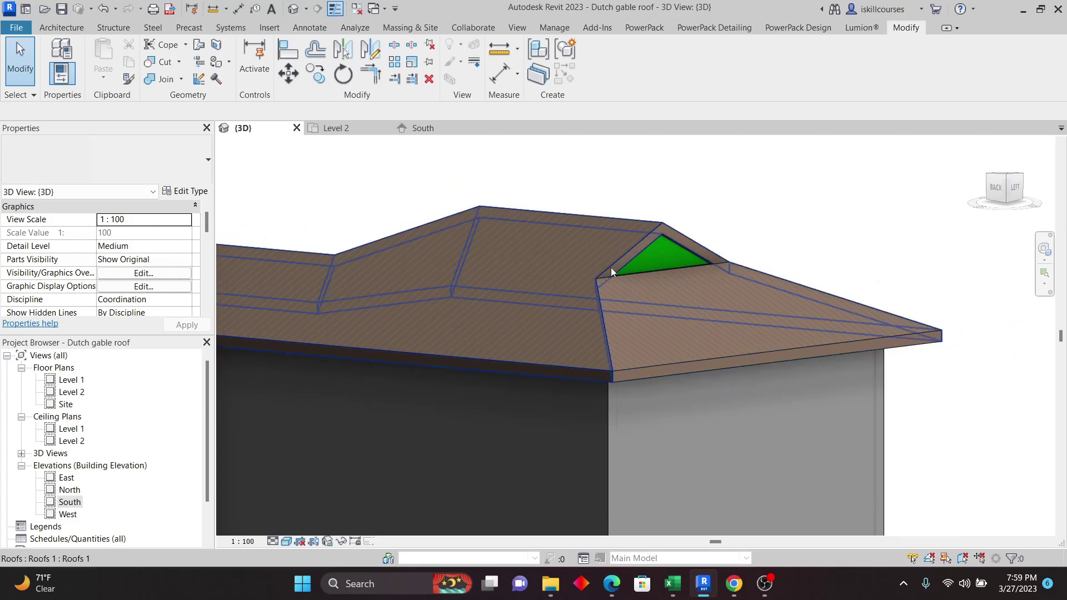
scroll(668, 269, "up", 1)
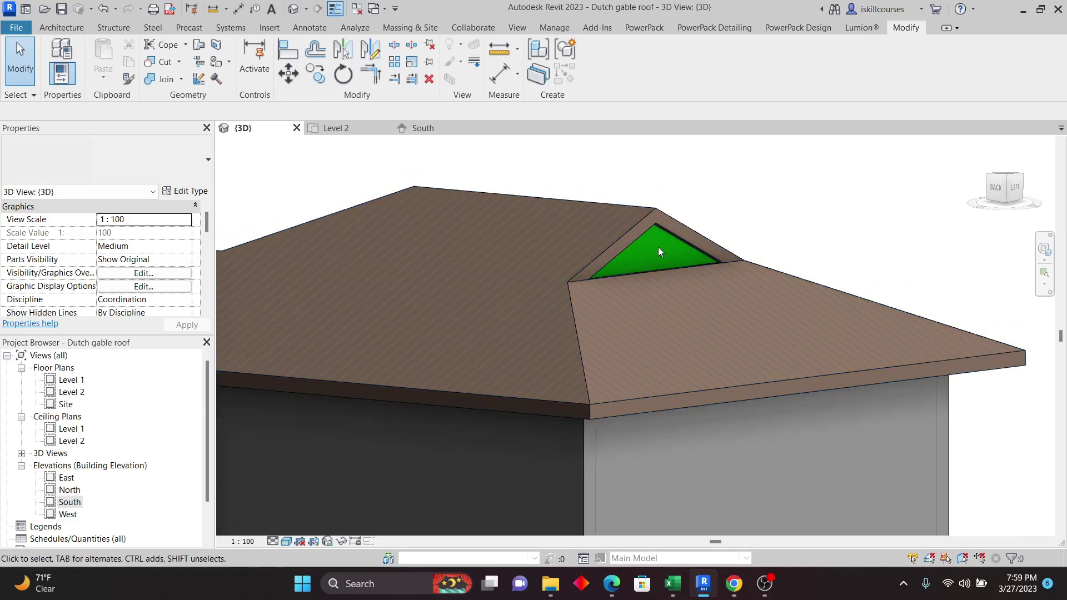
left_click(658, 232)
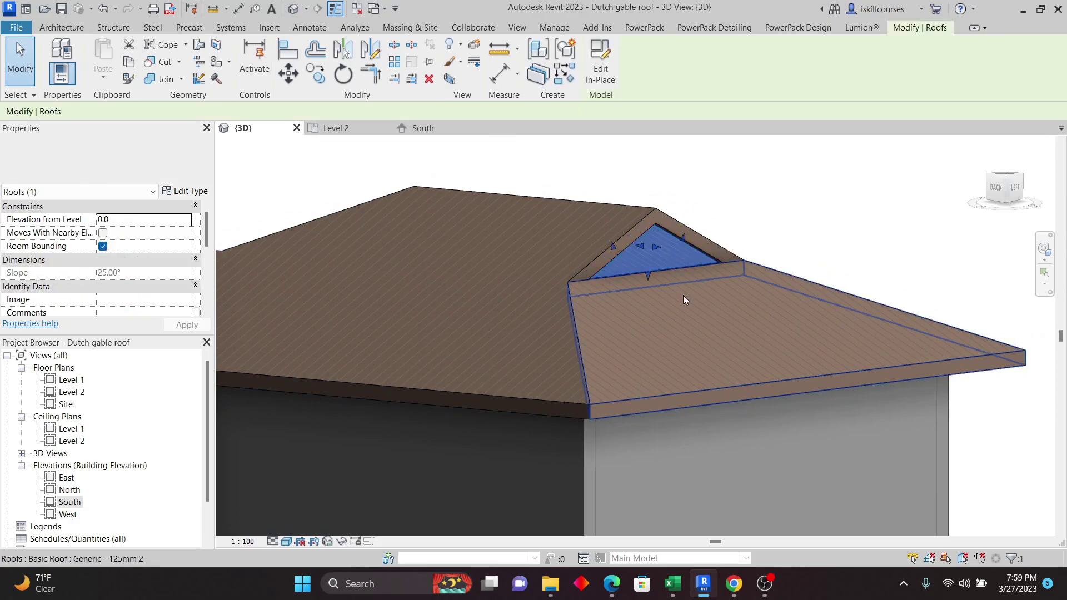
left_click(186, 192)
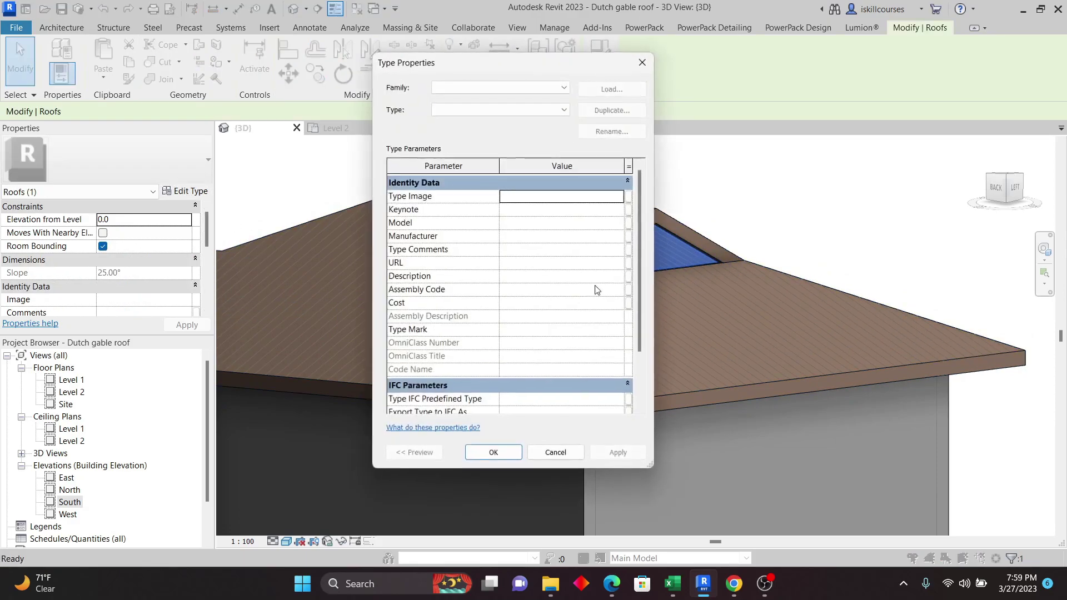
left_click(642, 62)
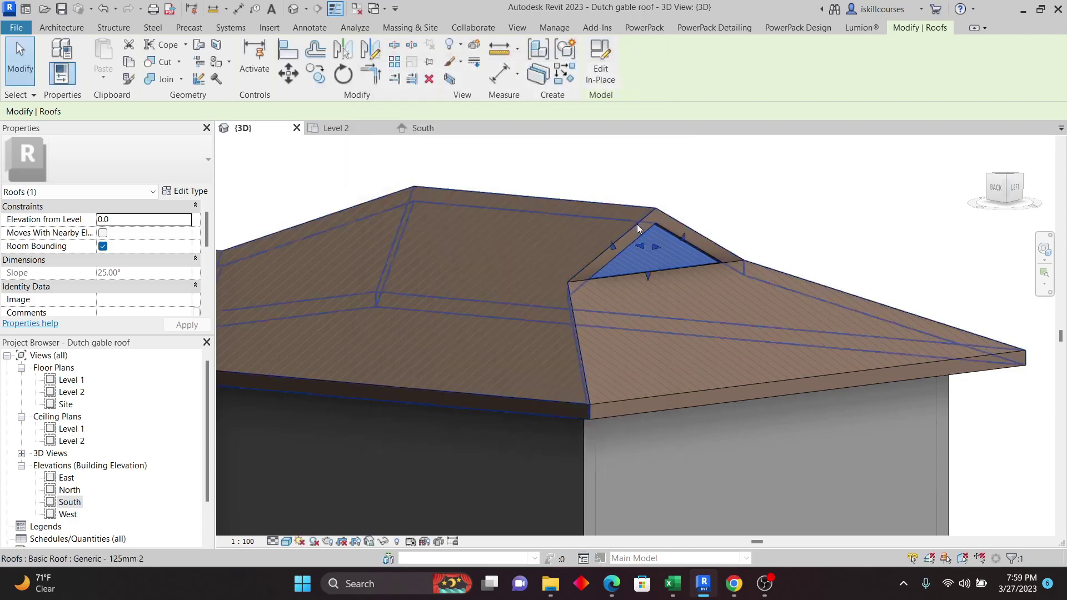
Edit the roof in place and assign the White material to the triangular infill extrusion
left_click(600, 64)
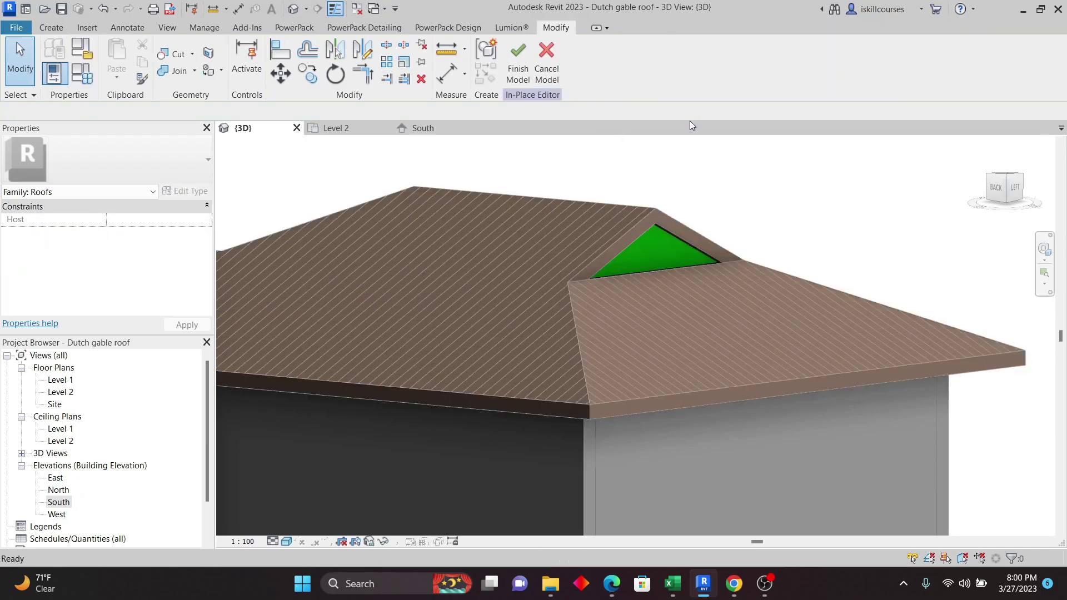
left_click(662, 236)
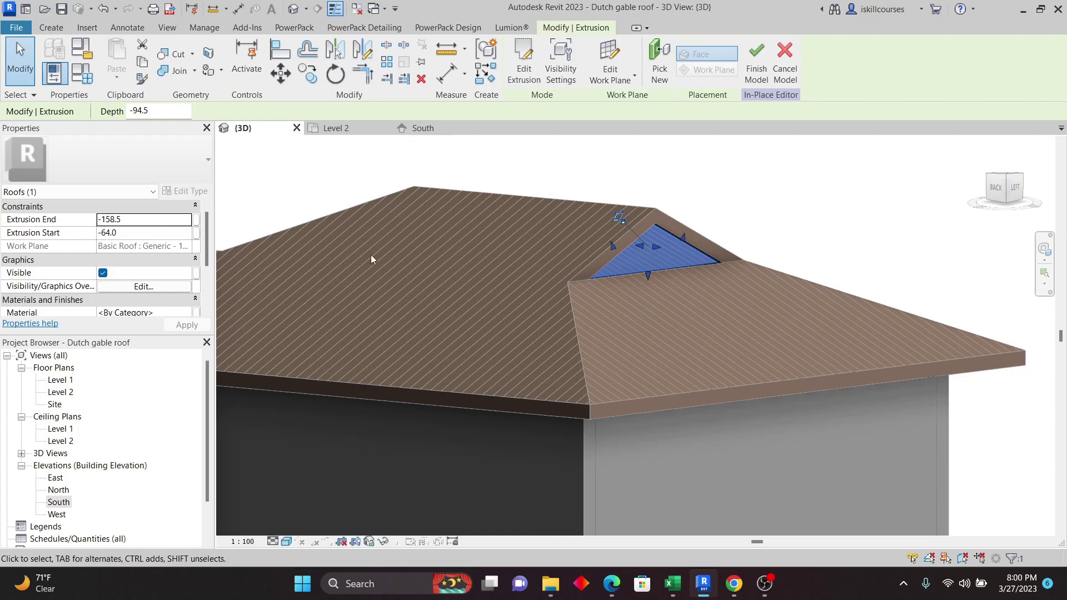
scroll(132, 250, "down", 2)
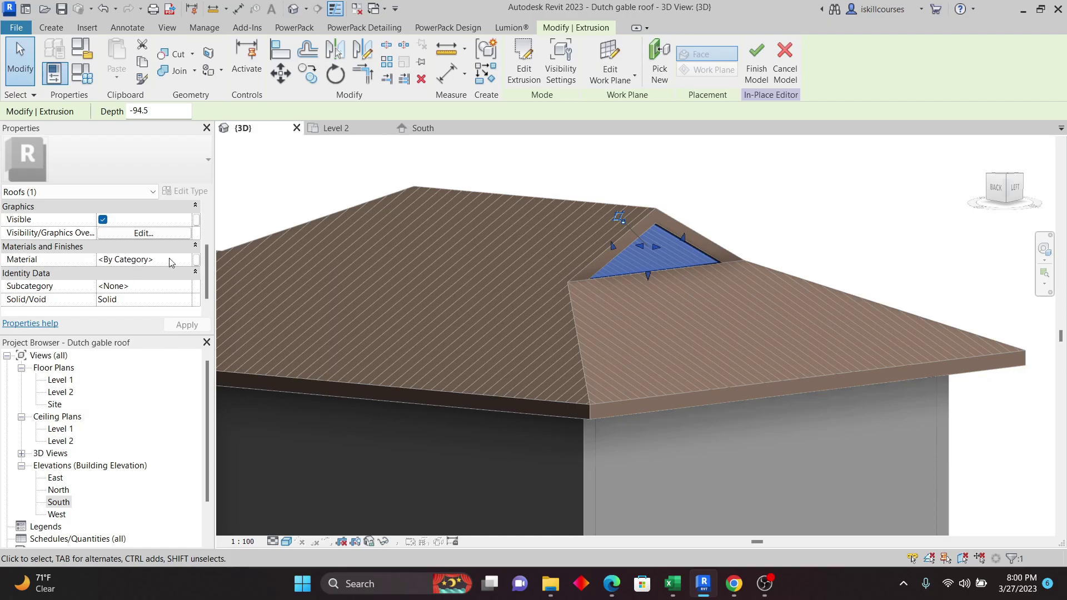
left_click(157, 261)
left_click(187, 260)
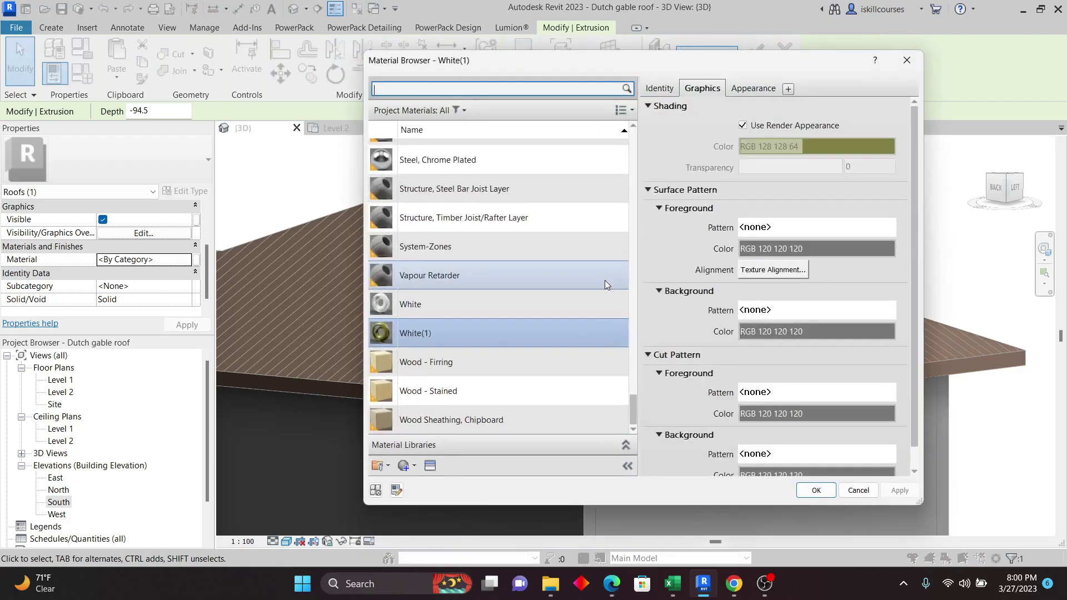
left_click(411, 304)
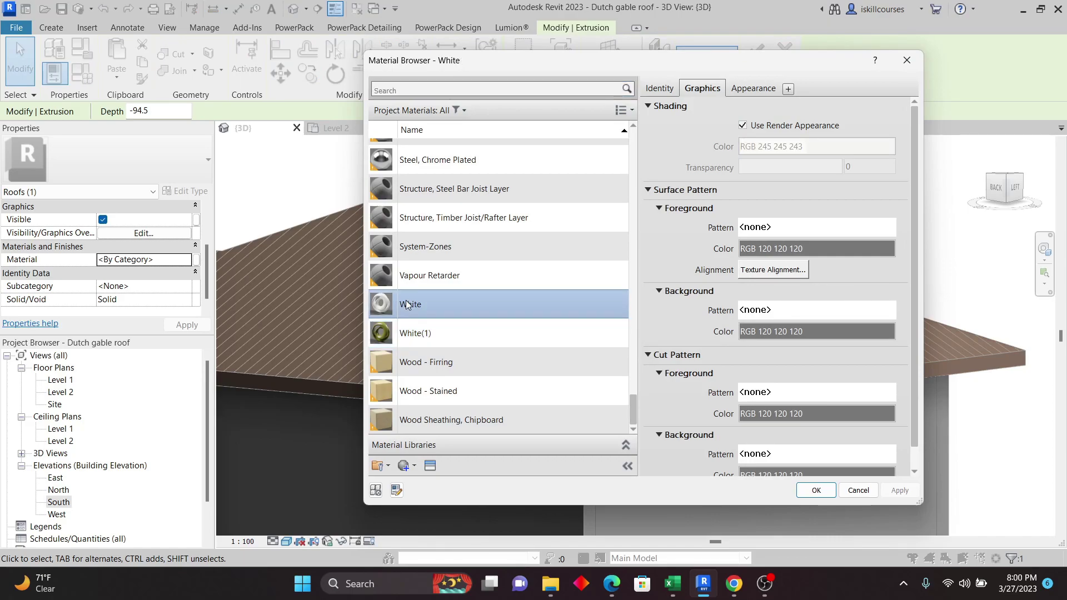
left_click(816, 490)
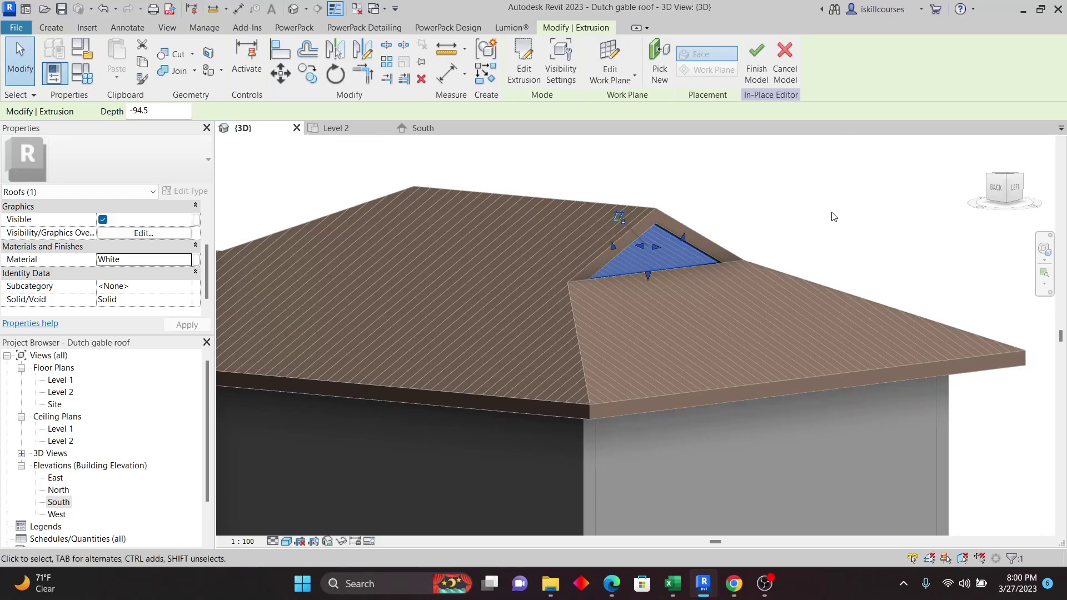
left_click(819, 221)
Finish the in-place model and orbit to an elevated view of the whole house
left_click(518, 61)
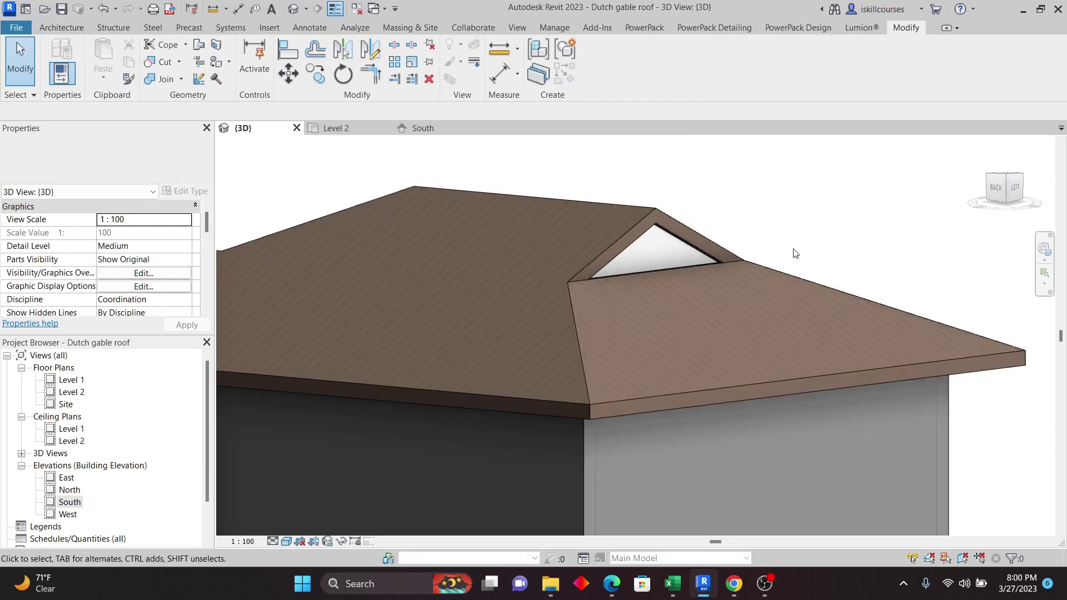
scroll(717, 272, "down", 5)
middle_click_drag(912, 309, 867, 304, "shift")
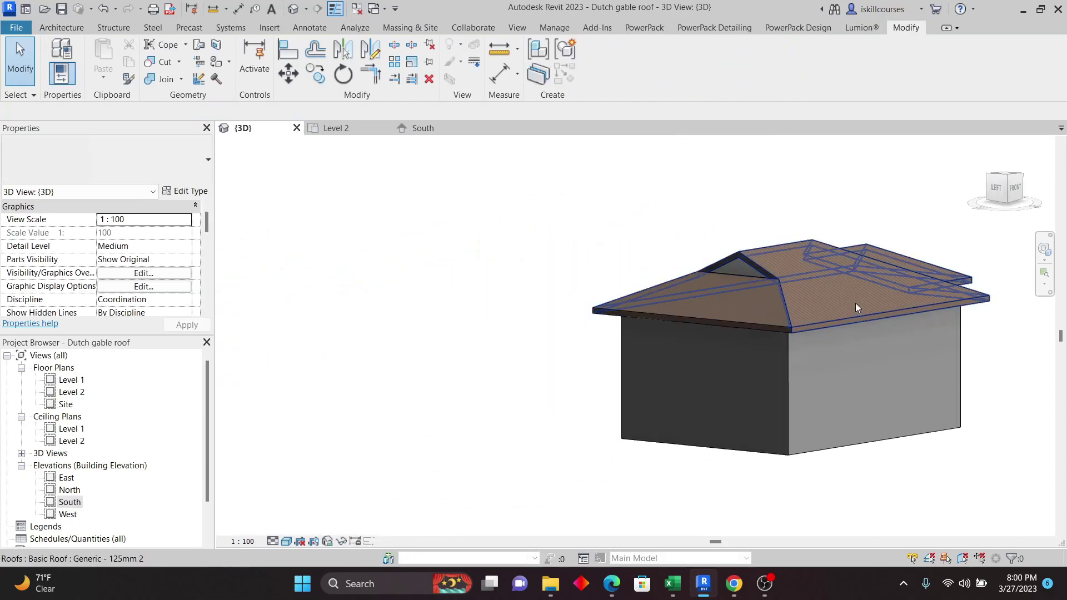
scroll(839, 308, "up", 4)
scroll(588, 229, "down", 4)
middle_click_drag(519, 186, 889, 333, "shift")
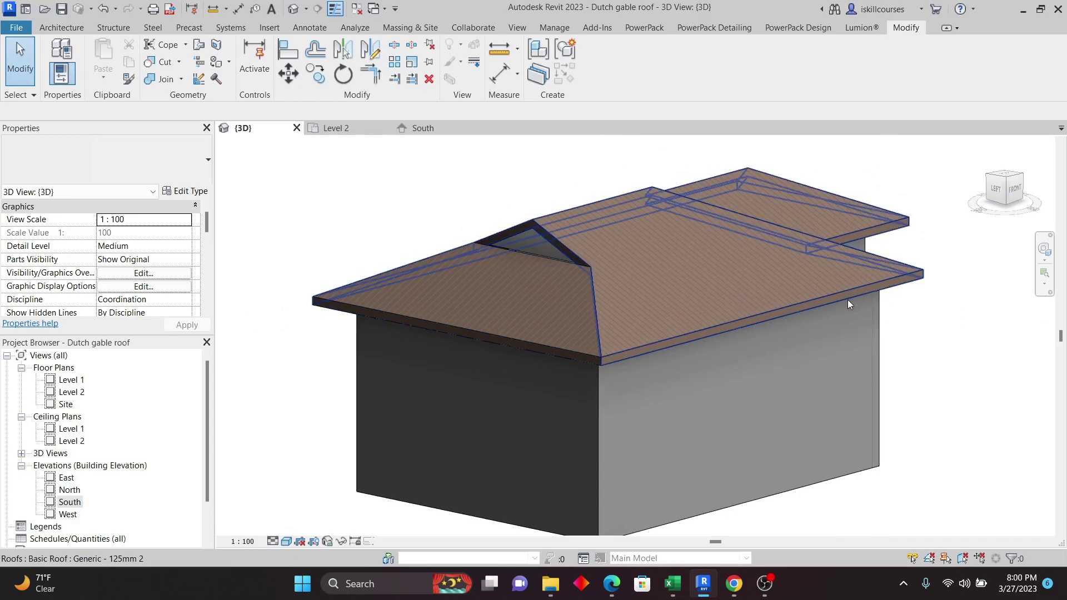
left_click(61, 29)
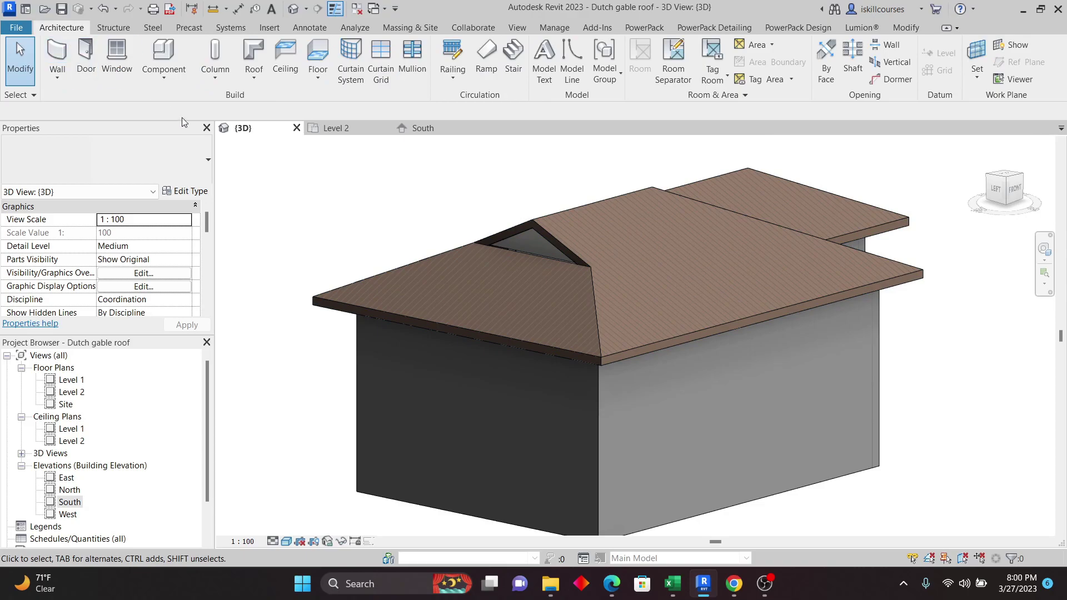
Start Roof: Fascia with its type profile set to M_Fascia-Flat : 19 x 286mm
left_click(253, 73)
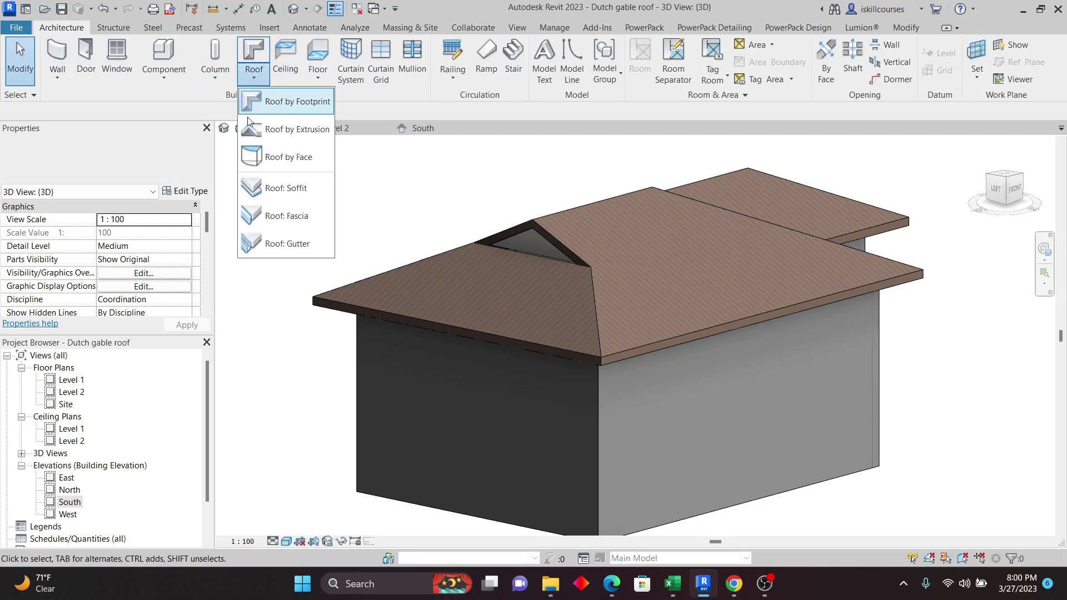
left_click(267, 212)
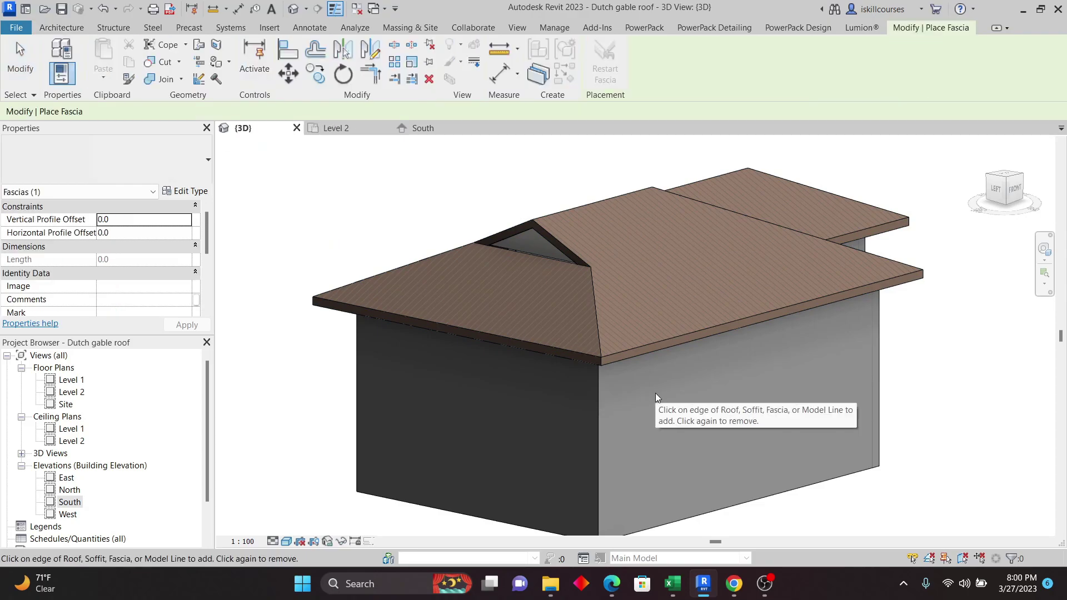
scroll(655, 392, "up", 2)
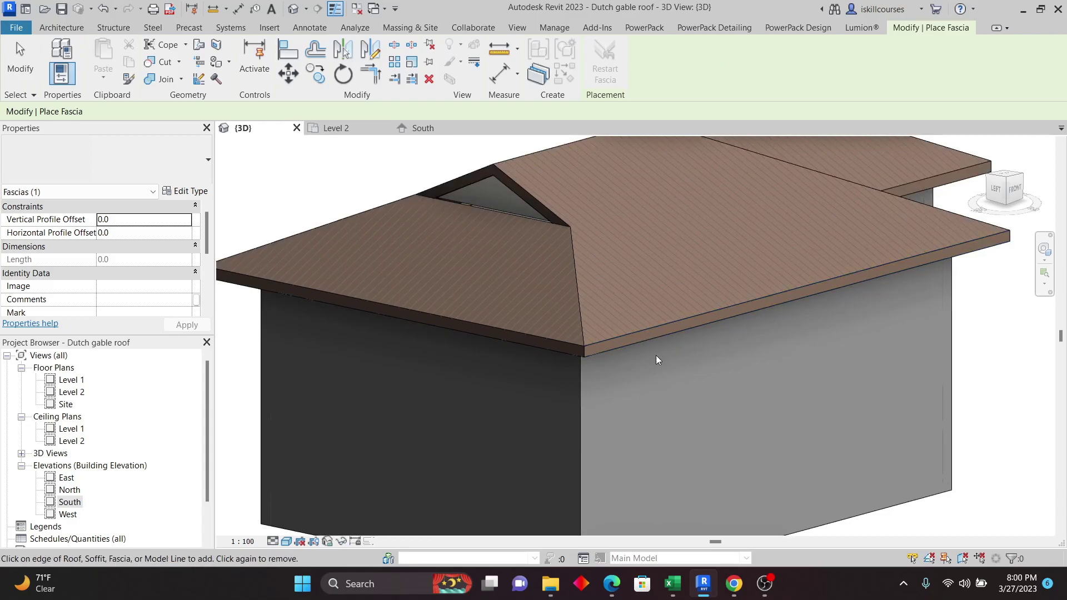
left_click(180, 193)
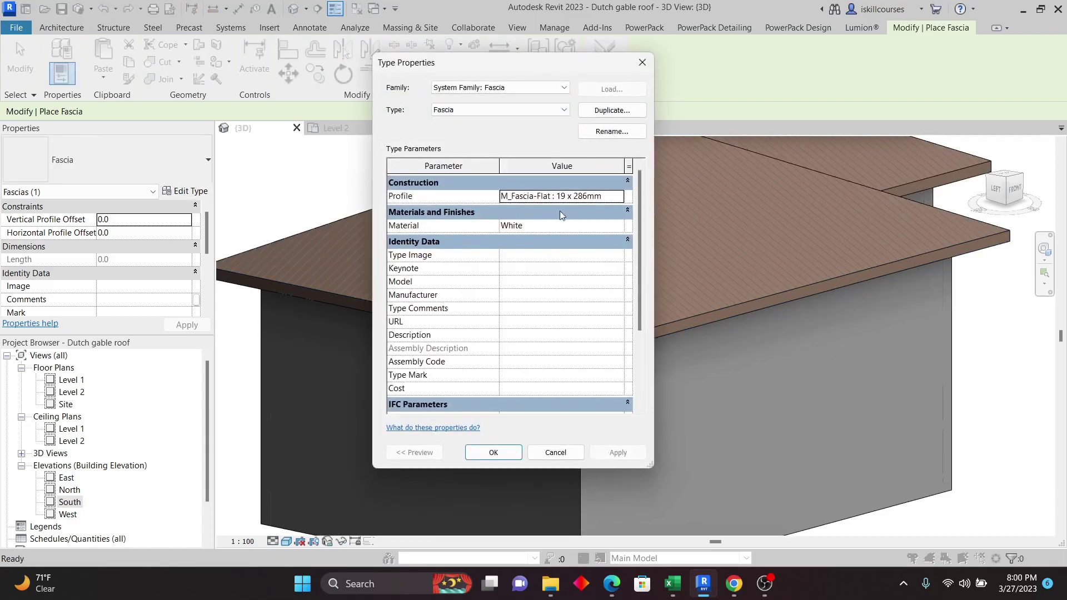
left_click(618, 197)
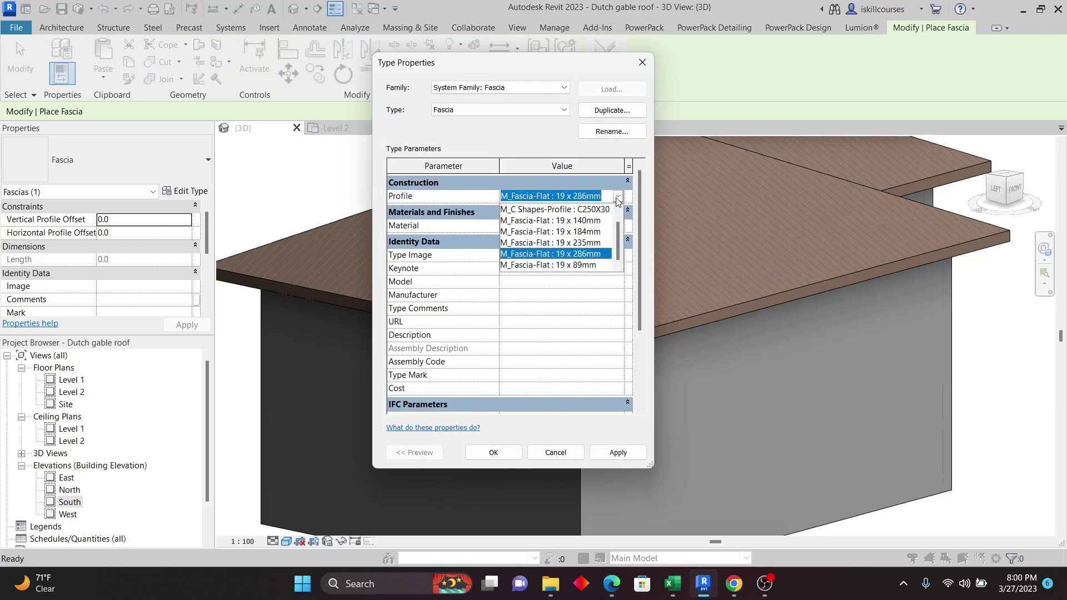
left_click(589, 259)
left_click(493, 453)
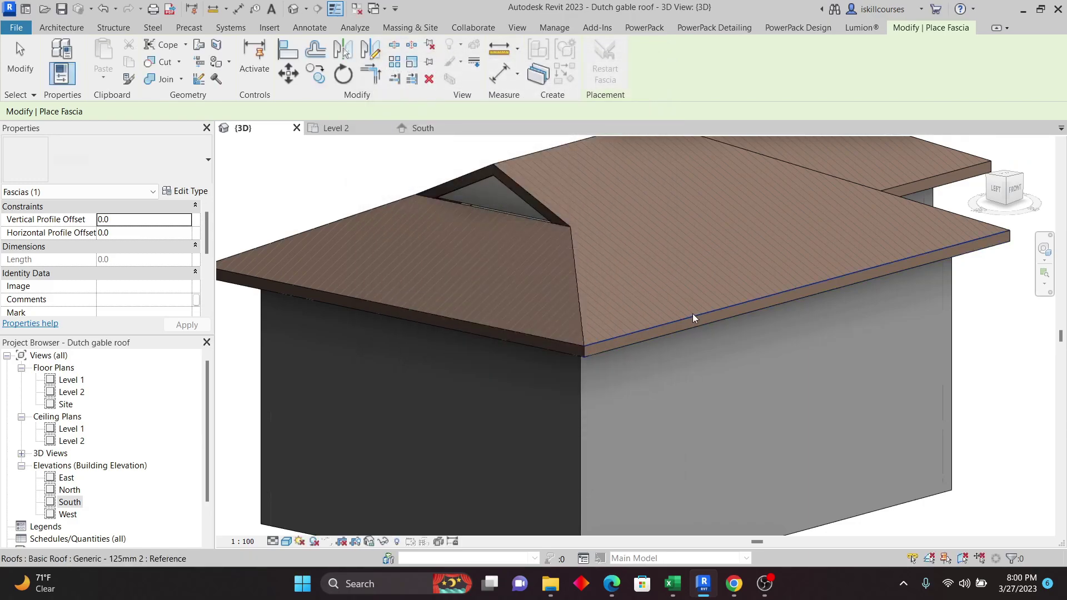
Place the white fascia along the whole chained eave line and orbit to check it
key("Tab")
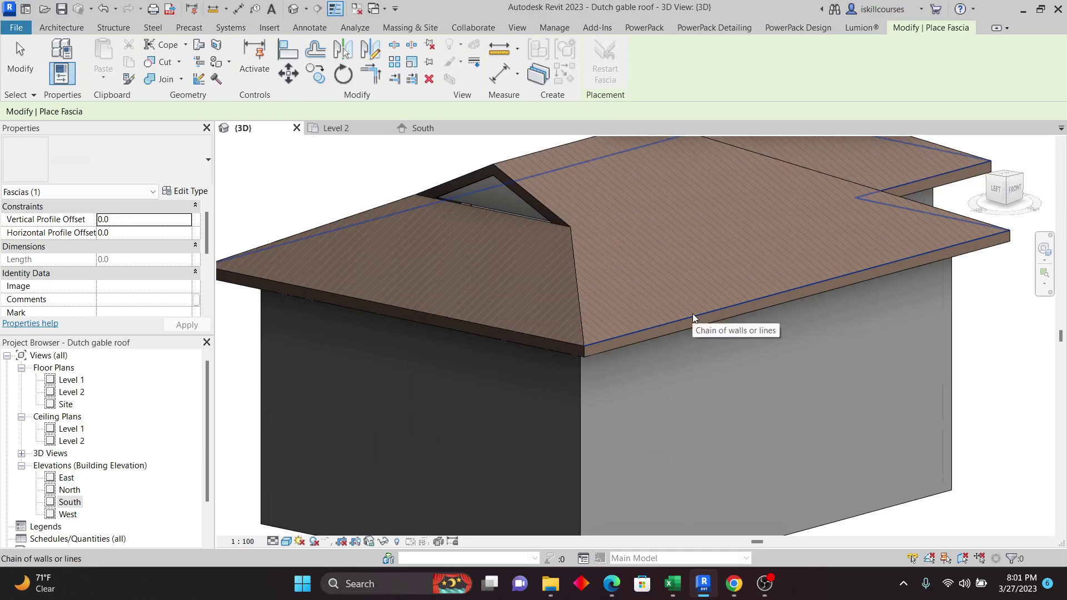
left_click(692, 314)
scroll(577, 355, "down", 2)
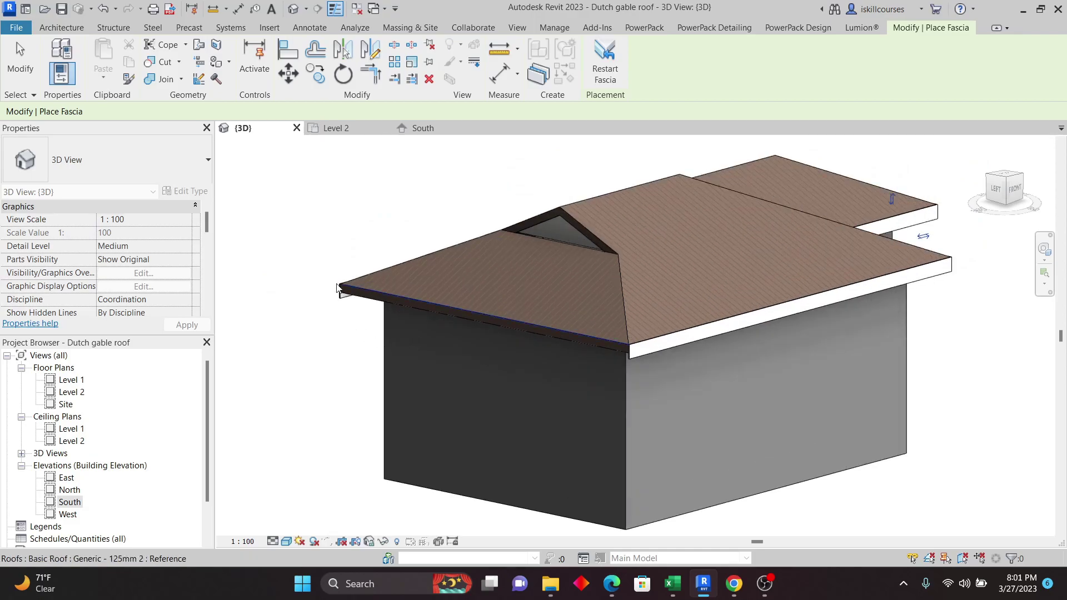
scroll(585, 363, "up", 2)
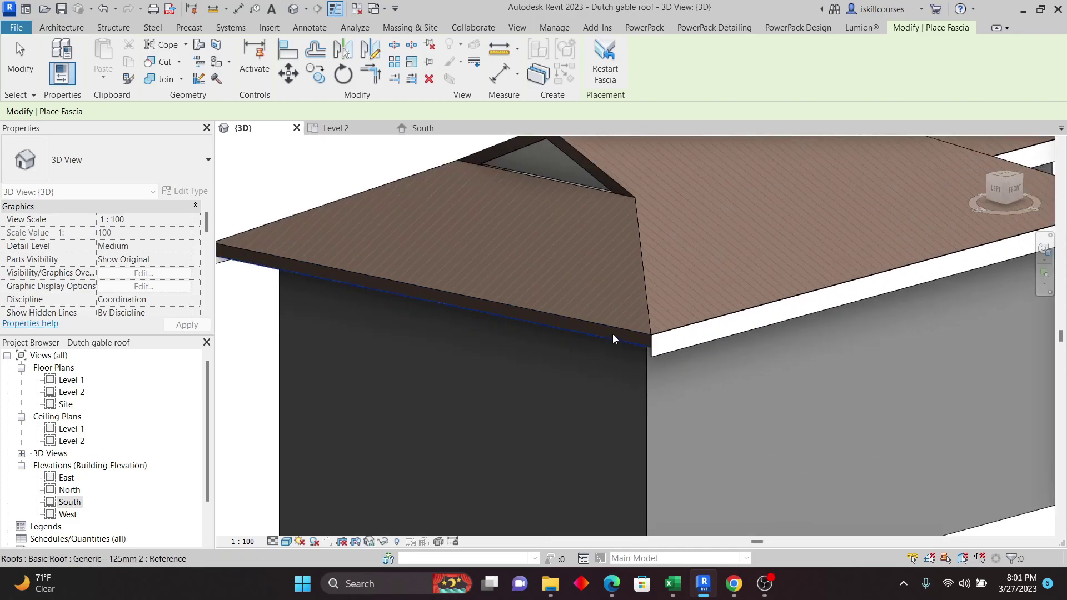
scroll(611, 328, "down", 5)
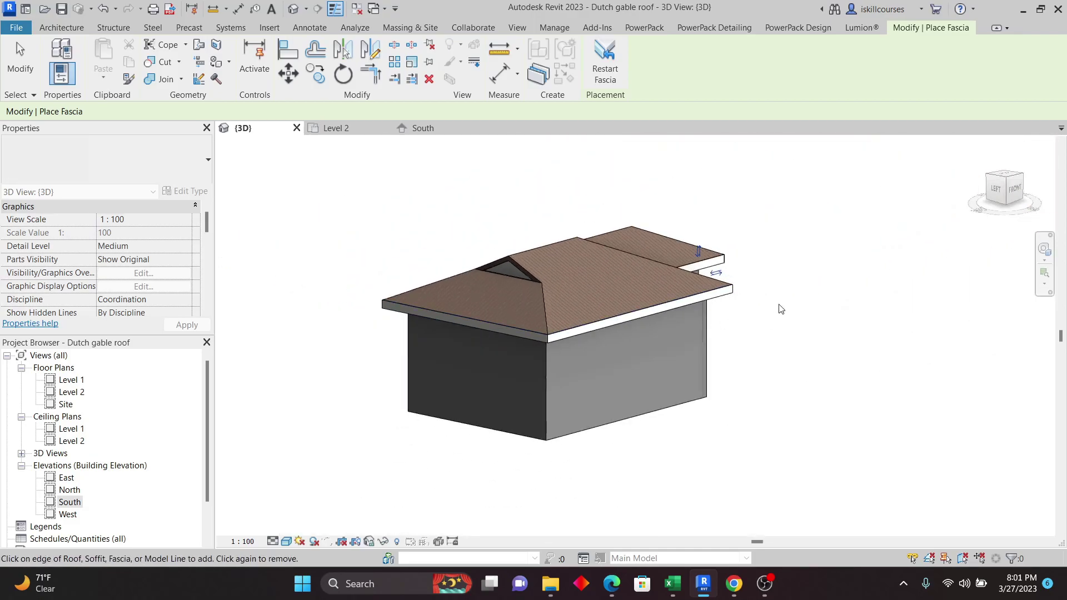
middle_click_drag(790, 314, 948, 305, "shift")
scroll(767, 326, "up", 3)
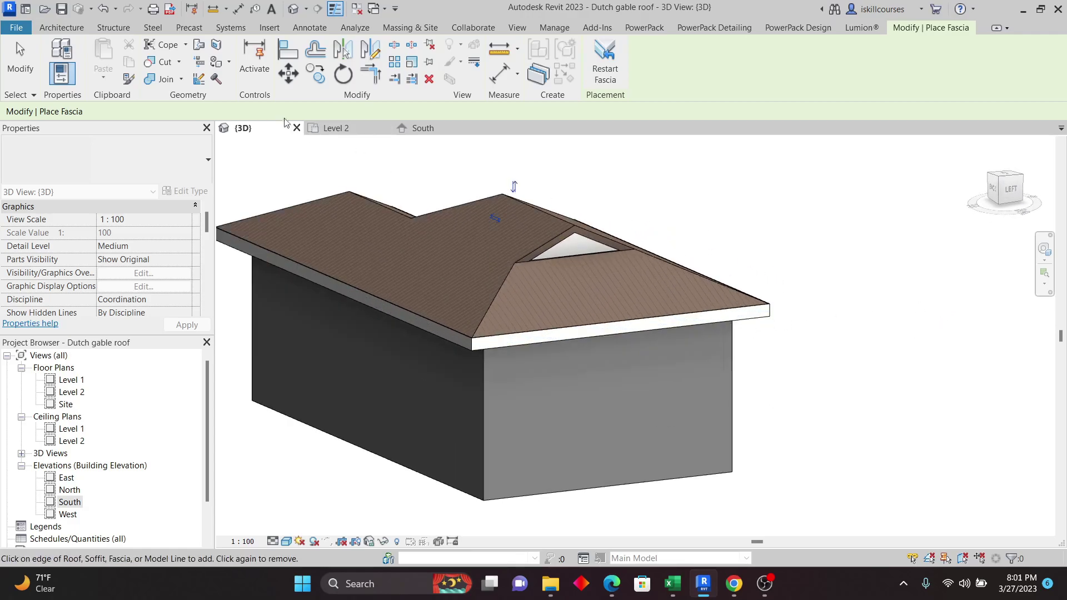
left_click(62, 29)
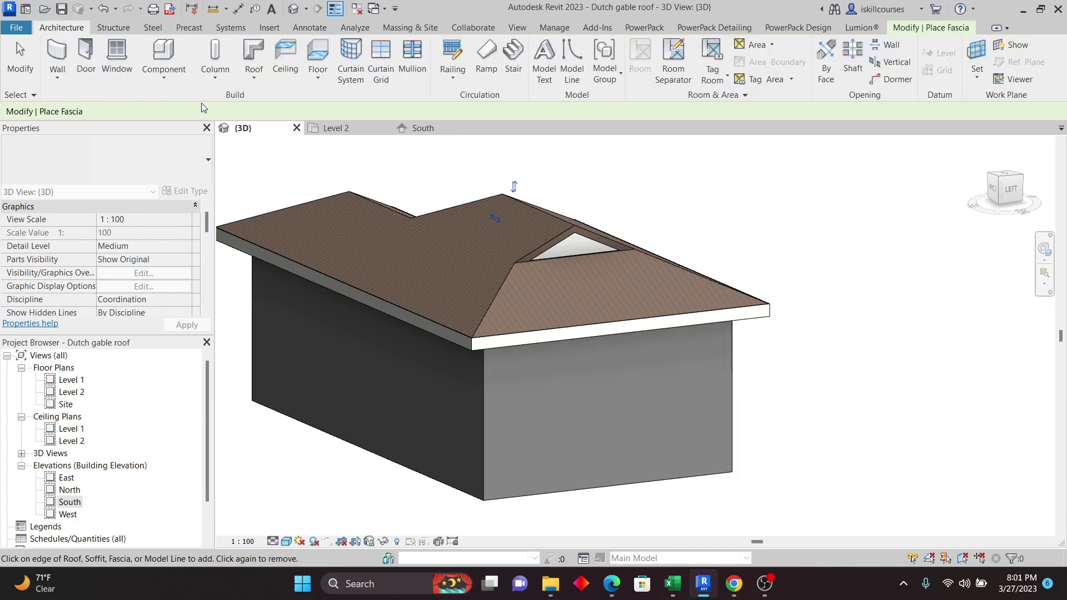
Start Roof: Gutter and add it along the front fascia and recessed middle eaves
left_click(253, 84)
left_click(282, 243)
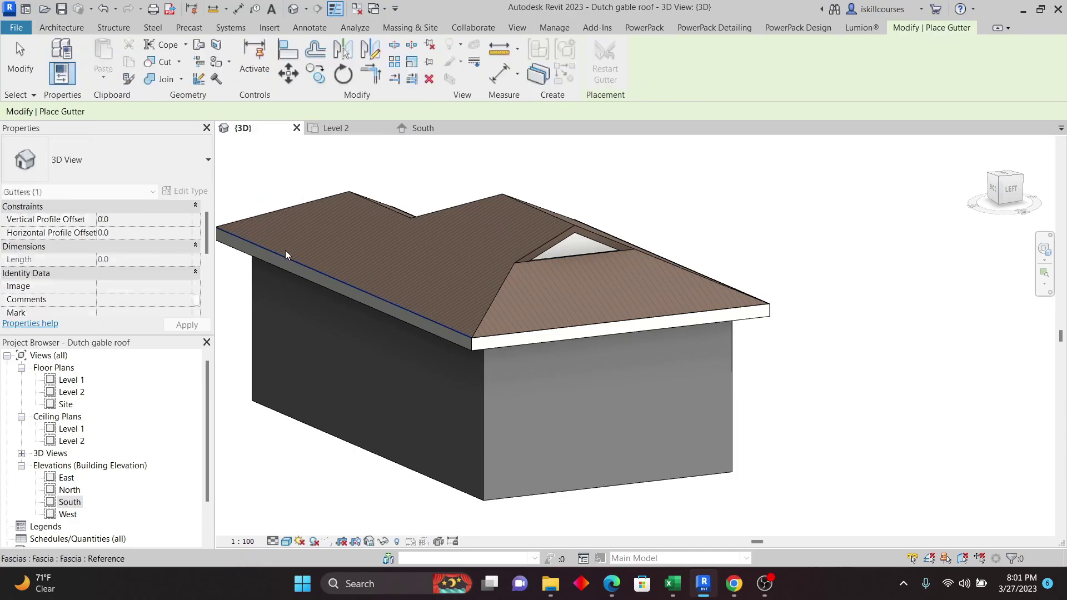
middle_click_drag(849, 348, 587, 341, "shift")
scroll(556, 344, "up", 3)
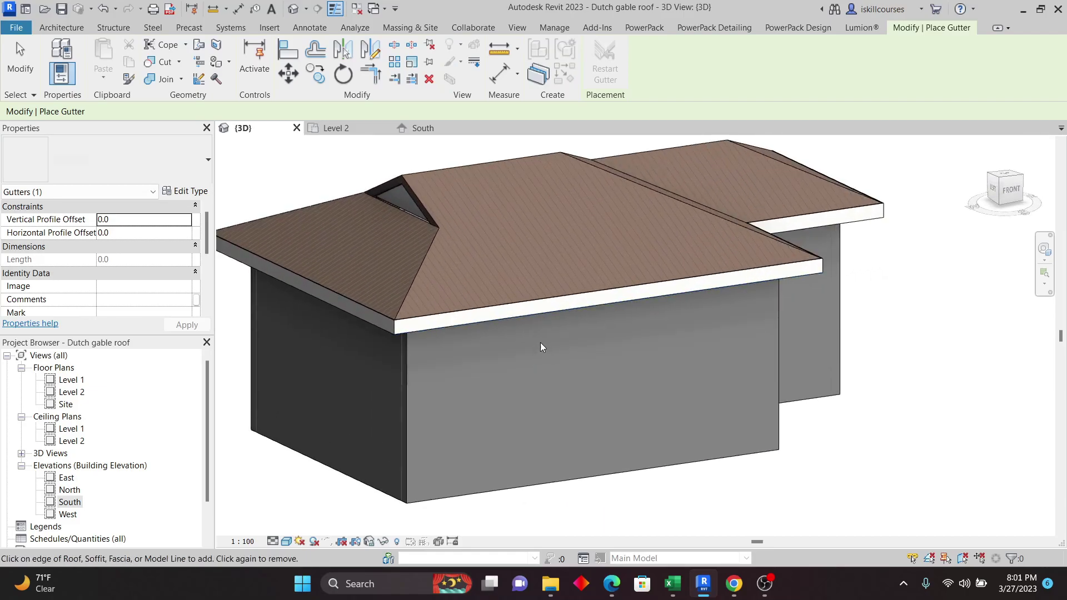
left_click(558, 315)
scroll(545, 326, "down", 3)
middle_click_drag(833, 324, 739, 364, "shift")
left_click(742, 346)
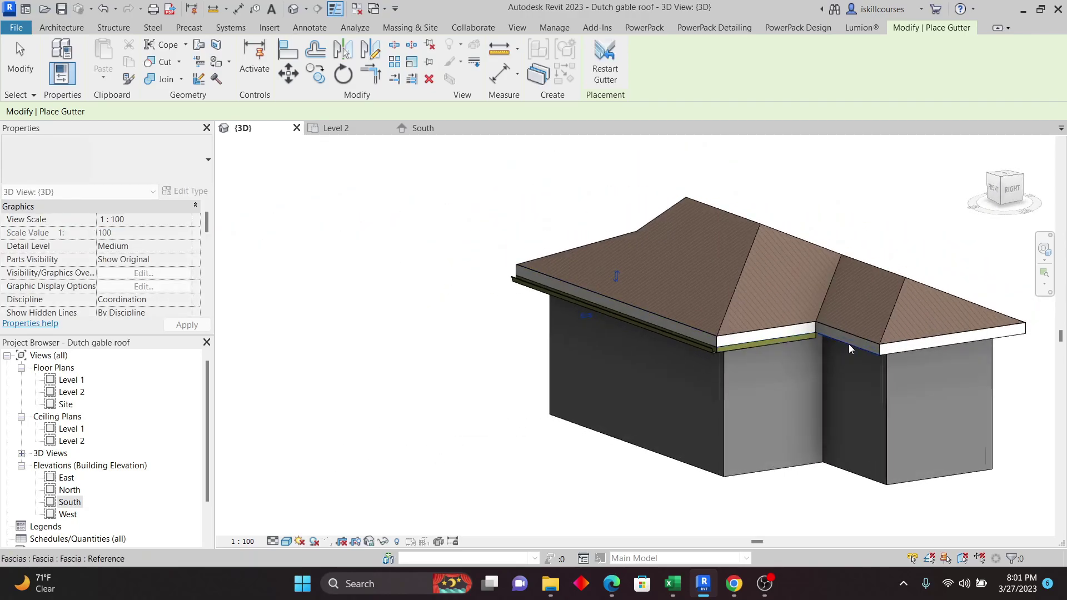
scroll(739, 366, "up", 3)
scroll(718, 350, "down", 2)
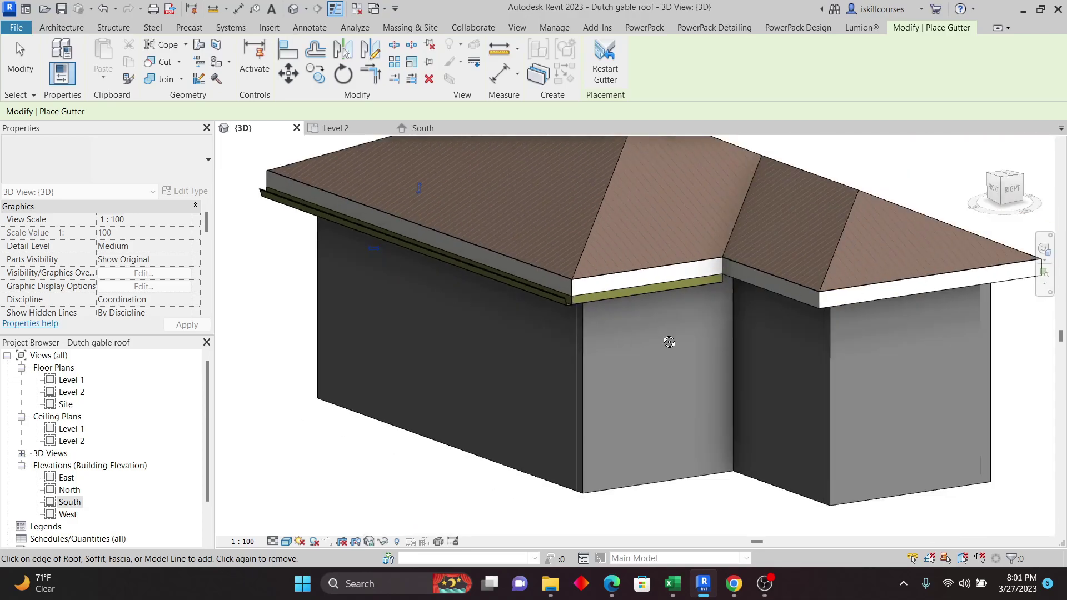
scroll(819, 329, "up", 3)
left_click(834, 292)
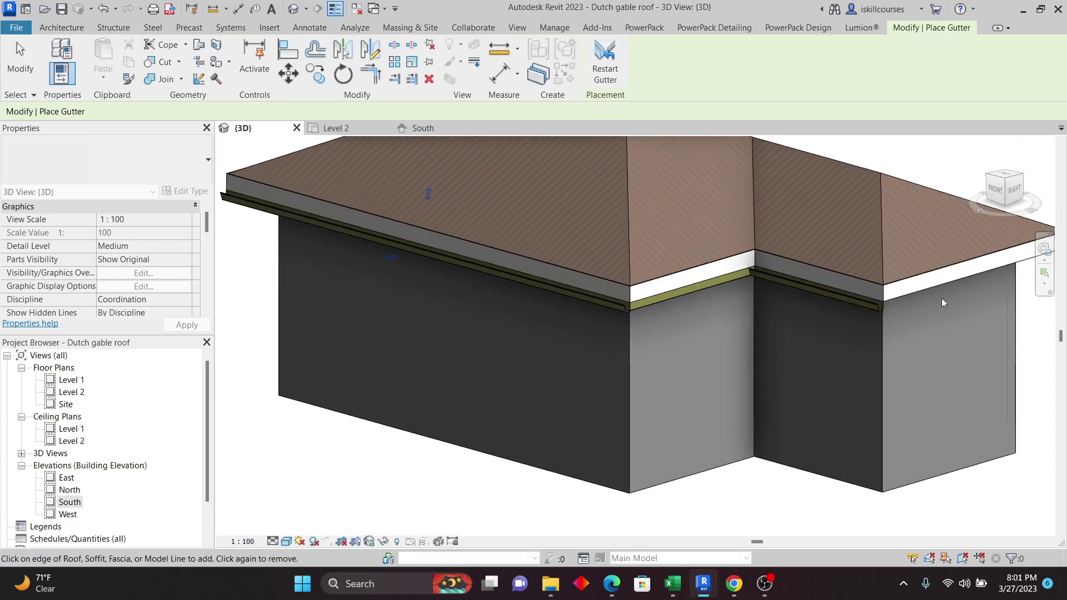
Add gutter along the side fascia edge, then end the 39714.0 long gutter run
scroll(942, 289, "down", 5)
middle_click_drag(834, 335, 664, 333, "shift")
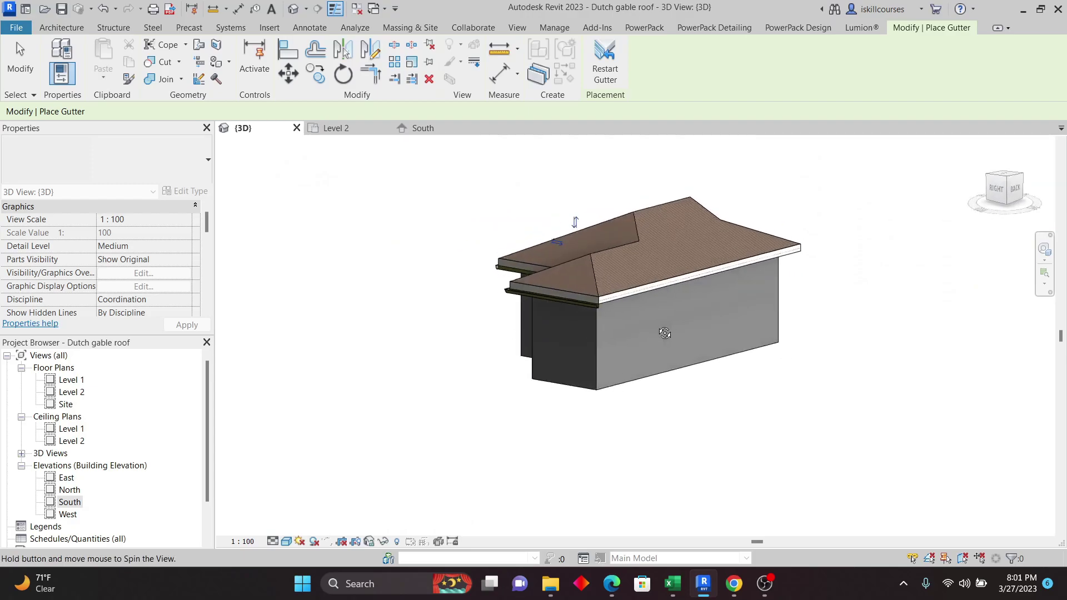
scroll(664, 333, "up", 4)
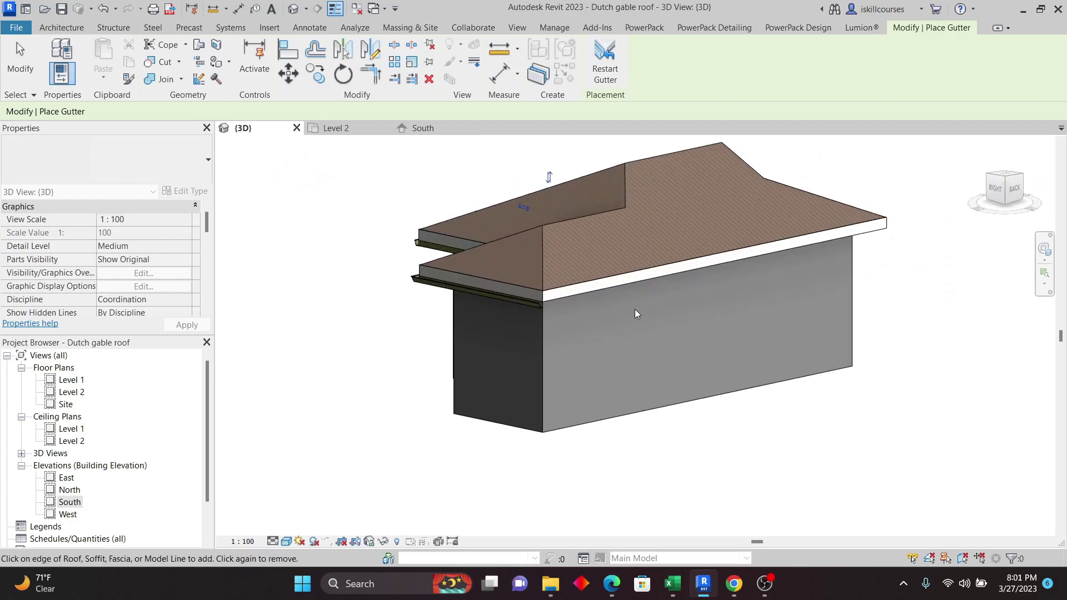
left_click(599, 291)
middle_click_drag(596, 315, 659, 331, "shift")
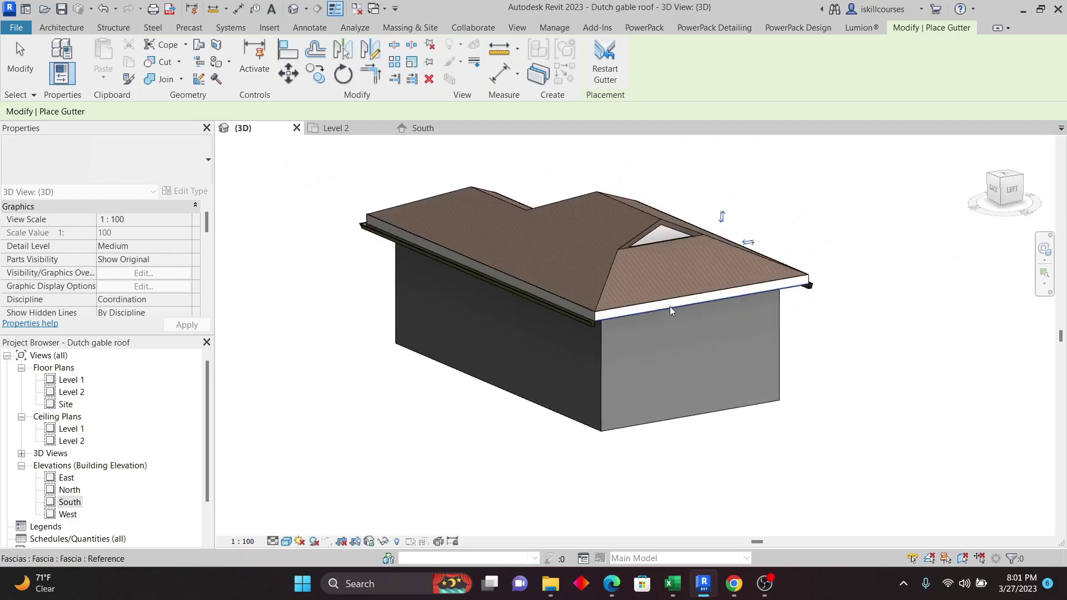
middle_click_drag(722, 372, 667, 356, "shift")
scroll(559, 311, "up", 5)
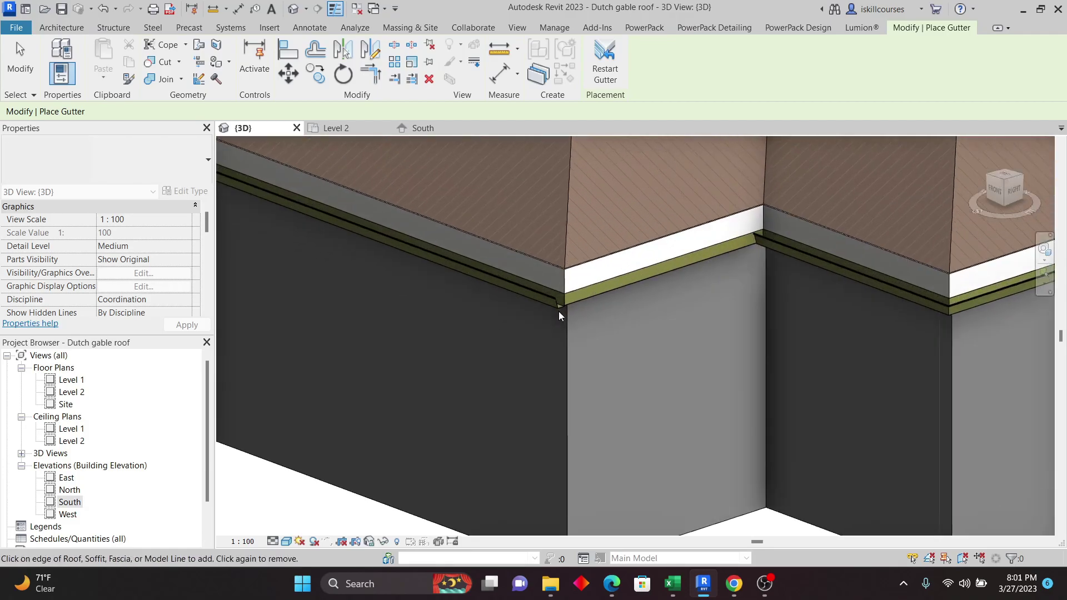
scroll(558, 311, "up", 3)
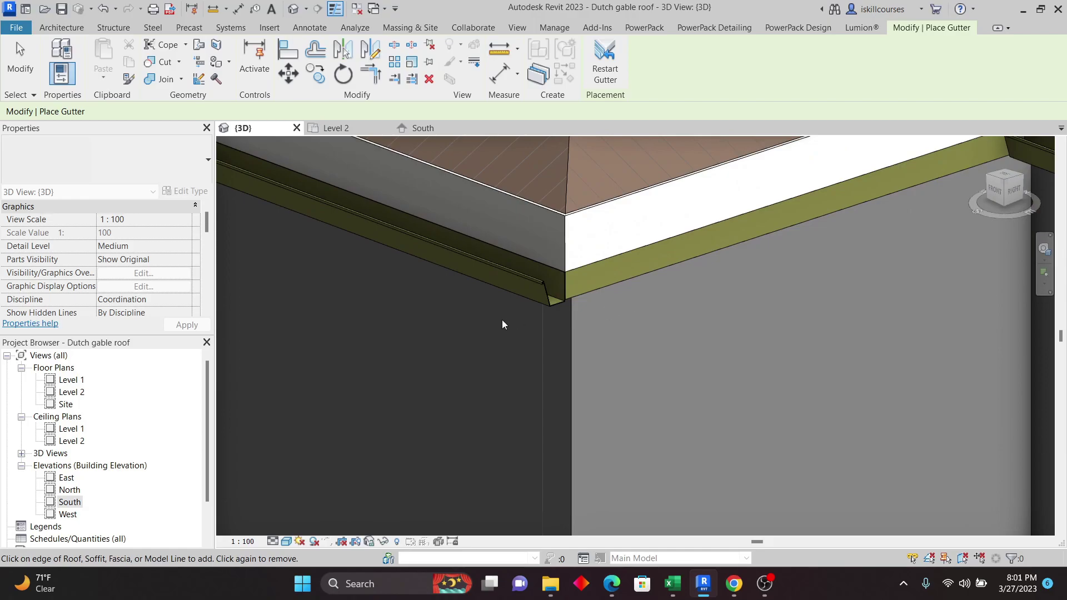
scroll(502, 319, "down", 2)
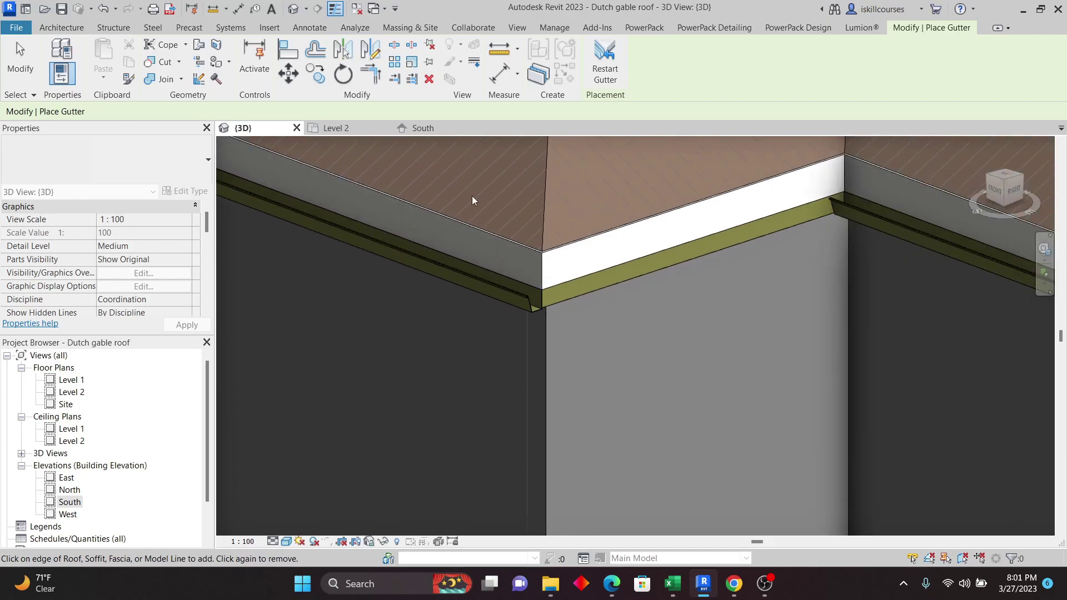
right_click(715, 295)
left_click(728, 303)
right_click(734, 308)
left_click(749, 314)
Add the middle fascia segment to the gutter and orbit to a left-front view
left_click(692, 259)
scroll(667, 260, "down", 2)
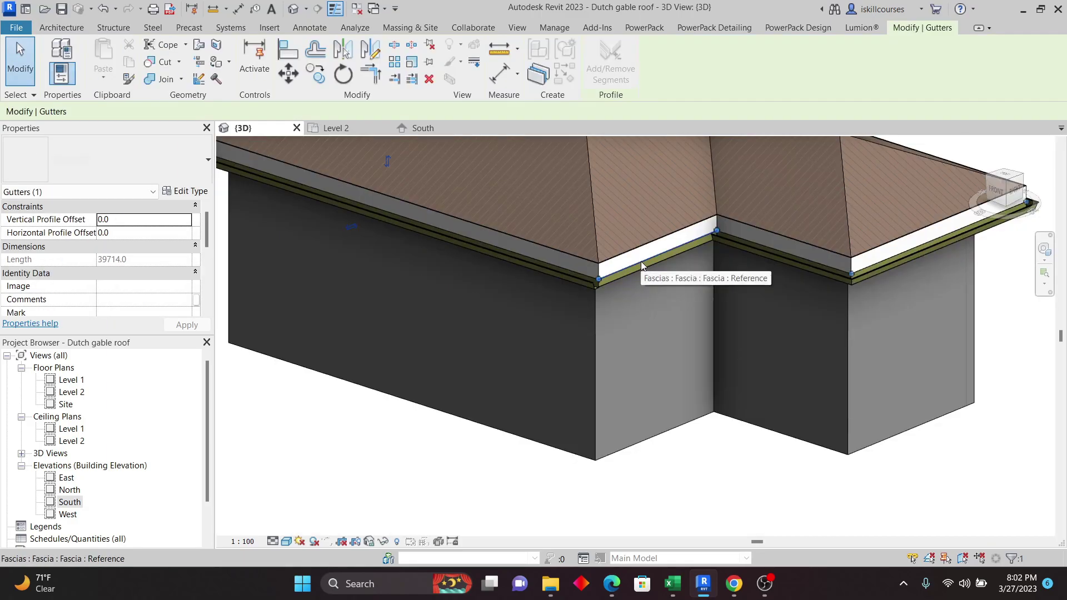
left_click(641, 263)
scroll(666, 267, "up", 4)
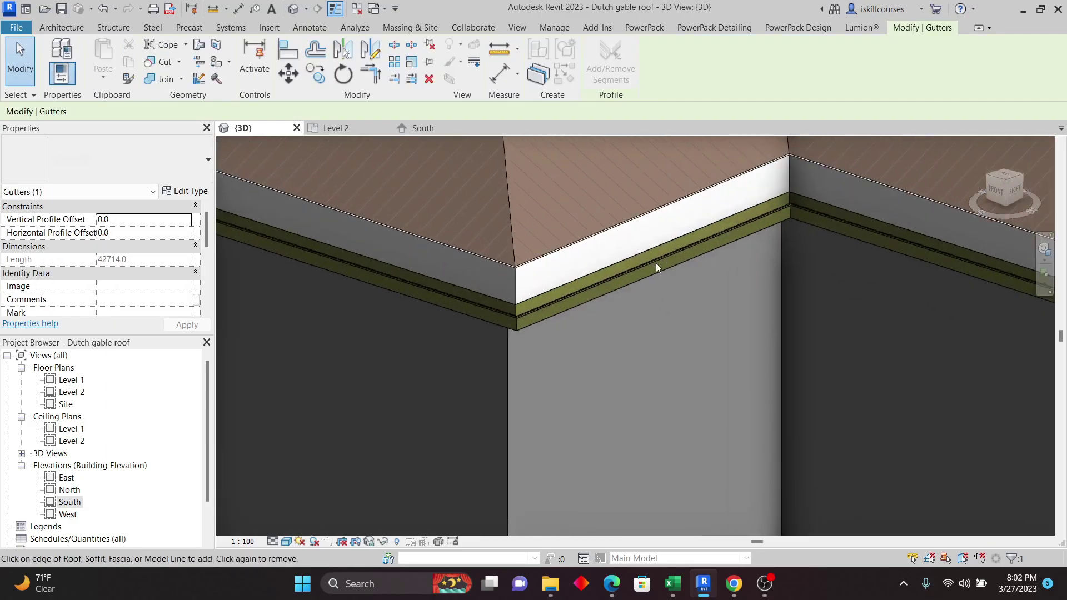
scroll(602, 265, "down", 8)
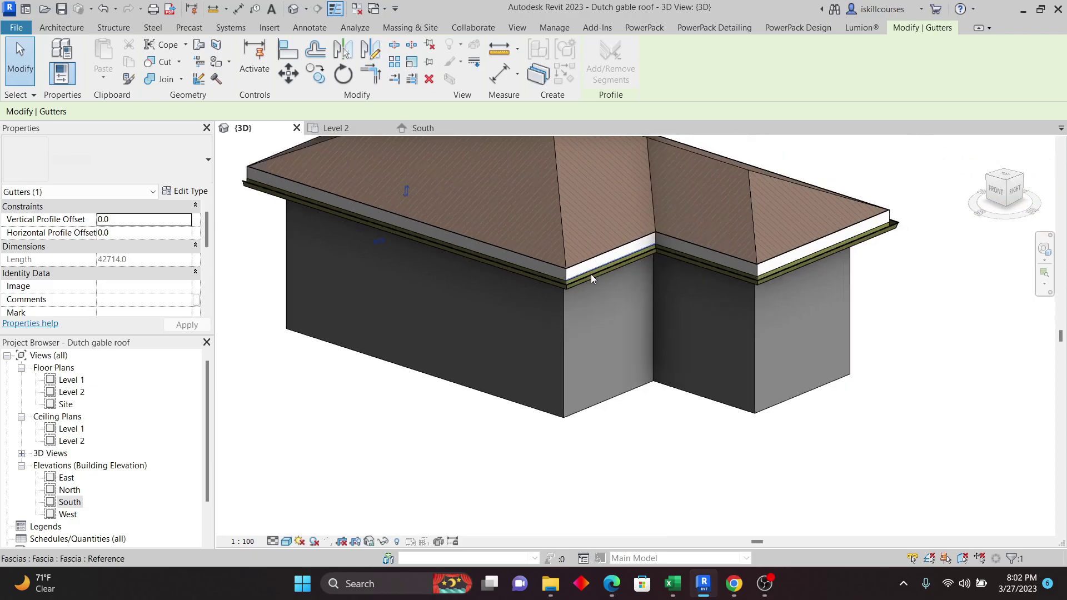
middle_click_drag(516, 345, 639, 236, "shift")
scroll(639, 236, "up", 5)
scroll(638, 236, "up", 2)
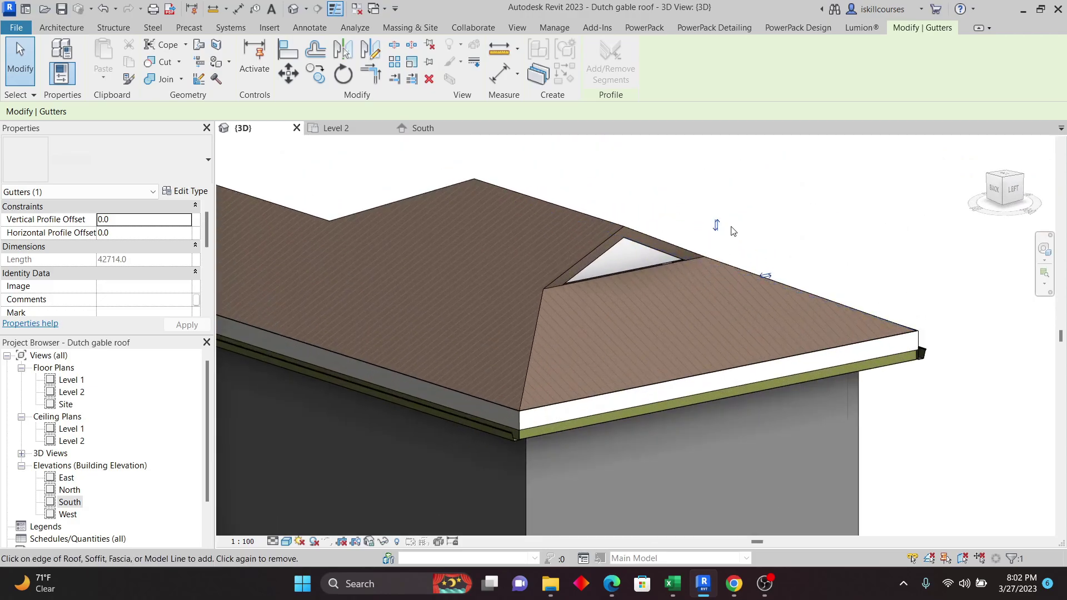
scroll(701, 245, "down", 1)
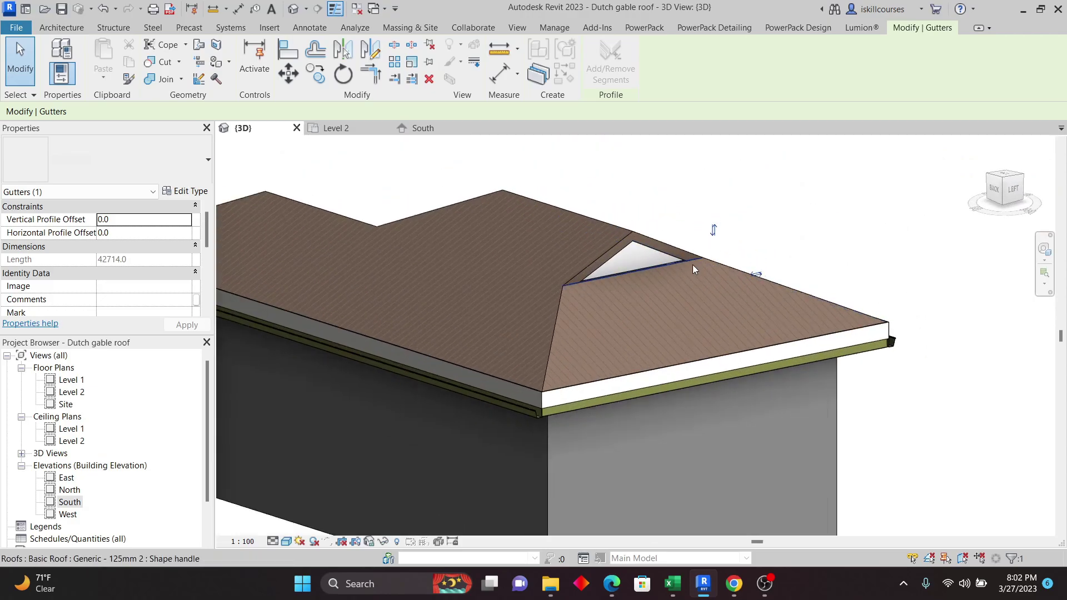
Extend the gutter along the front fascia edge to 50152.0 long and end placement
left_click(629, 396)
scroll(485, 349, "down", 4)
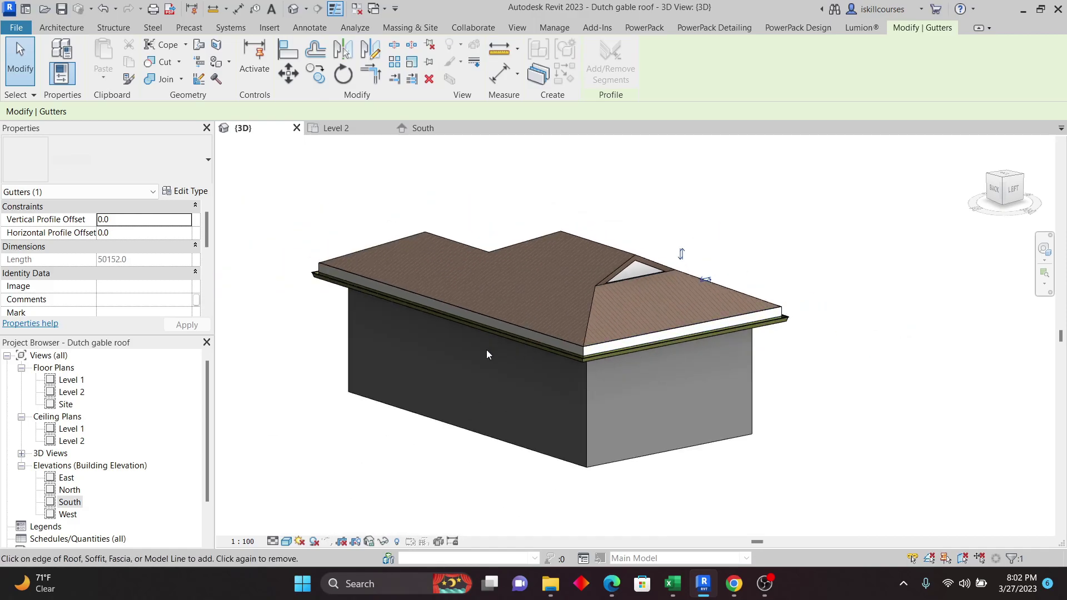
scroll(582, 358, "up", 5)
scroll(768, 363, "down", 3)
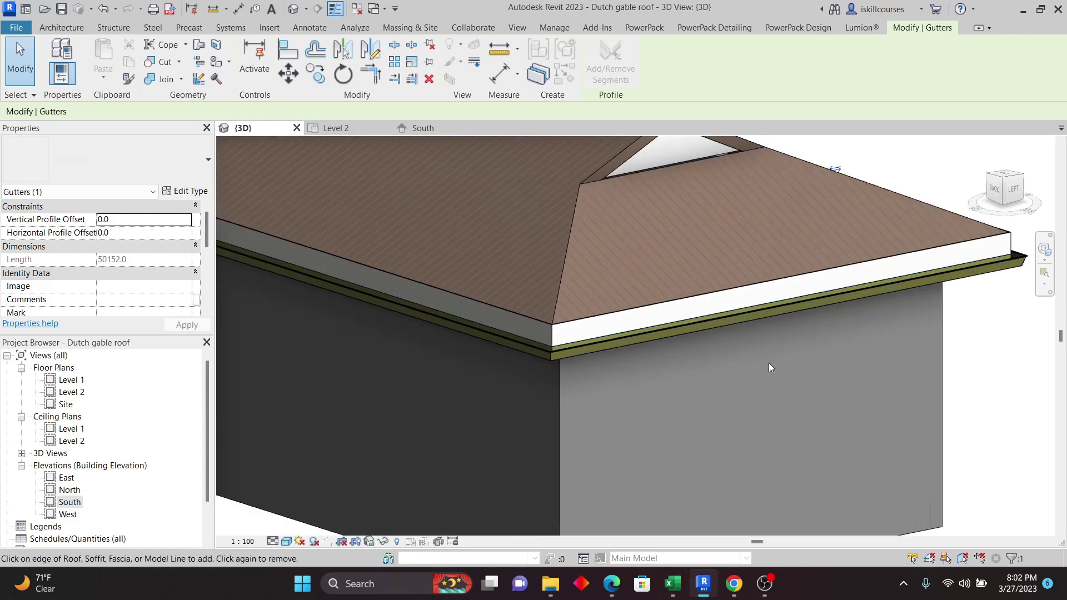
middle_click_drag(768, 362, 505, 371, "shift")
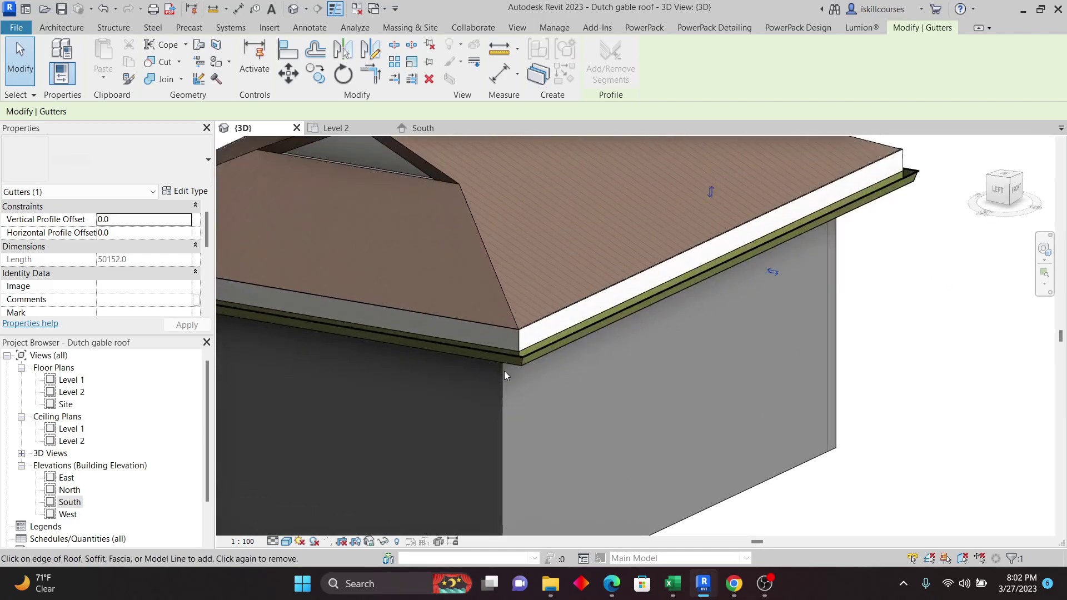
scroll(538, 354, "up", 3)
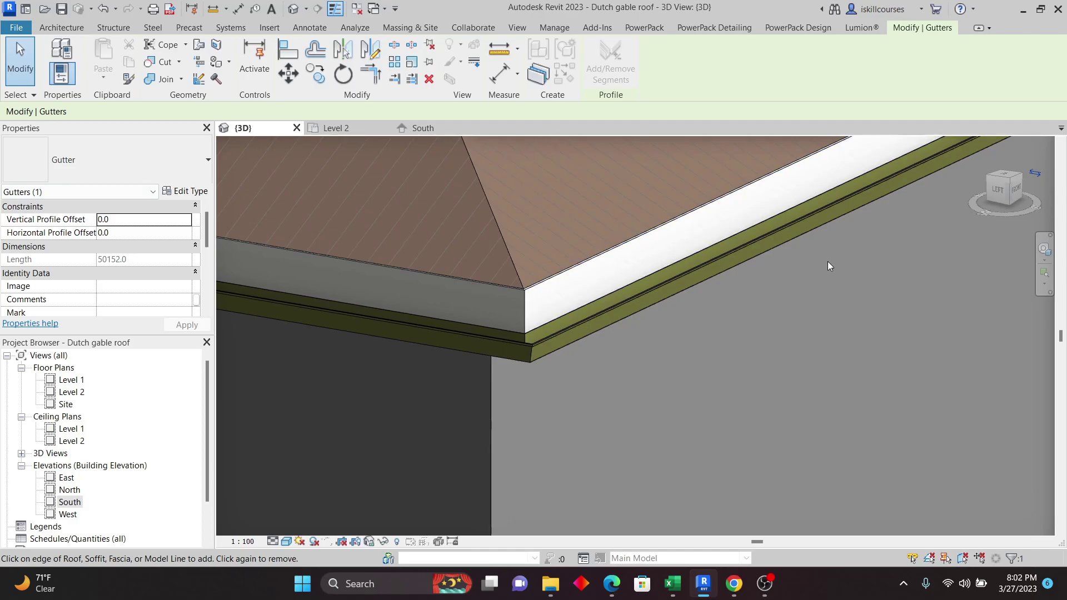
right_click(823, 279)
left_click(842, 284)
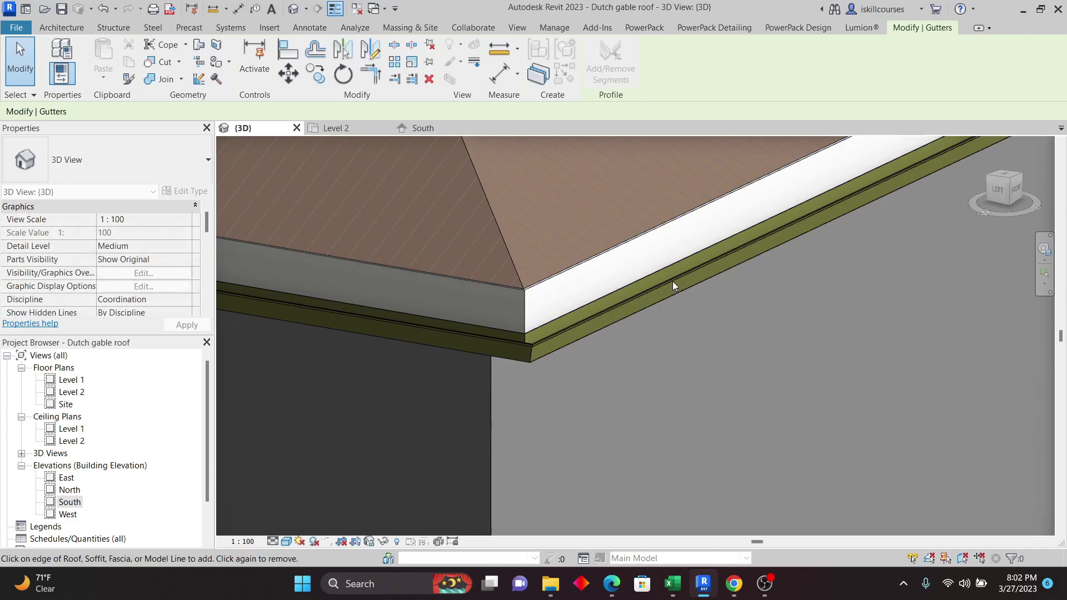
Give the selected gutter a 150.0 Vertical Profile Offset and orbit to review it
key("Escape")
left_click(650, 295)
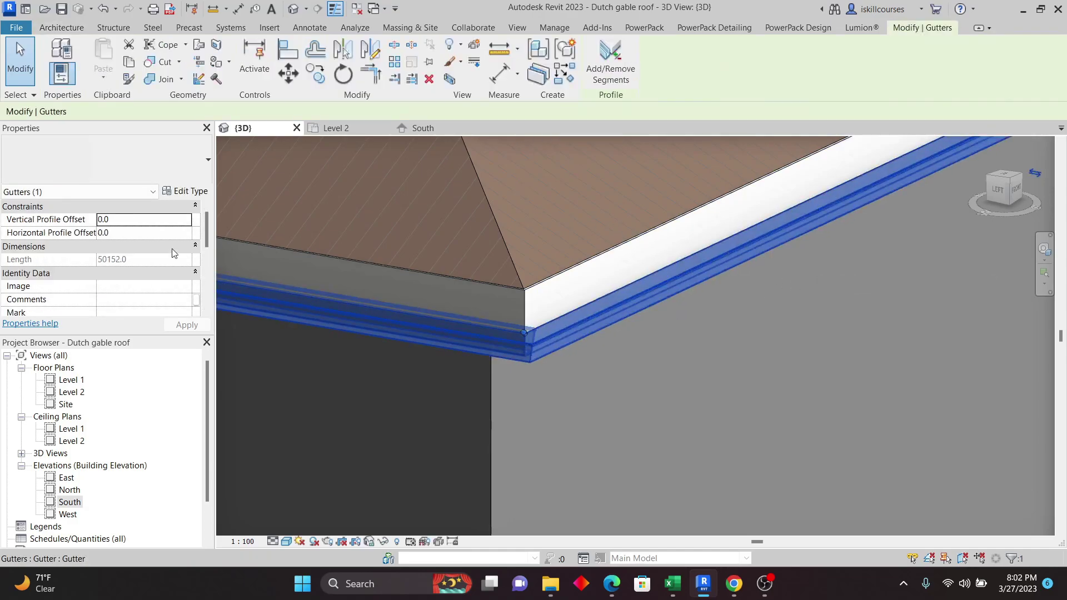
left_click(125, 221)
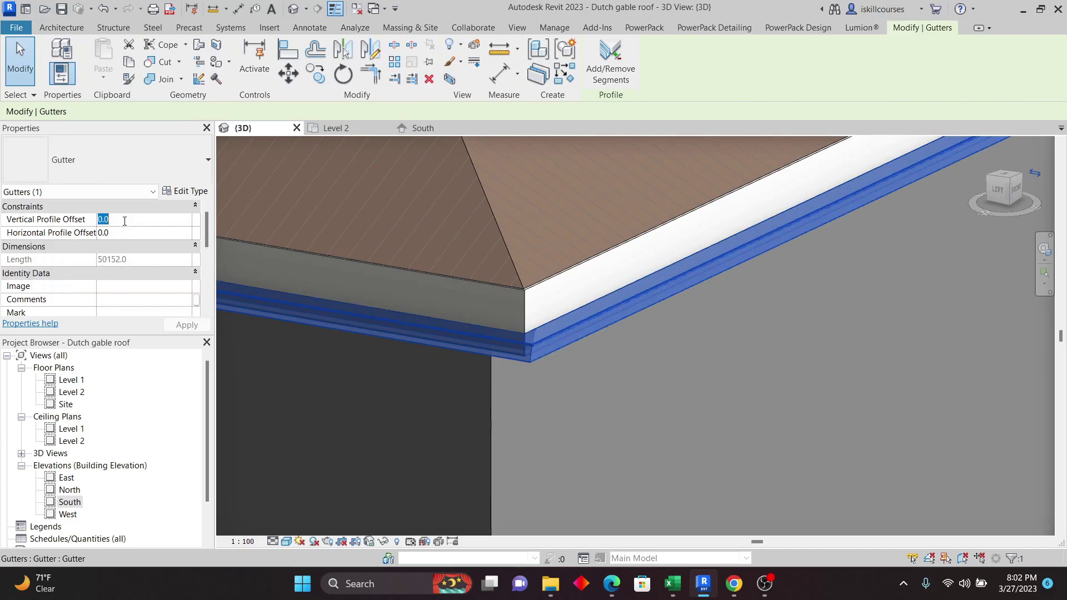
type("1500")
key("Return")
key("Escape")
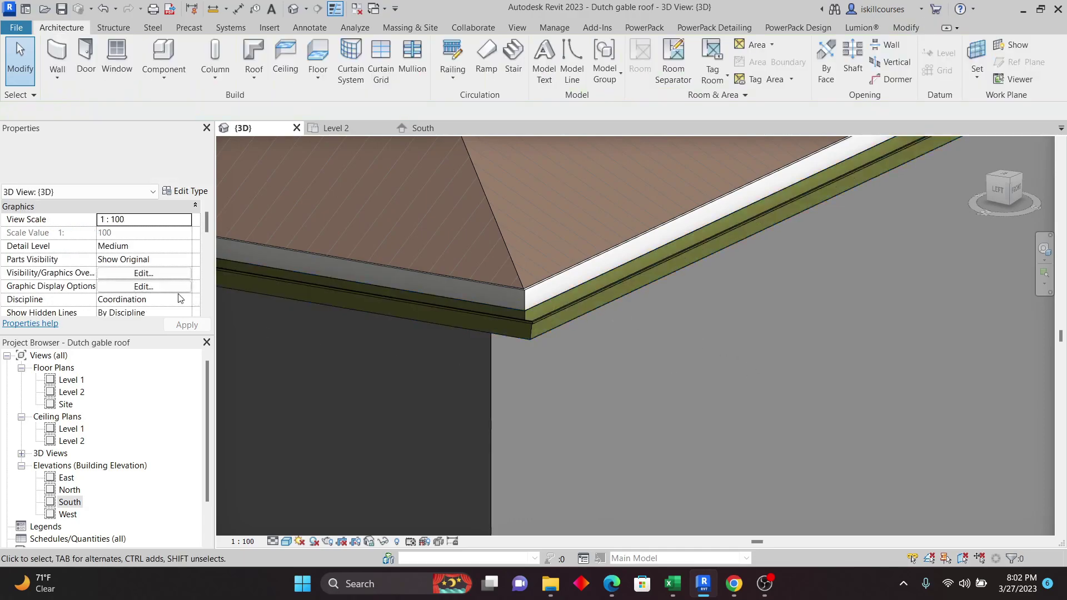
left_click(605, 298)
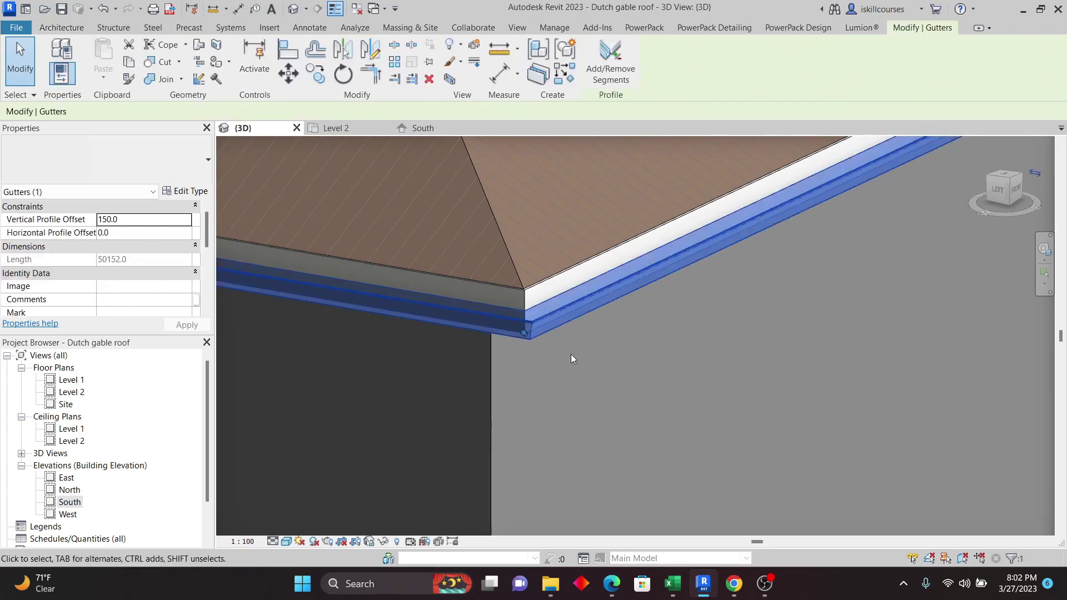
scroll(592, 335, "down", 6)
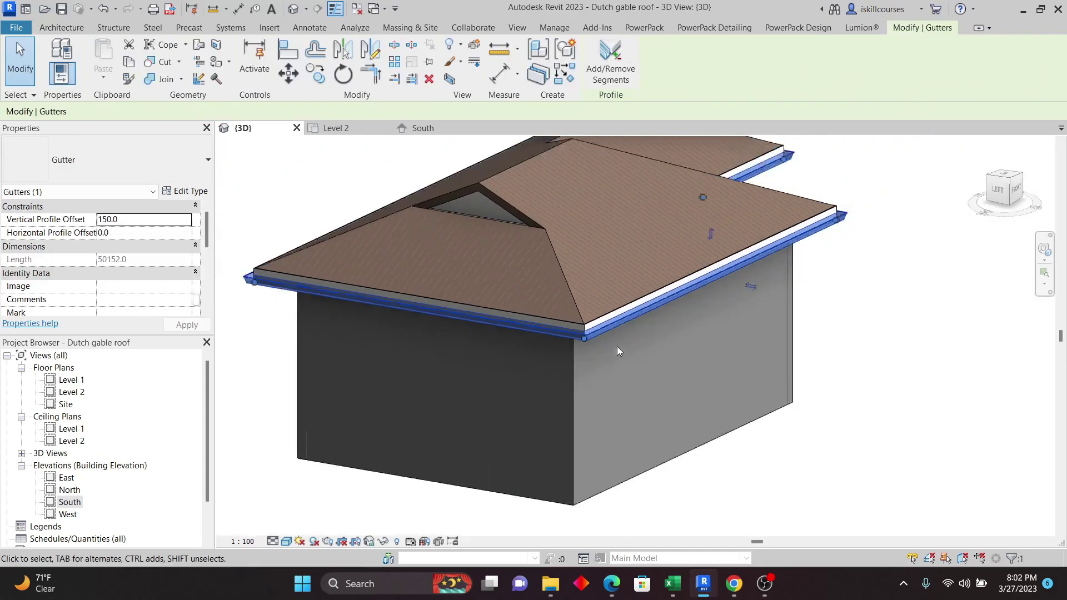
middle_click_drag(718, 370, 721, 342, "shift")
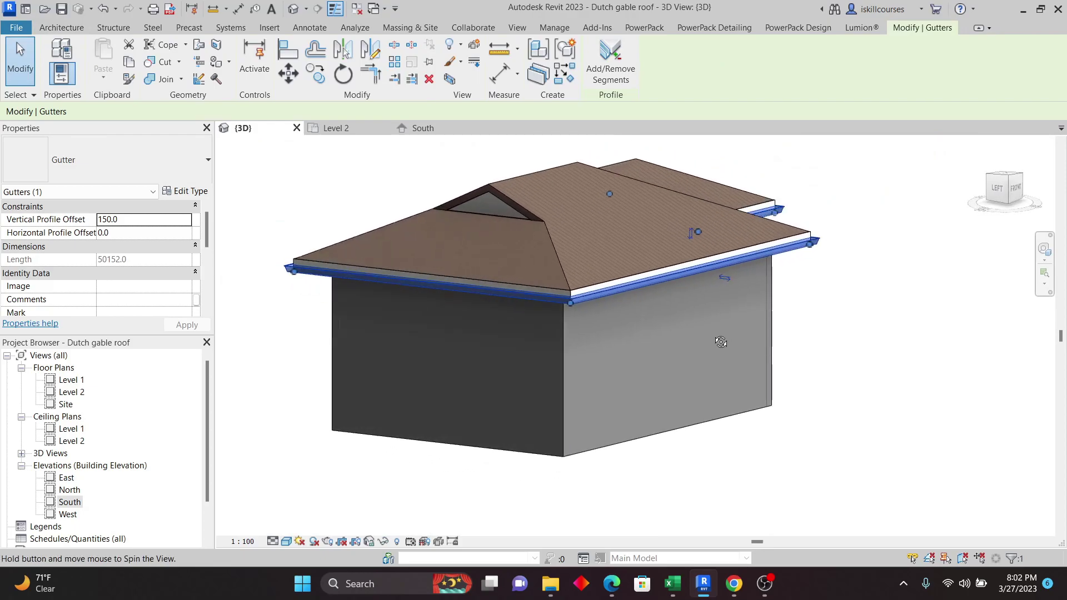
left_click(898, 362)
middle_click_drag(898, 362, 528, 267, "shift")
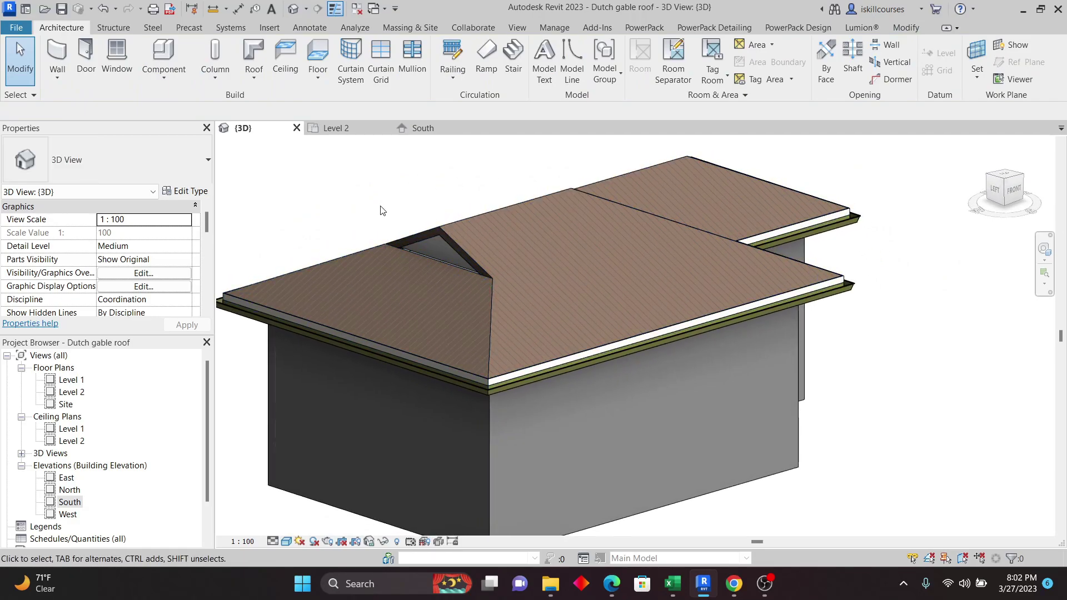
middle_click_drag(778, 334, 1029, 308, "shift")
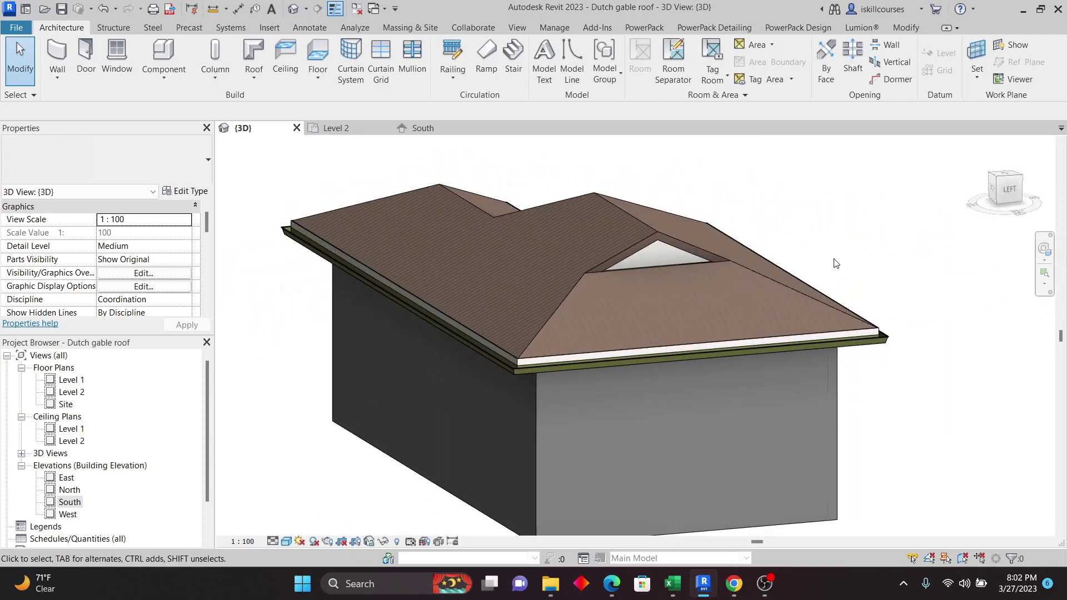